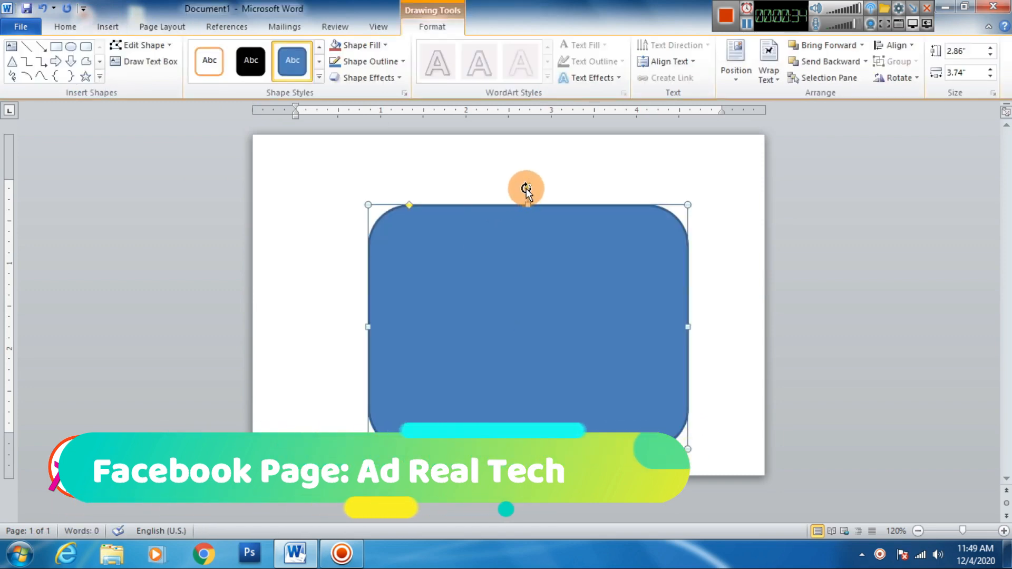
Step: Rotate the rounded rectangle about 30 degrees clockwise and enlarge it to about 3.79" high by 4.18" wide
drag(527, 187, 639, 196)
drag(565, 352, 295, 283)
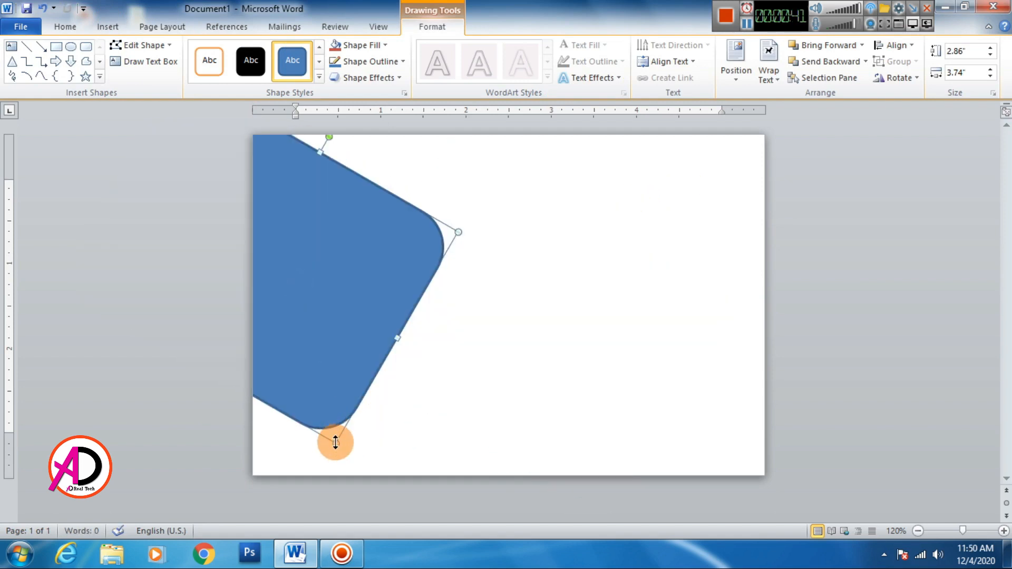
drag(336, 443, 331, 531)
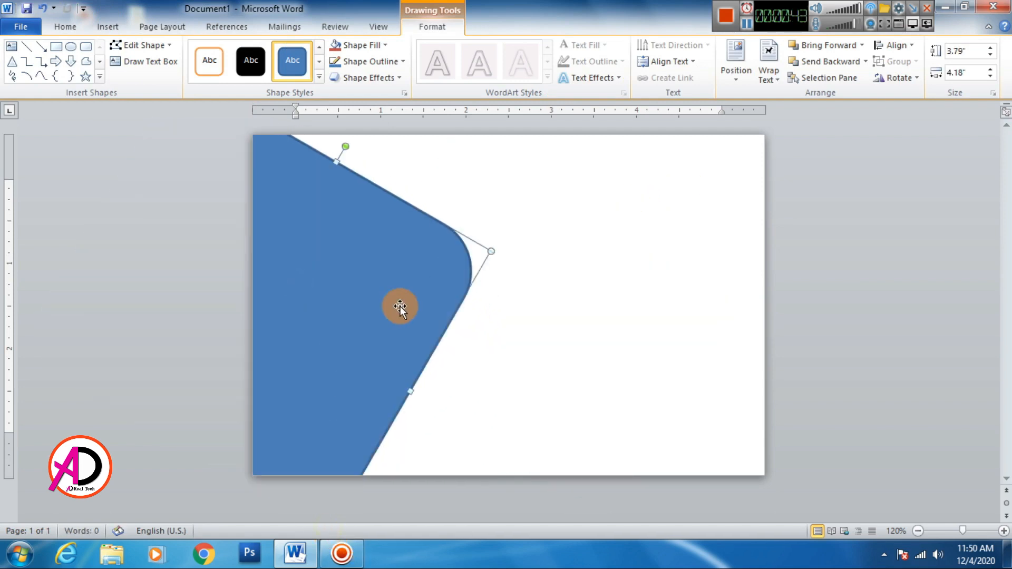
drag(390, 289, 578, 360)
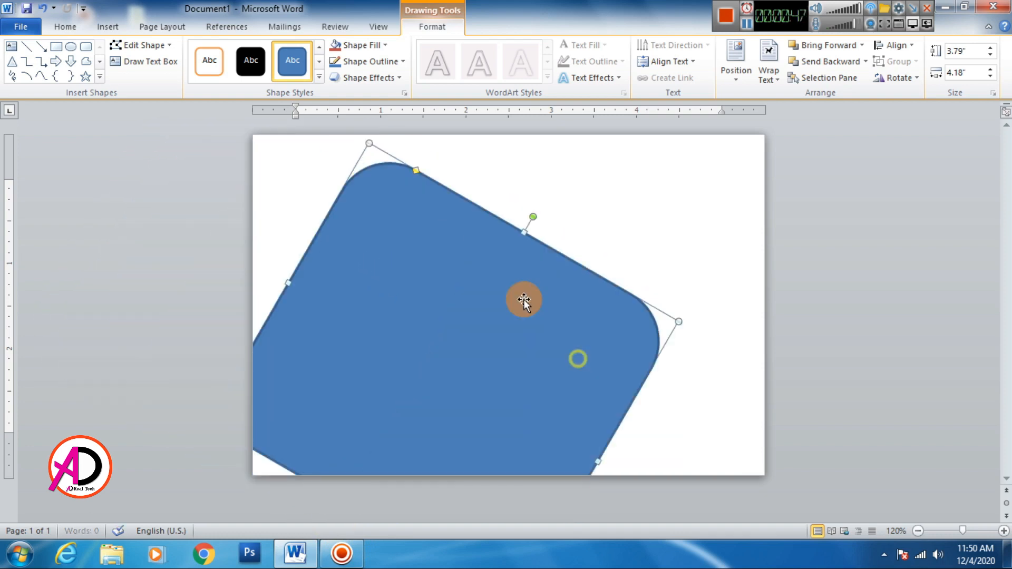
Step: Rotate the rounded rectangle further clockwise and enlarge it to about 4.27" by 4.72", covering the page's left side with its rounded corner near the lower middle
drag(534, 216, 611, 300)
drag(526, 348, 343, 301)
drag(481, 427, 541, 449)
drag(421, 385, 422, 362)
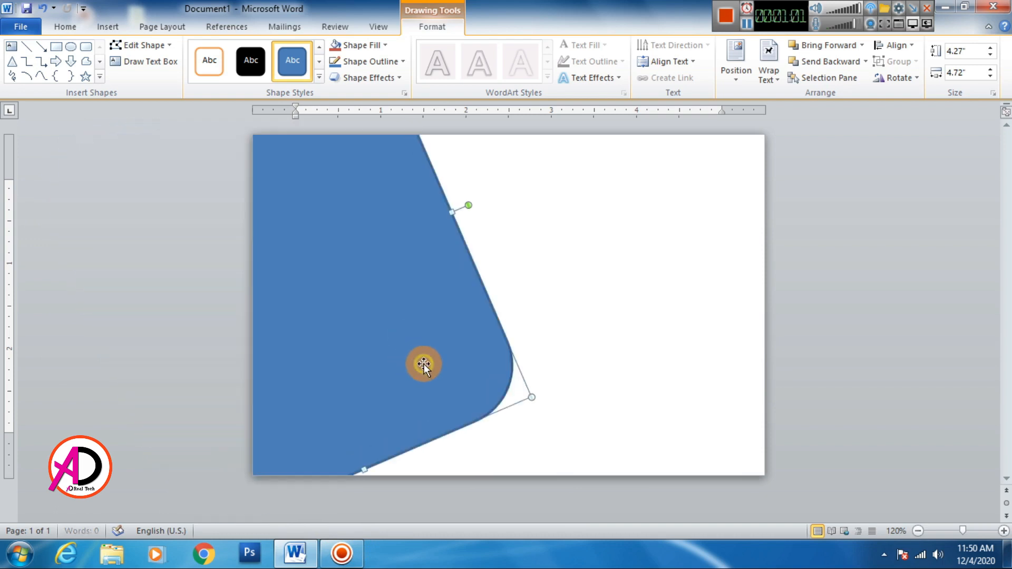
Step: Remove the outline from the blue rounded rectangle
click(628, 400)
click(452, 370)
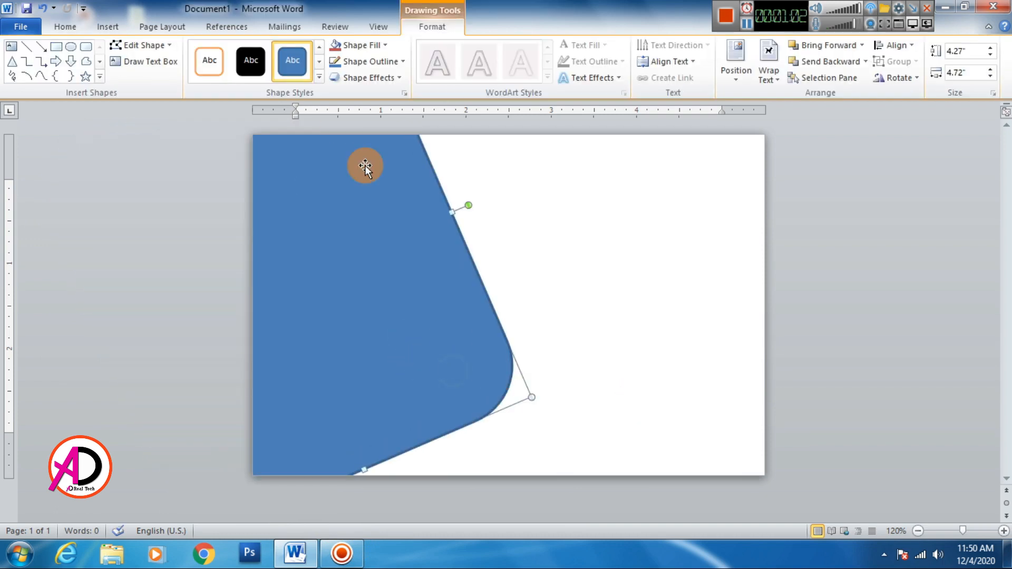
click(357, 62)
click(376, 178)
click(640, 388)
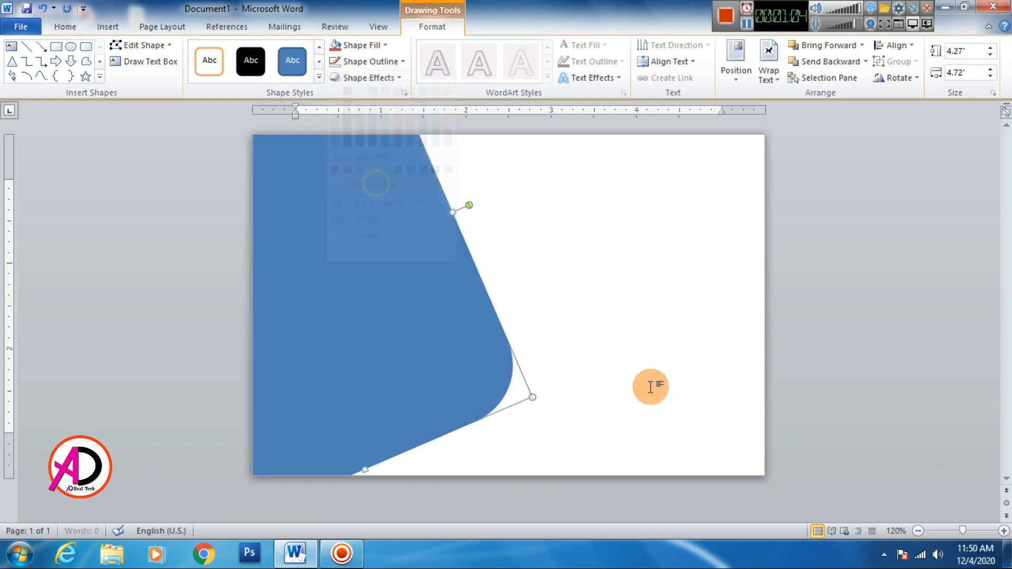
Step: Duplicate the blue shape with copy and paste and fill the copy with standard orange
click(419, 356)
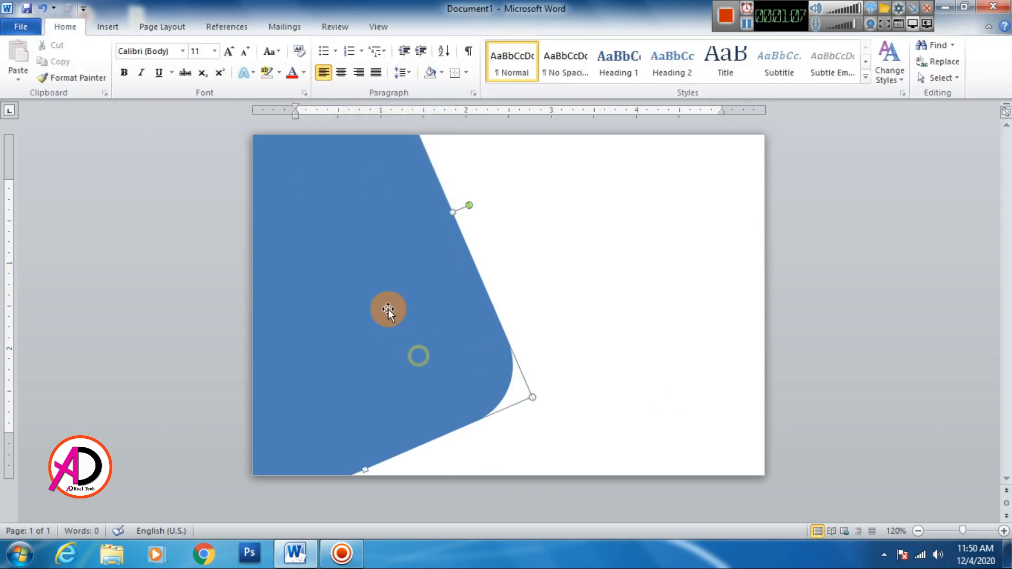
click(60, 27)
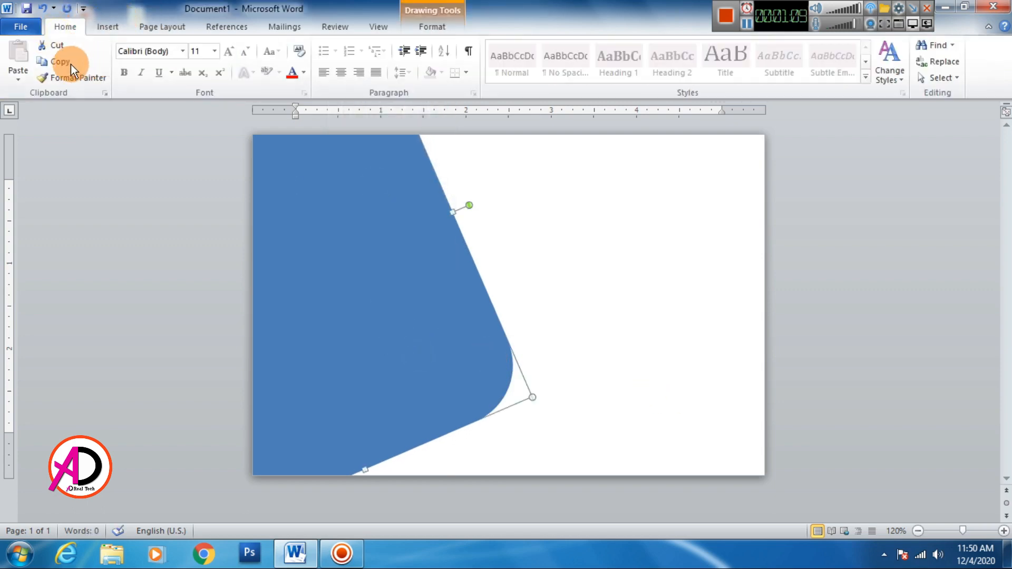
click(17, 56)
click(480, 226)
click(414, 28)
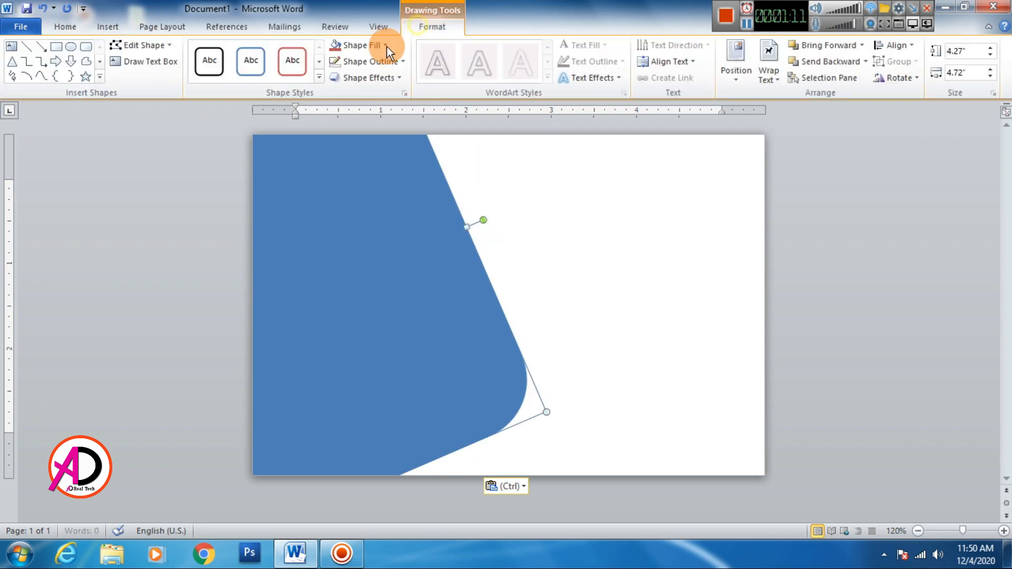
click(372, 47)
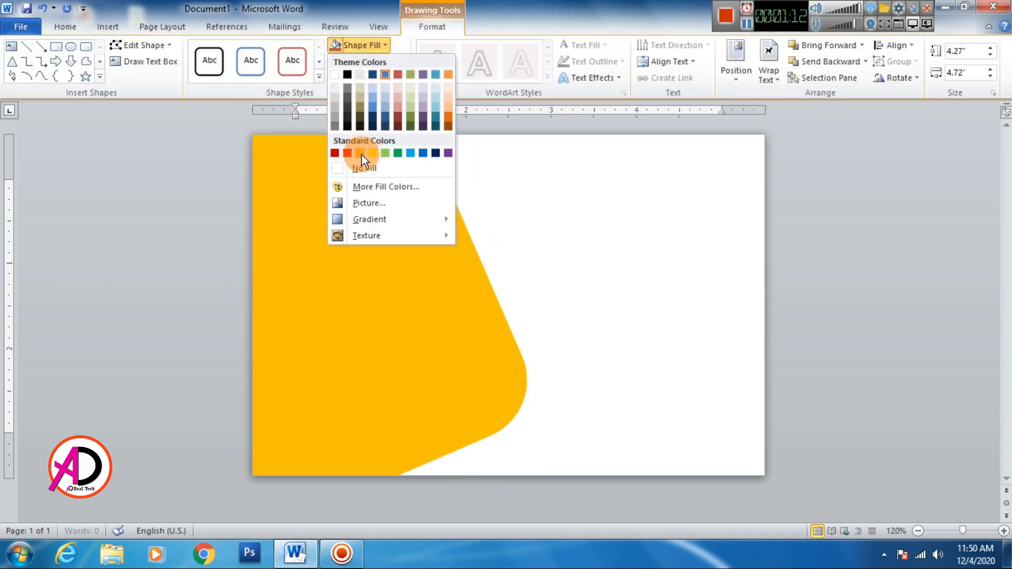
click(361, 154)
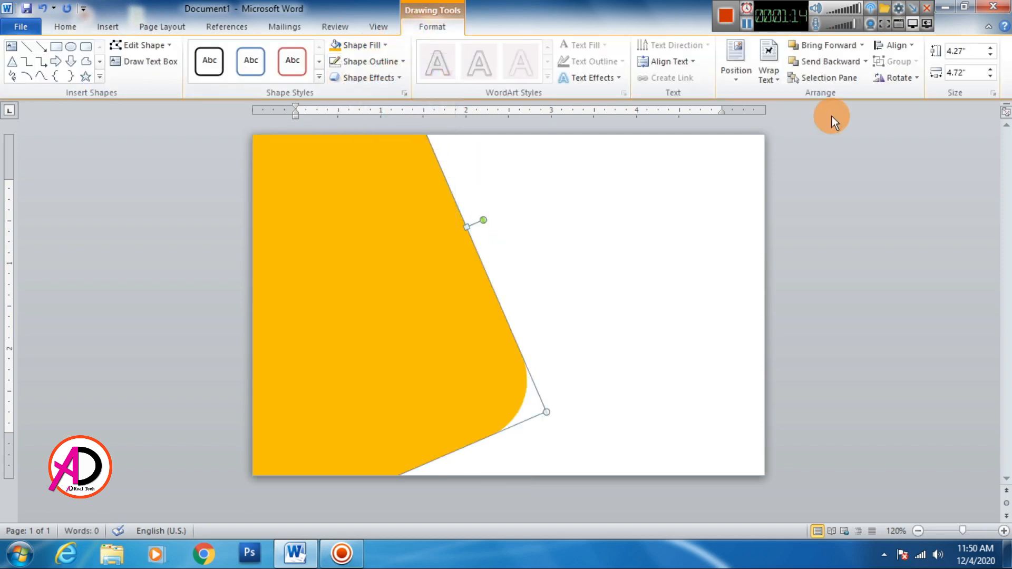
Step: Send the orange copy behind the blue shape and shift it down so it shows as a band along the lower edge
click(826, 62)
drag(514, 401, 524, 422)
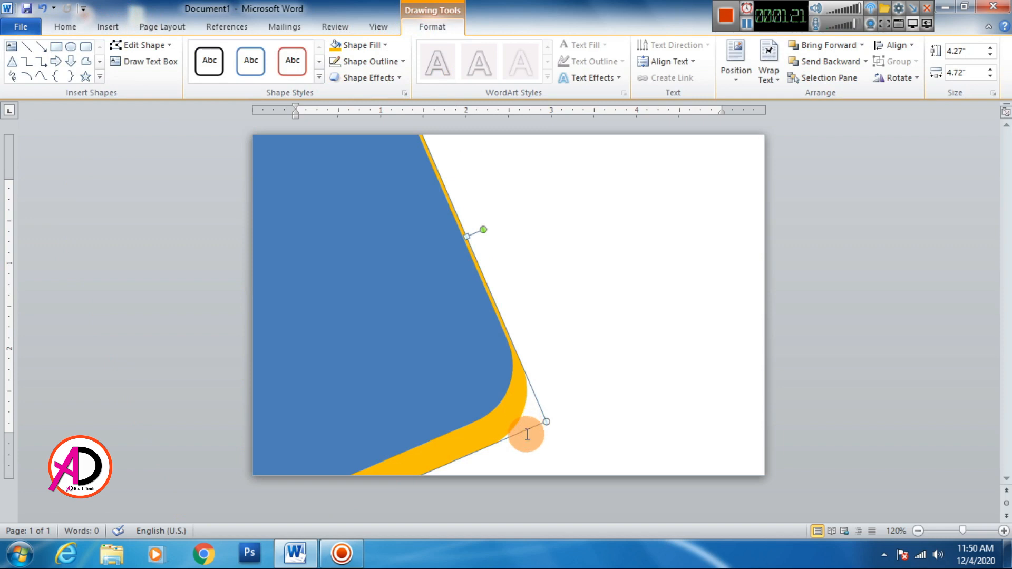
click(585, 422)
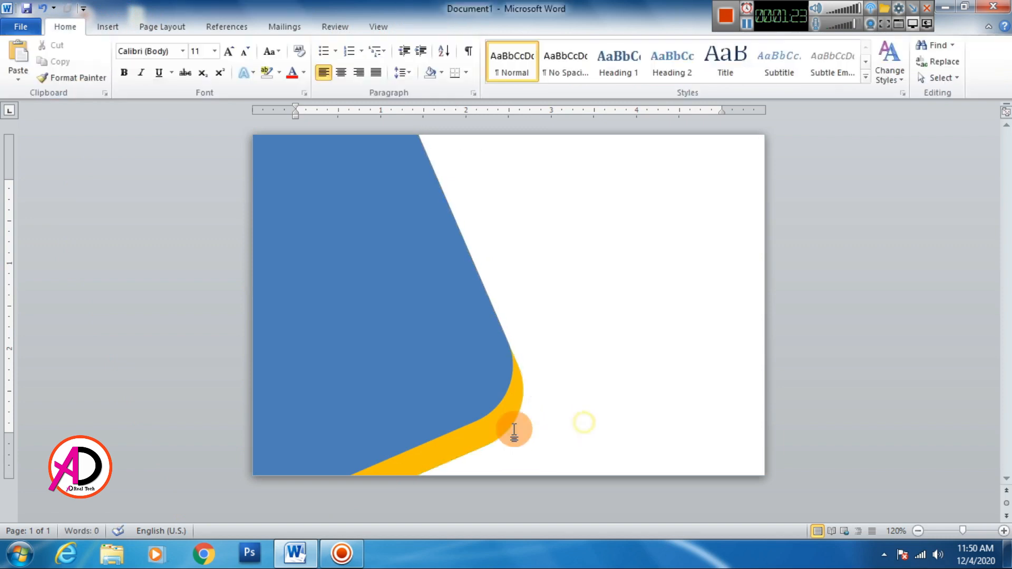
Step: Give the blue shape a white outline with a weight of 4½ pt
click(448, 379)
click(390, 59)
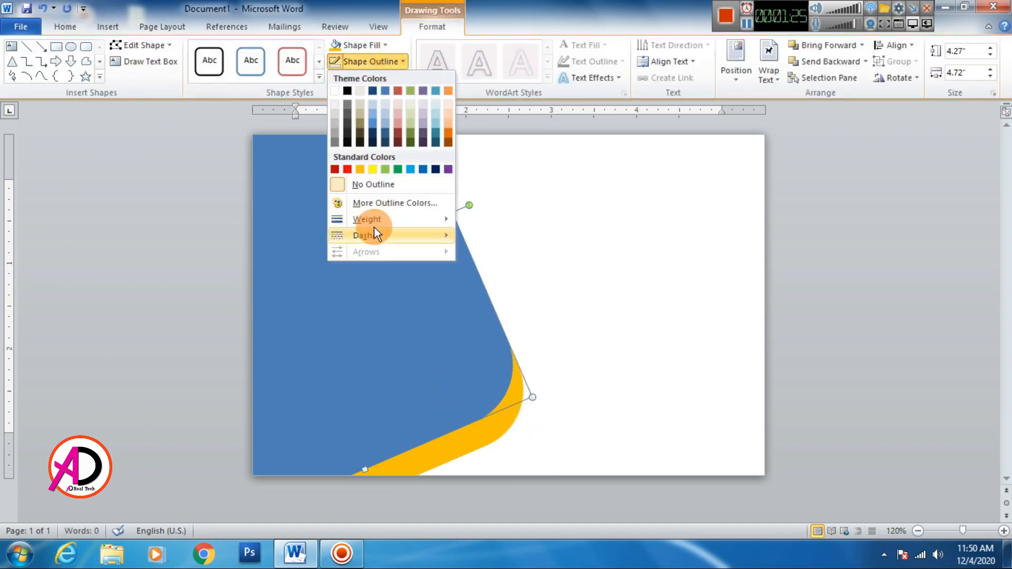
mouse_move(379, 218)
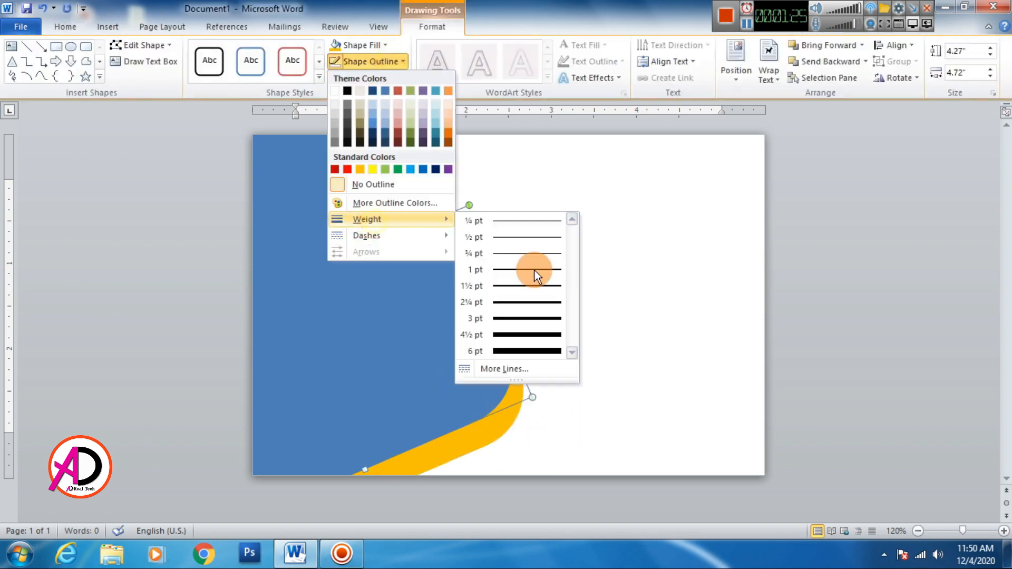
click(524, 335)
click(360, 44)
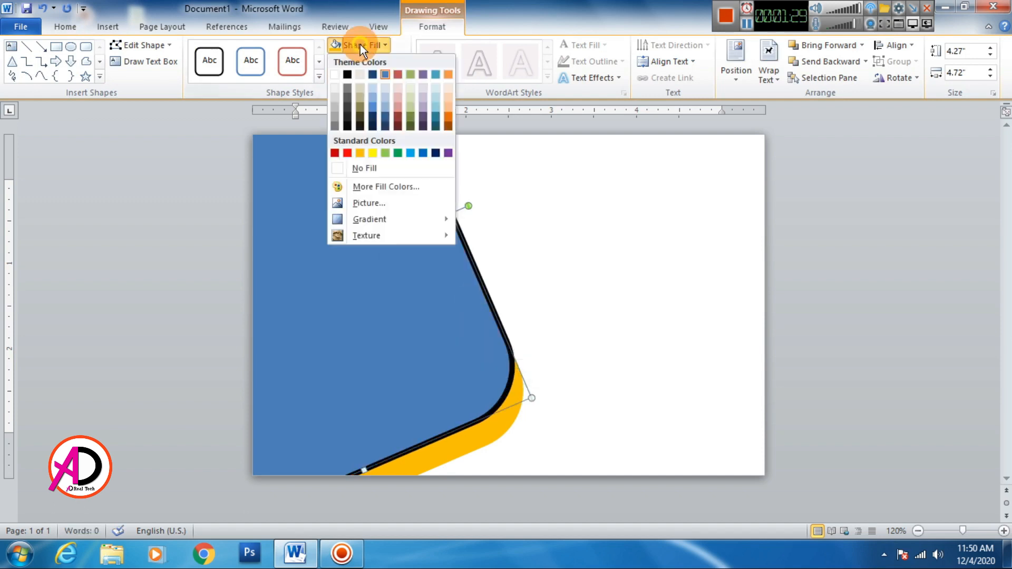
click(363, 61)
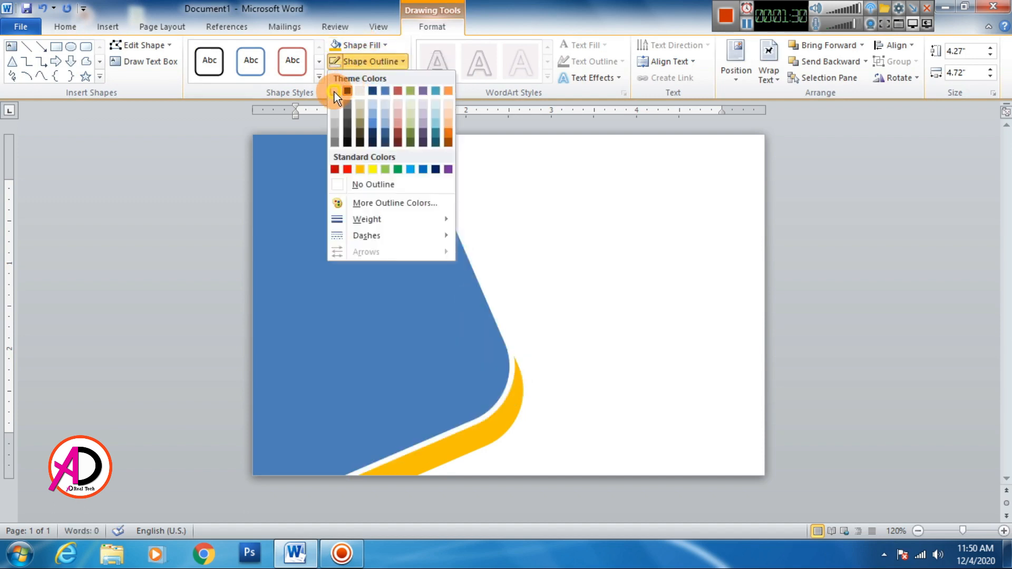
click(335, 92)
click(535, 492)
Step: Duplicate the orange shape and place the copy behind the other shapes, toward the upper part of the page
click(462, 447)
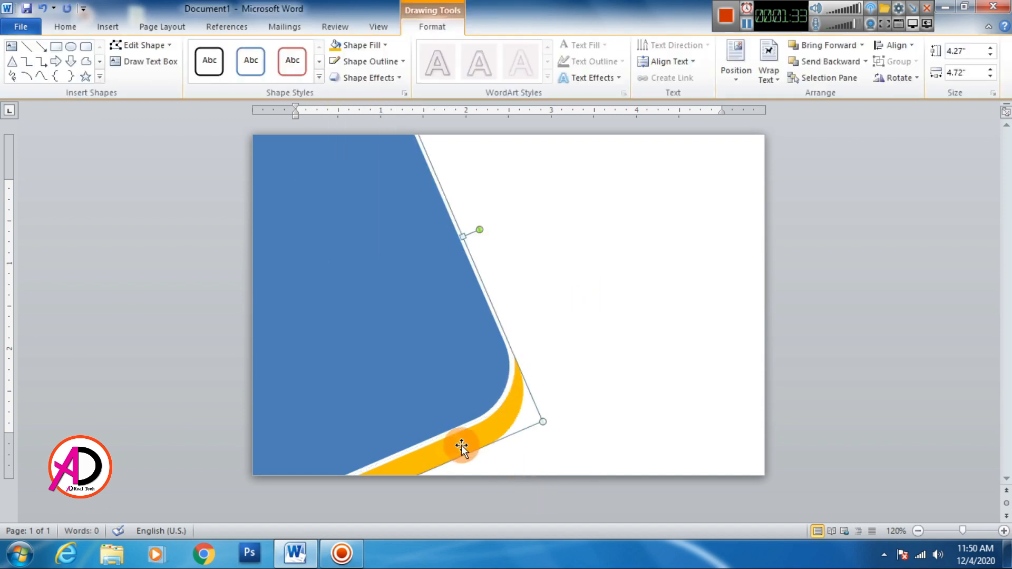
key(ctrl+d)
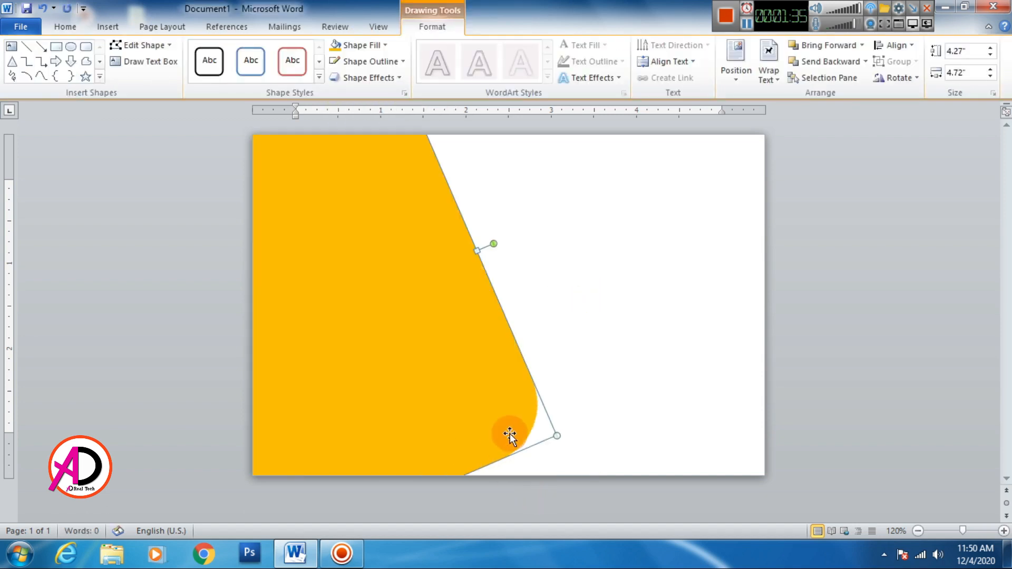
drag(510, 434, 510, 446)
click(830, 63)
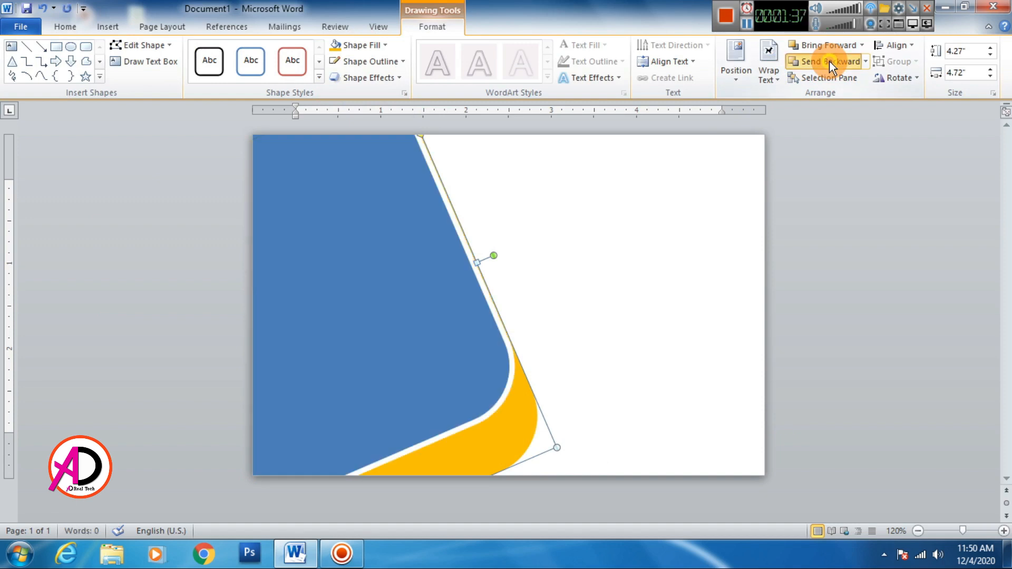
drag(524, 425, 535, 276)
Step: Set a white outline on the first orange shape beneath the blue one
click(501, 425)
click(369, 77)
click(368, 64)
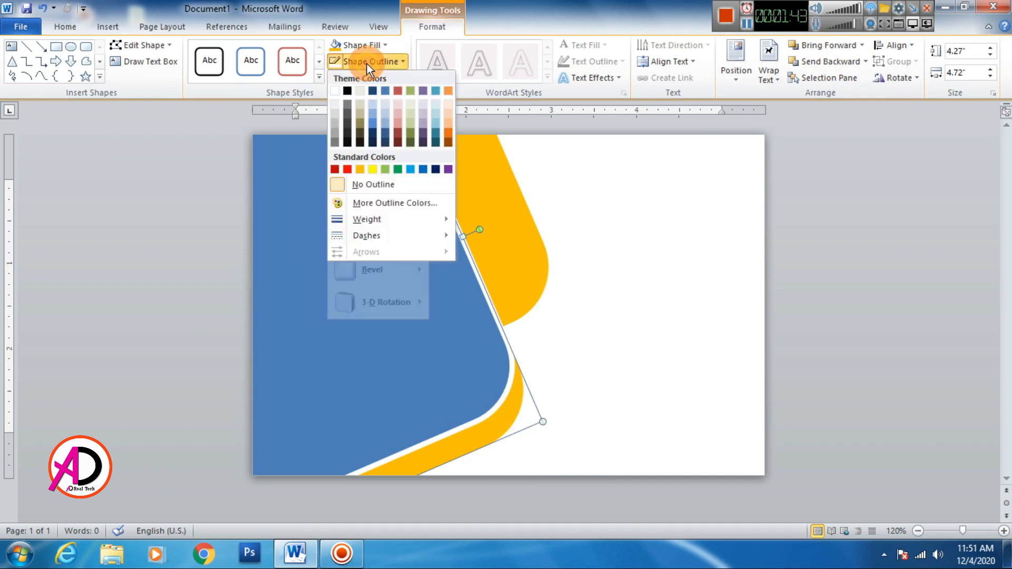
click(336, 92)
Step: Move the second orange copy down below the first one to form another band at the page's lower edge
drag(517, 268, 484, 452)
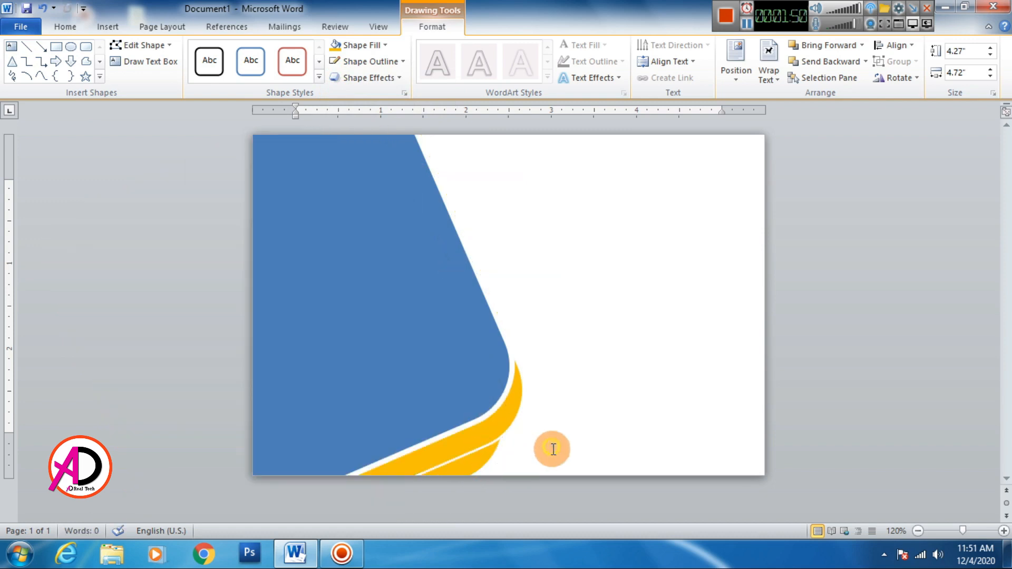
scroll(533, 415, down, 7)
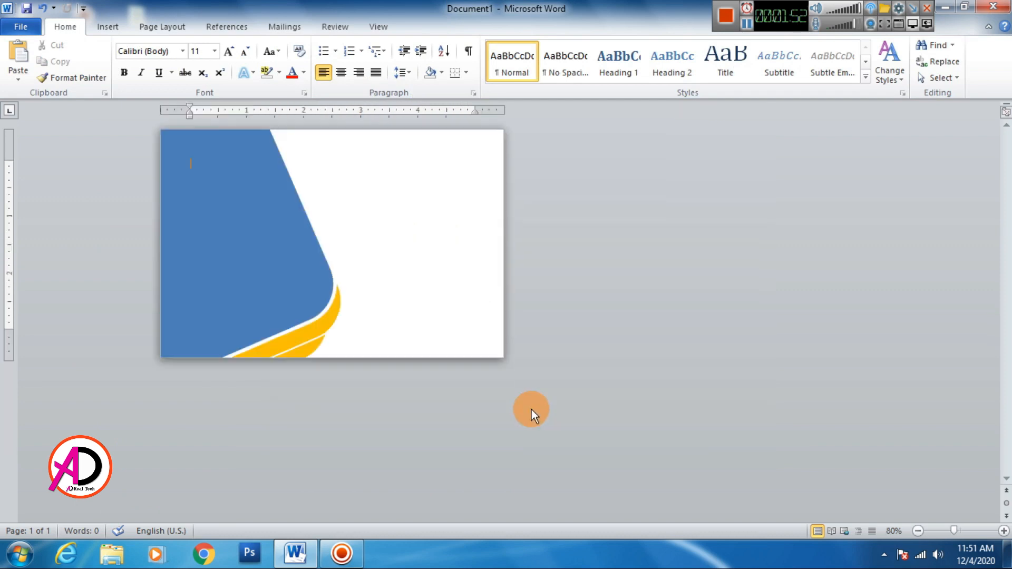
scroll(530, 412, up, 7)
click(486, 463)
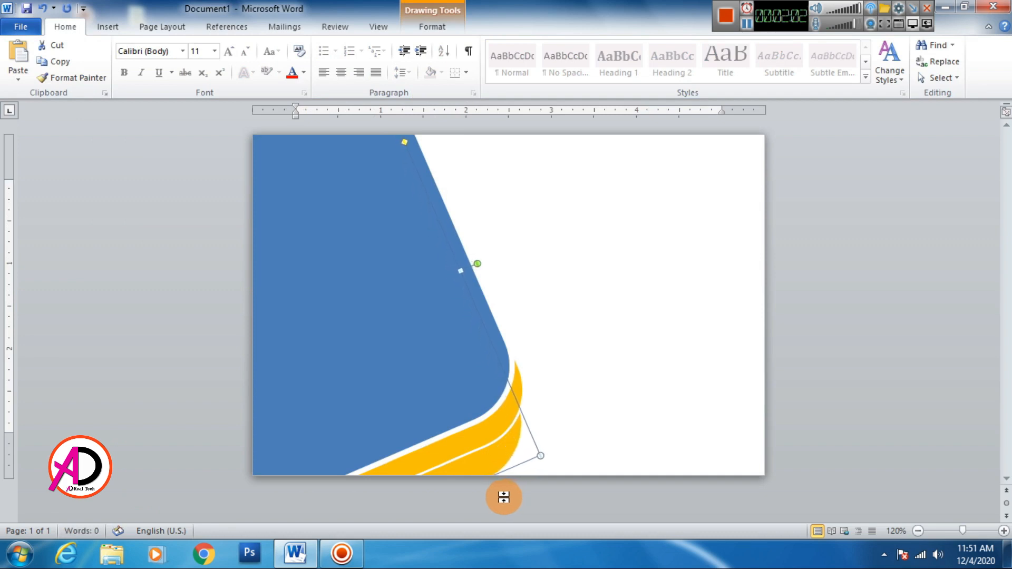
Step: Set the outline weight of the upper orange band to 3 pt
drag(504, 497, 479, 438)
click(431, 28)
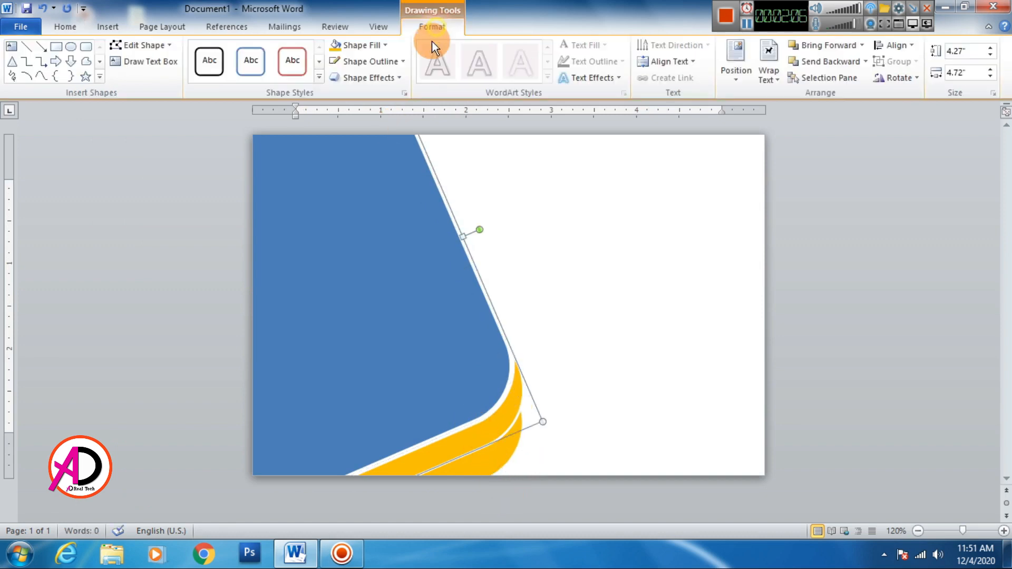
click(393, 66)
mouse_move(368, 219)
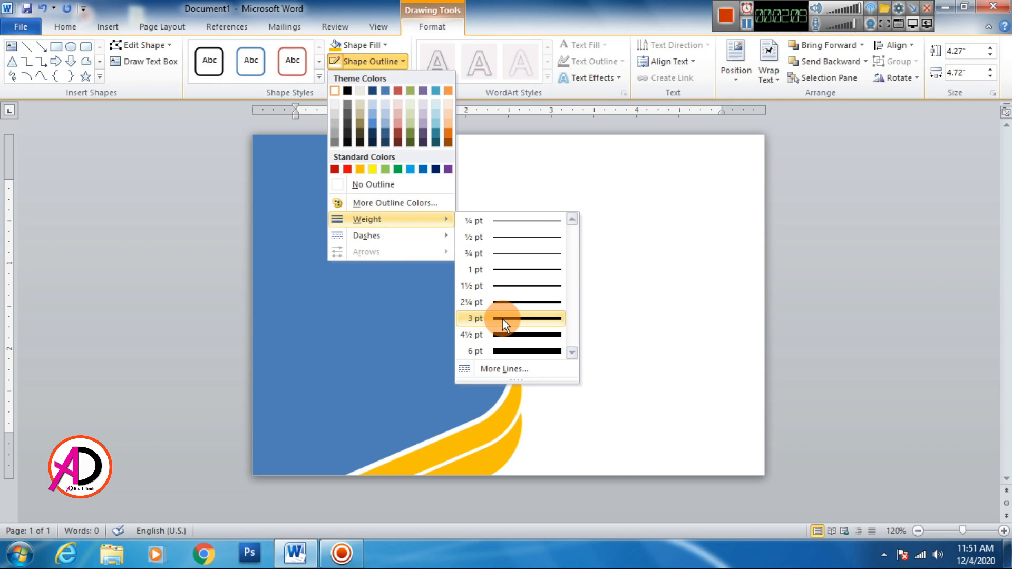
click(665, 446)
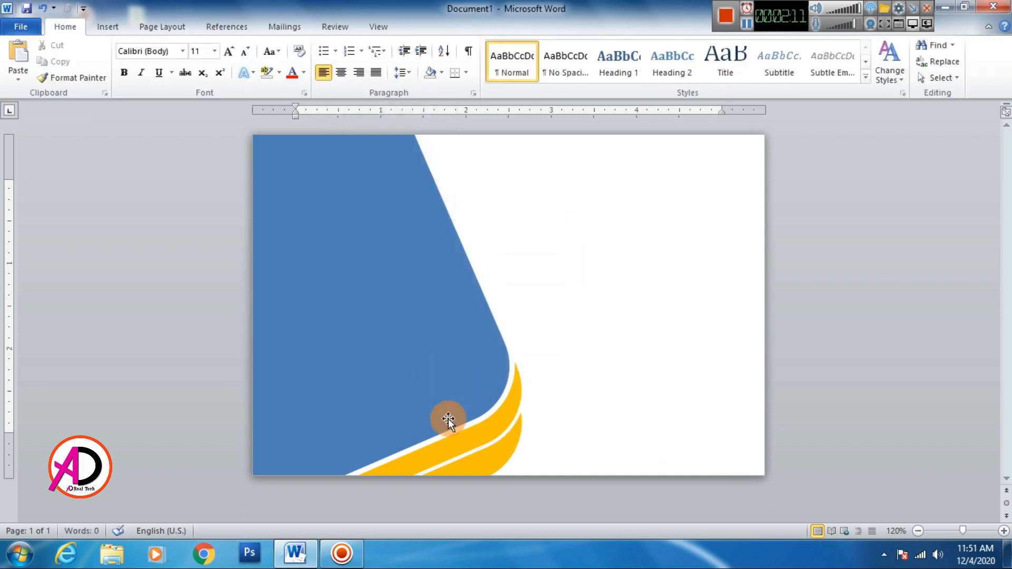
Step: Fill the blue shape with the picture 909424 from the Birthday tools folder on the Desktop
scroll(511, 399, down, 3)
scroll(509, 402, up, 2)
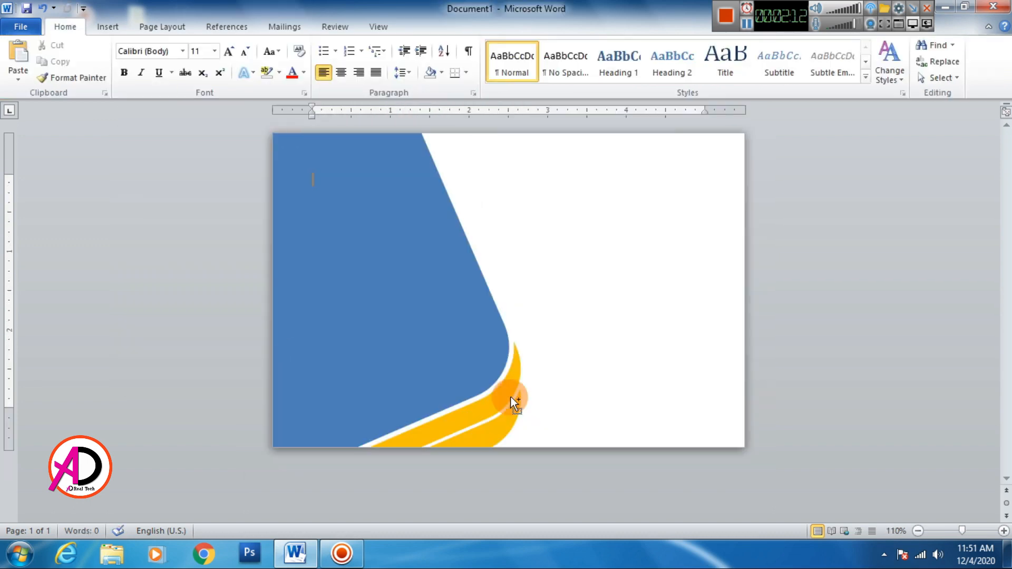
click(378, 310)
click(431, 26)
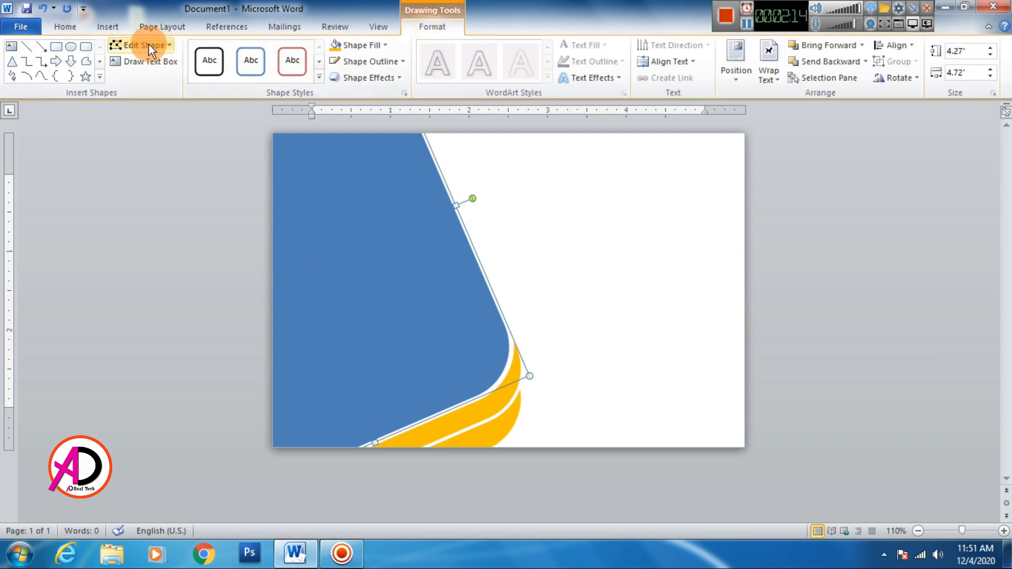
click(371, 45)
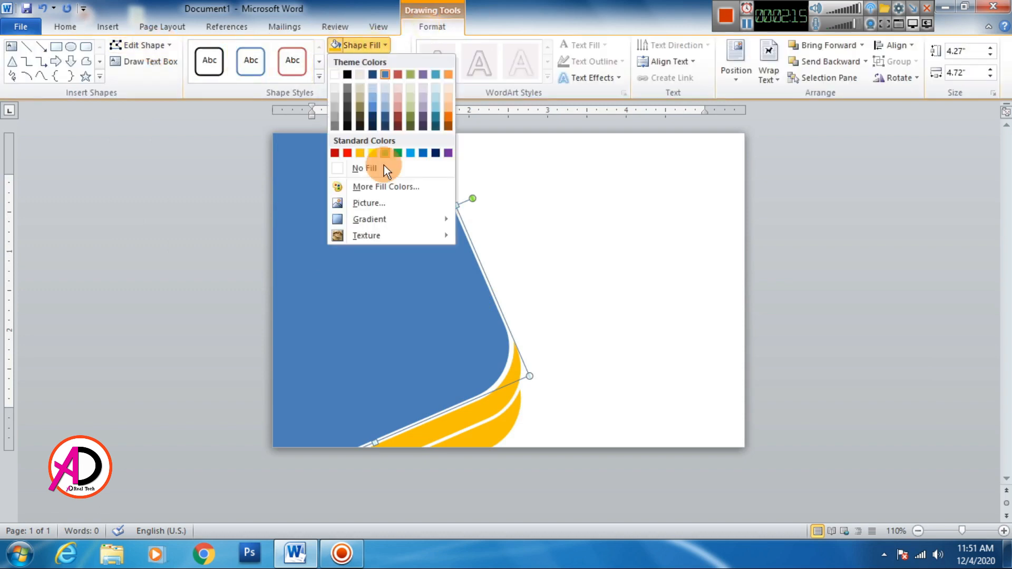
click(403, 211)
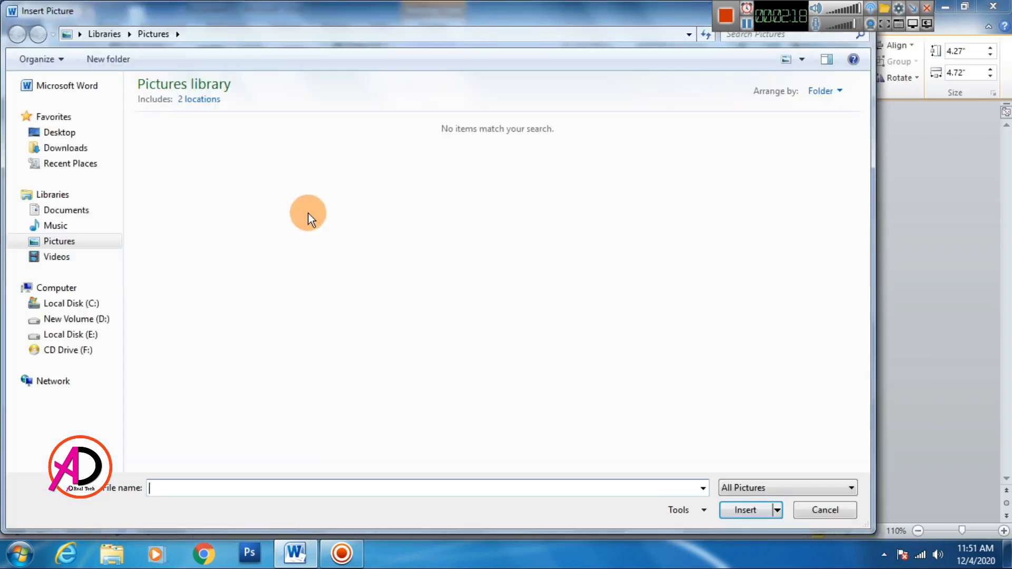
click(67, 132)
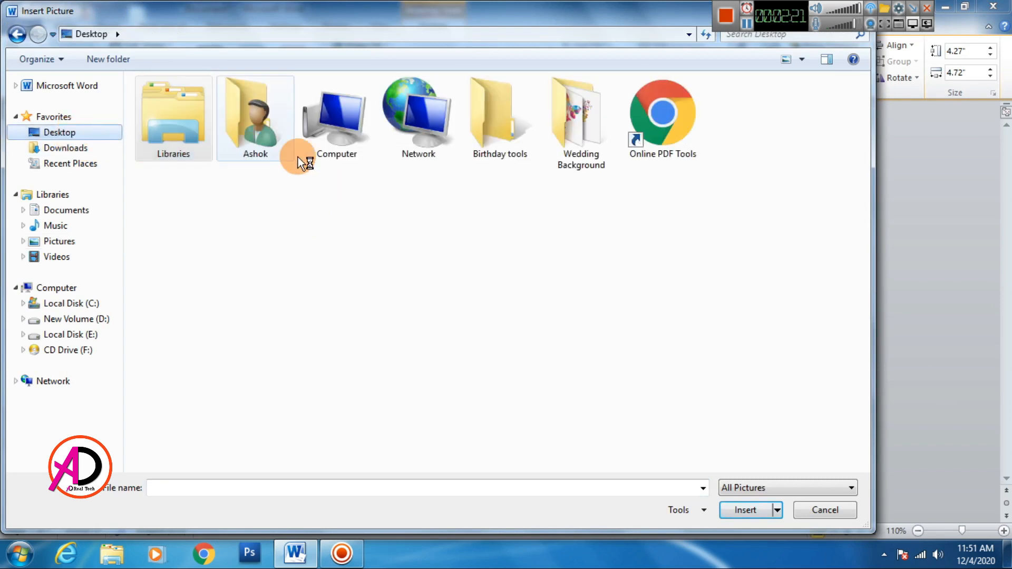
double_click(514, 123)
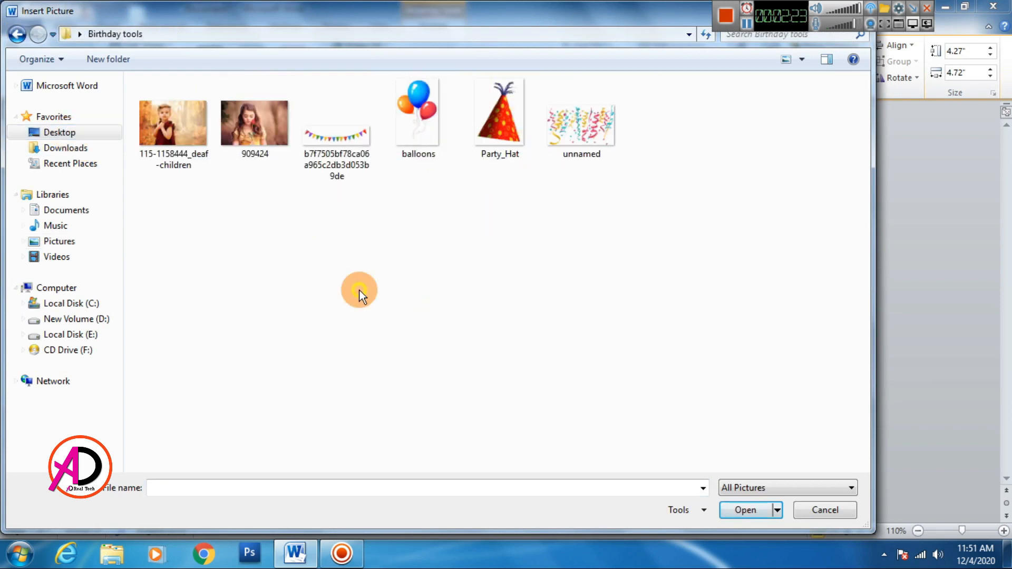
click(262, 119)
click(741, 510)
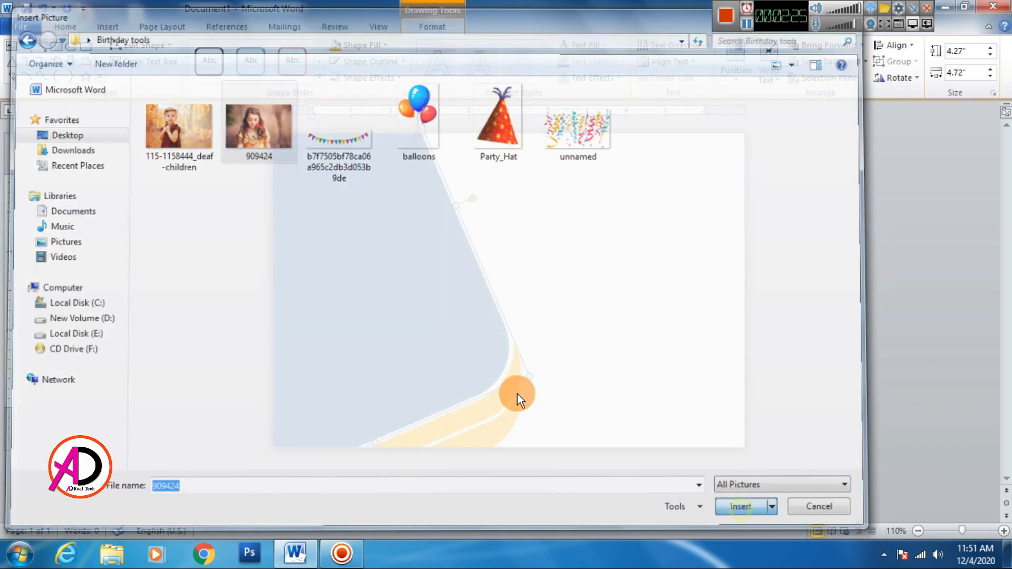
Step: Turn off Rotate with shape for the photo fill in the rotated rounded shape
right_click(411, 222)
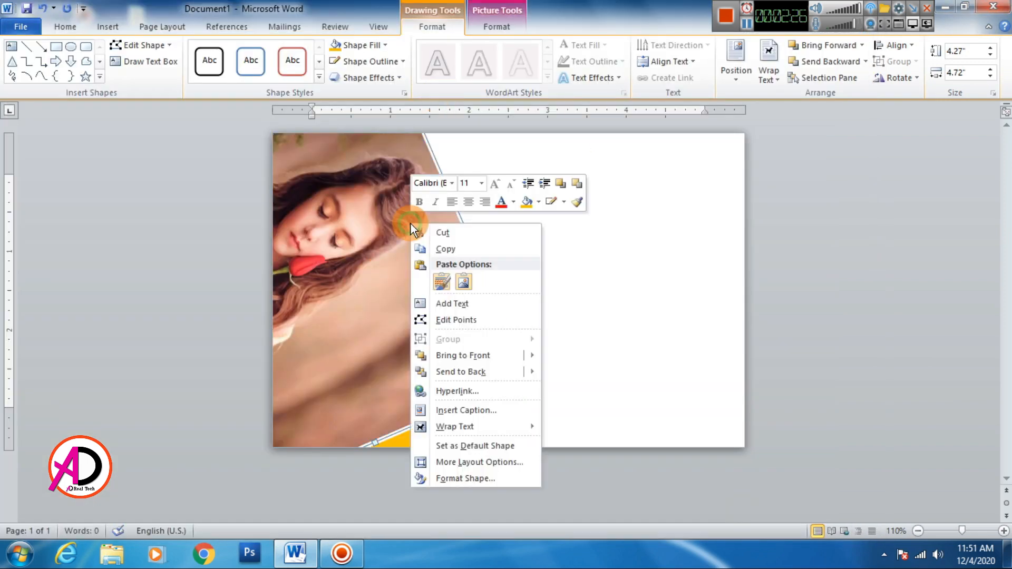
click(443, 477)
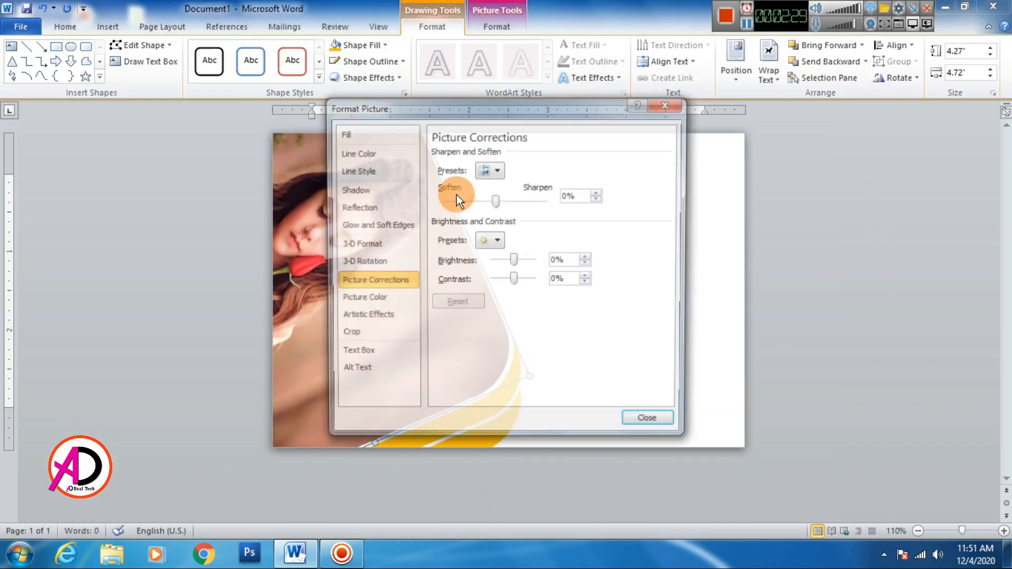
click(344, 133)
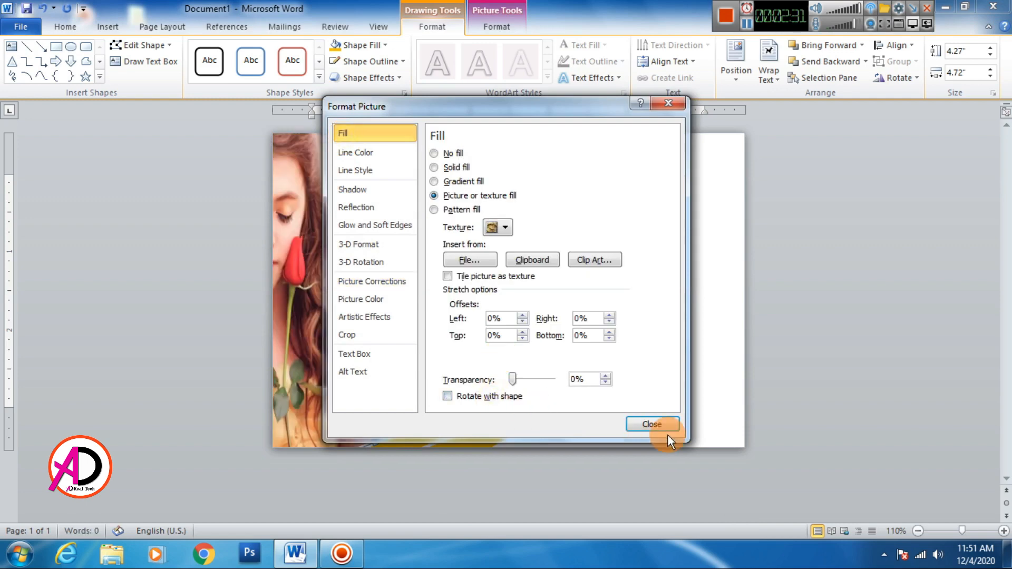
click(654, 423)
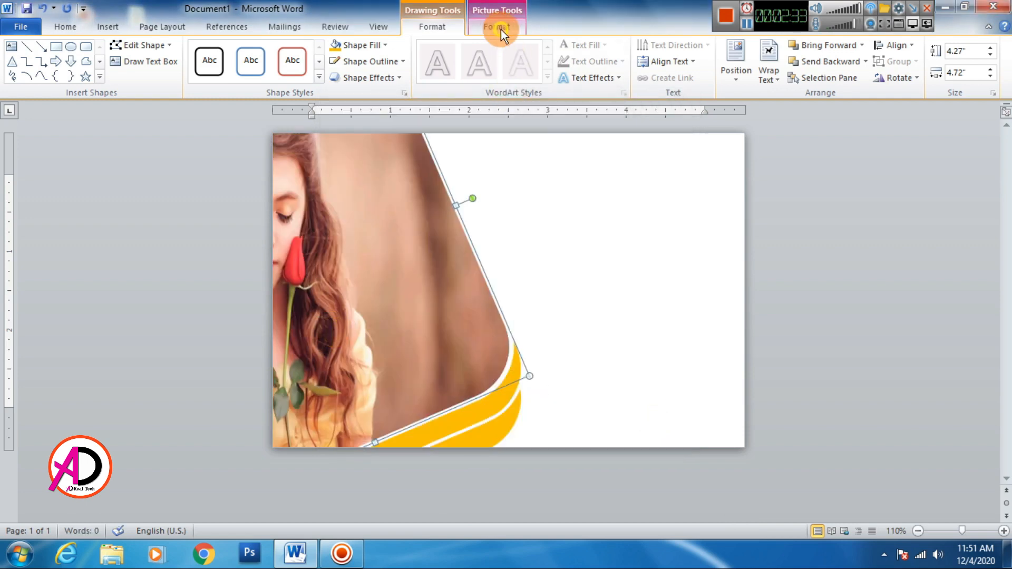
Step: Start cropping the photo fill and shift the picture right so the girl's face sits inside the shape
click(500, 30)
click(885, 53)
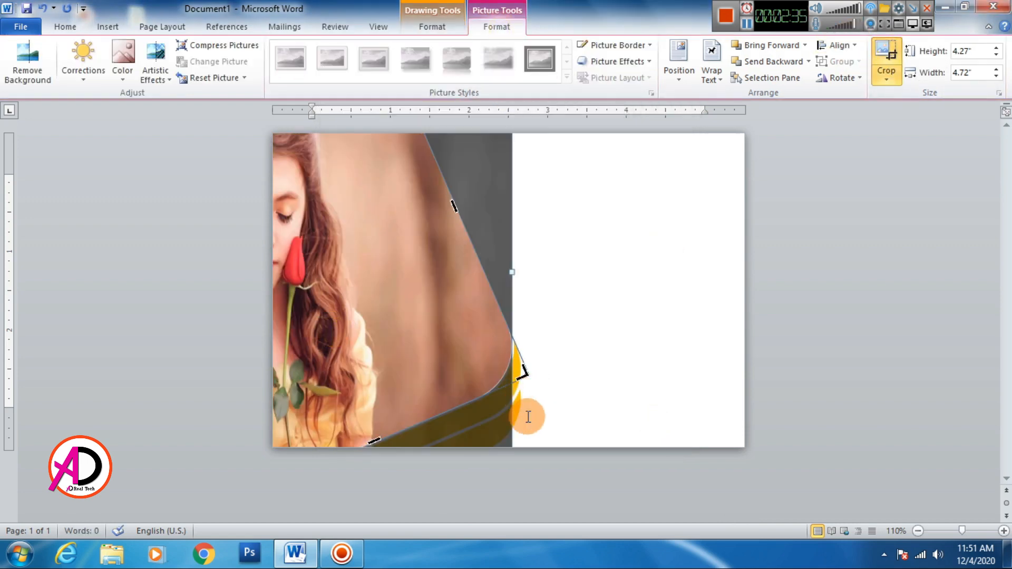
drag(454, 351, 561, 343)
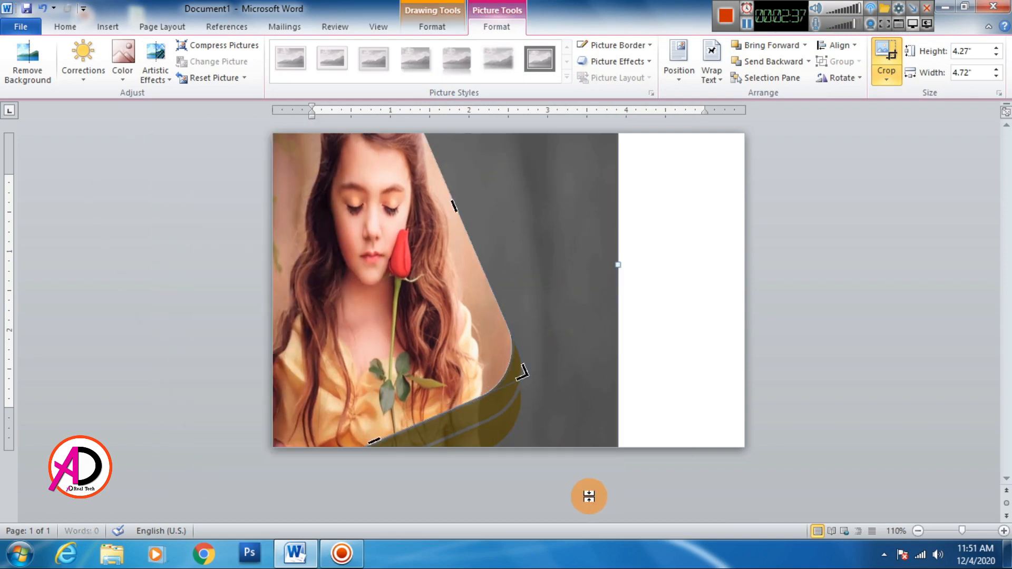
Step: Try to move the photo further down within its crop frame, and undo the last change
drag(428, 350, 453, 494)
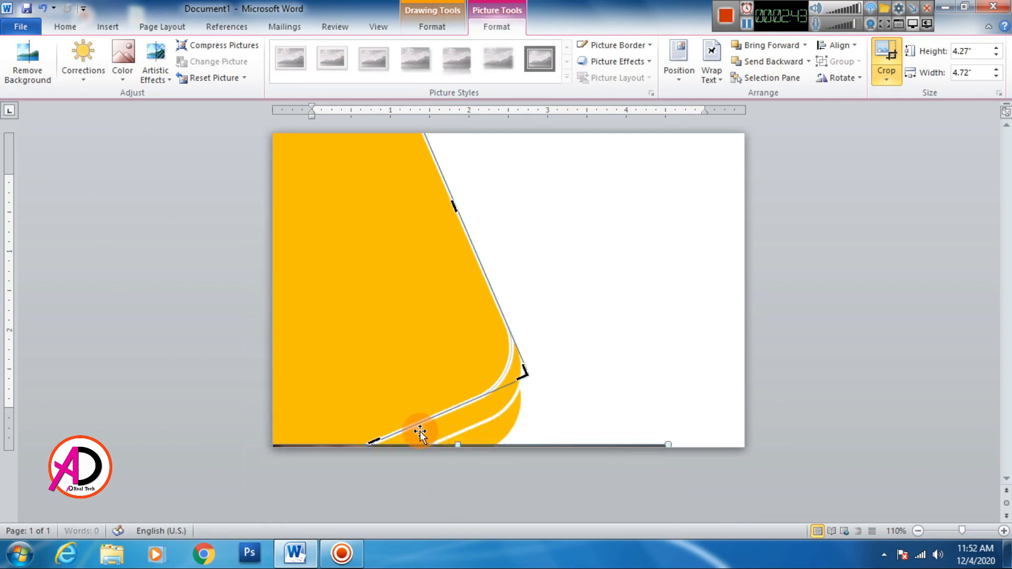
click(423, 386)
click(447, 448)
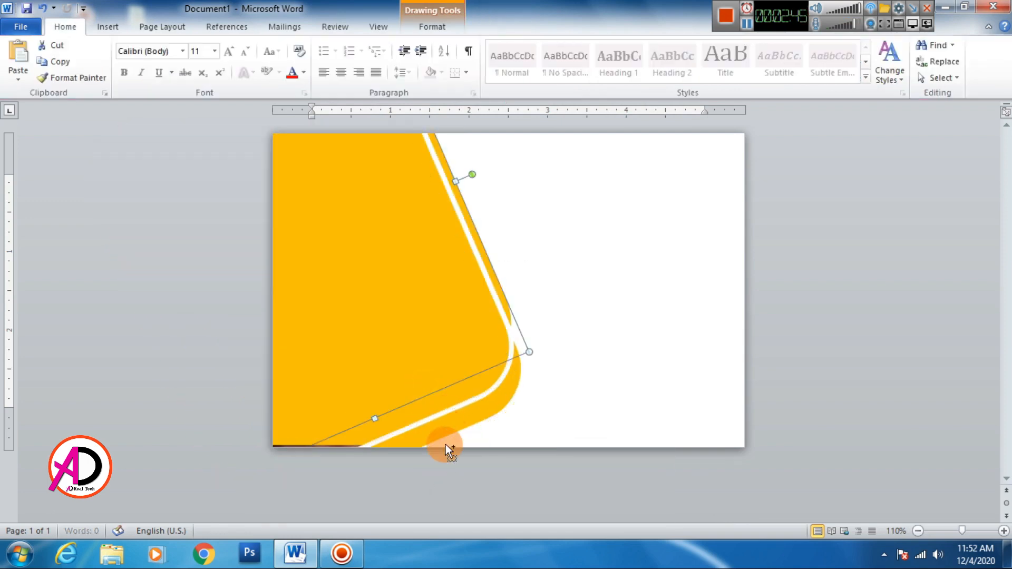
key(ctrl+z)
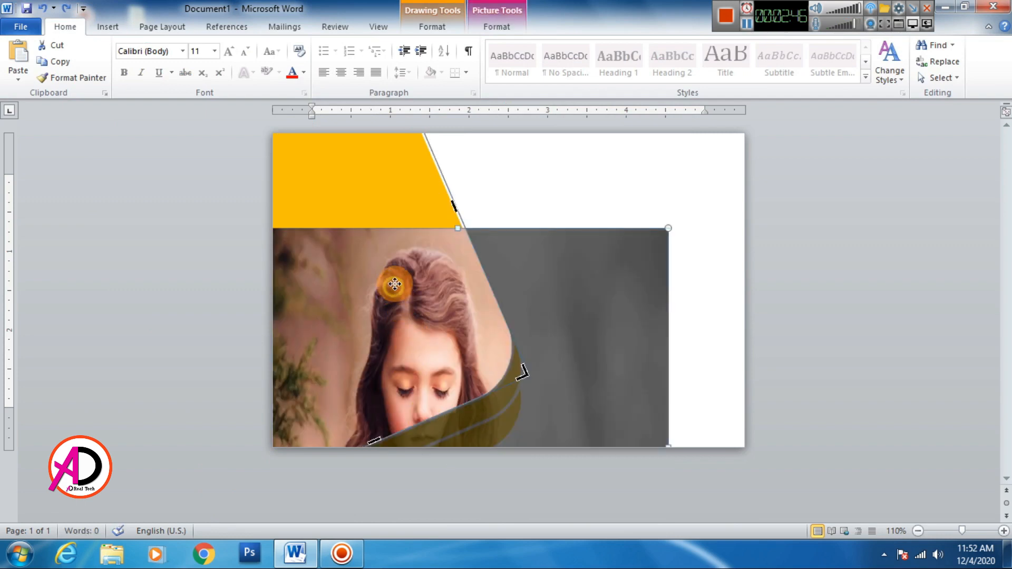
Step: Reposition the photo within its crop frame so the girl's head and upper body fill the shape from the page's upper edge
click(492, 11)
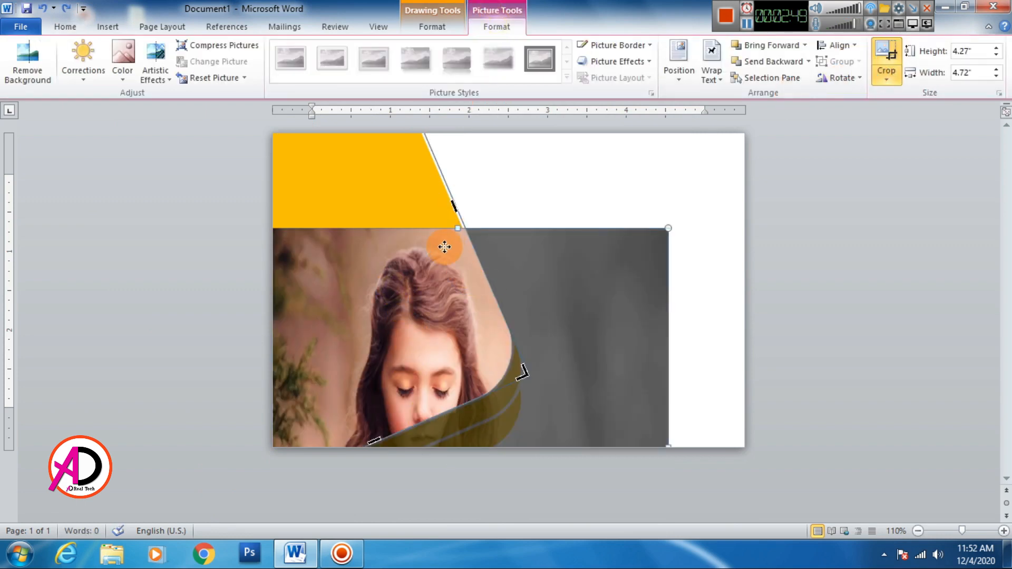
drag(458, 230, 446, 337)
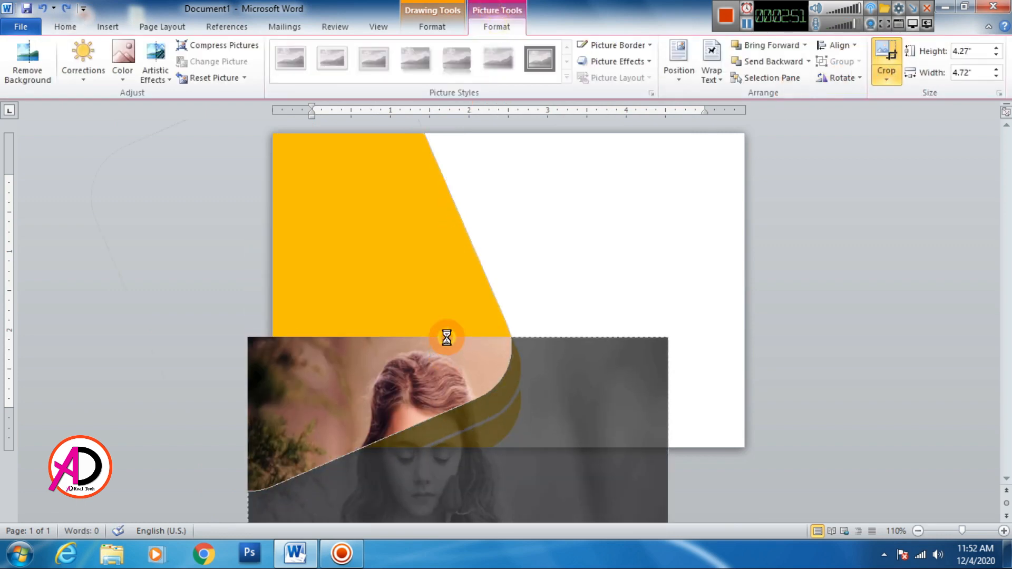
drag(400, 396, 338, 175)
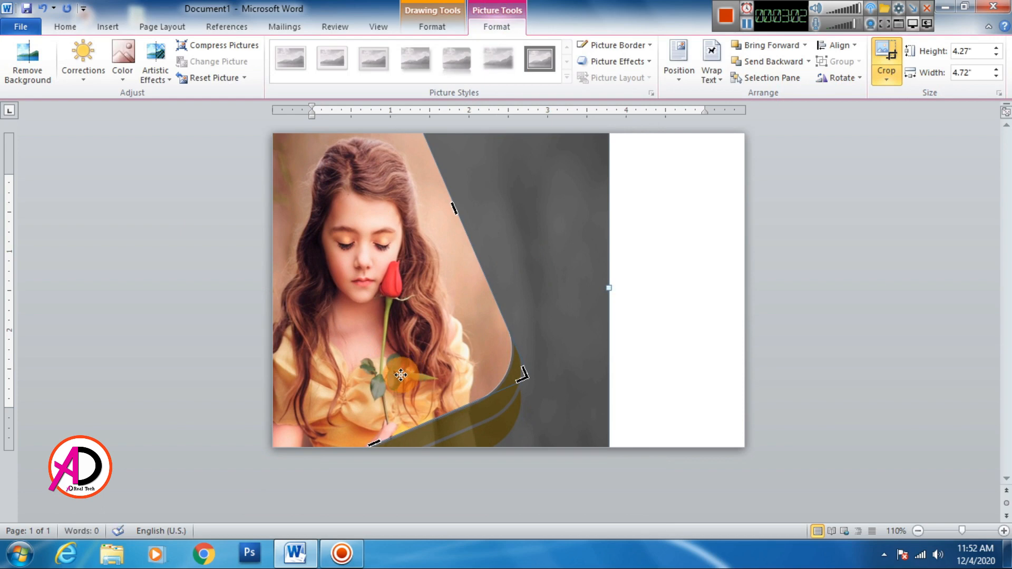
Step: Nudge the photo-filled shape slightly down and to the right over the orange bands
key(ctrl+Down)
key(ctrl+Down)
key(ctrl+Down)
key(ctrl+Right)
key(ctrl+Right)
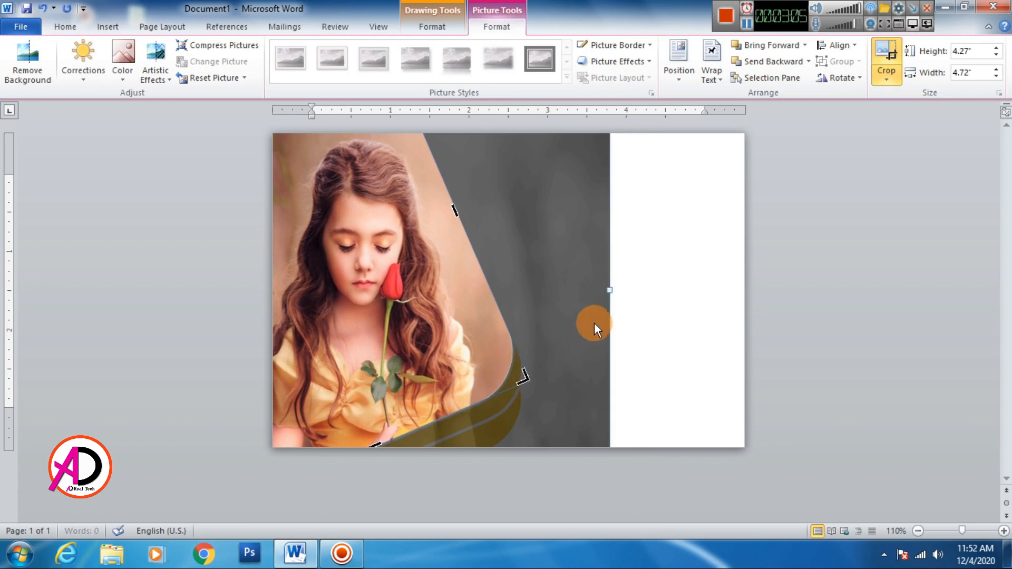
key(ctrl+Right)
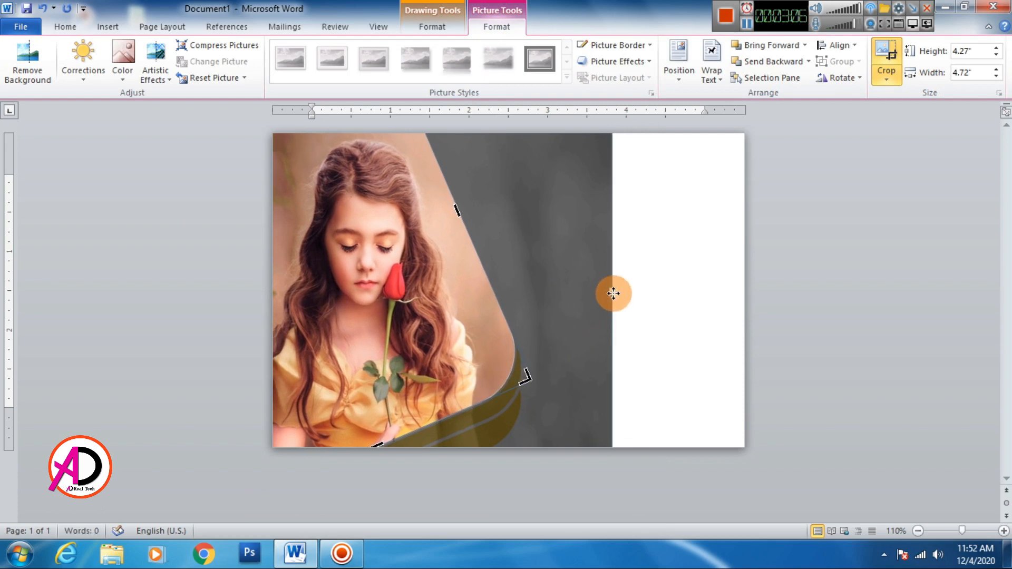
Step: Widen the photo slightly to the right inside the shape and finish cropping
drag(623, 293, 643, 292)
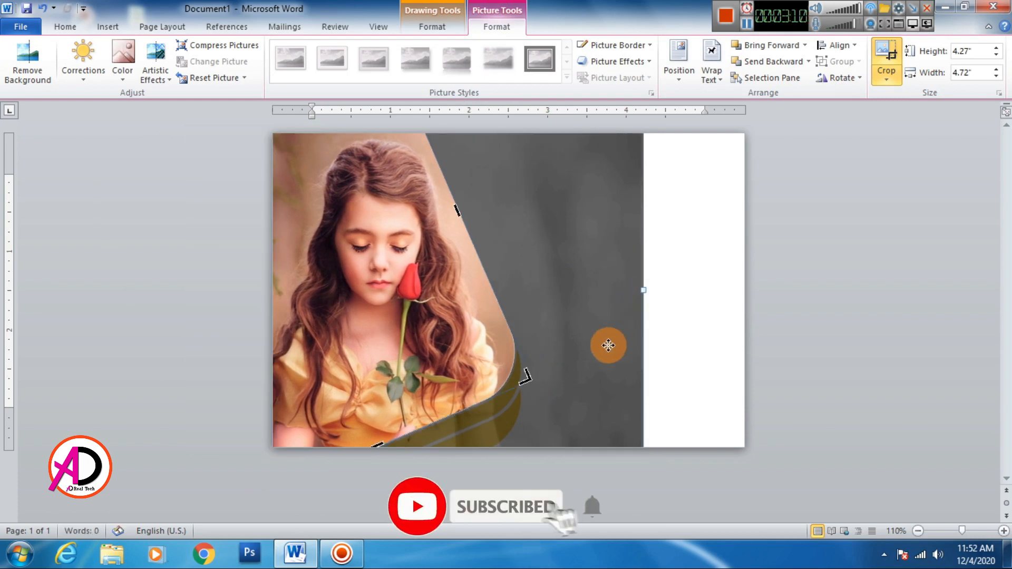
click(673, 343)
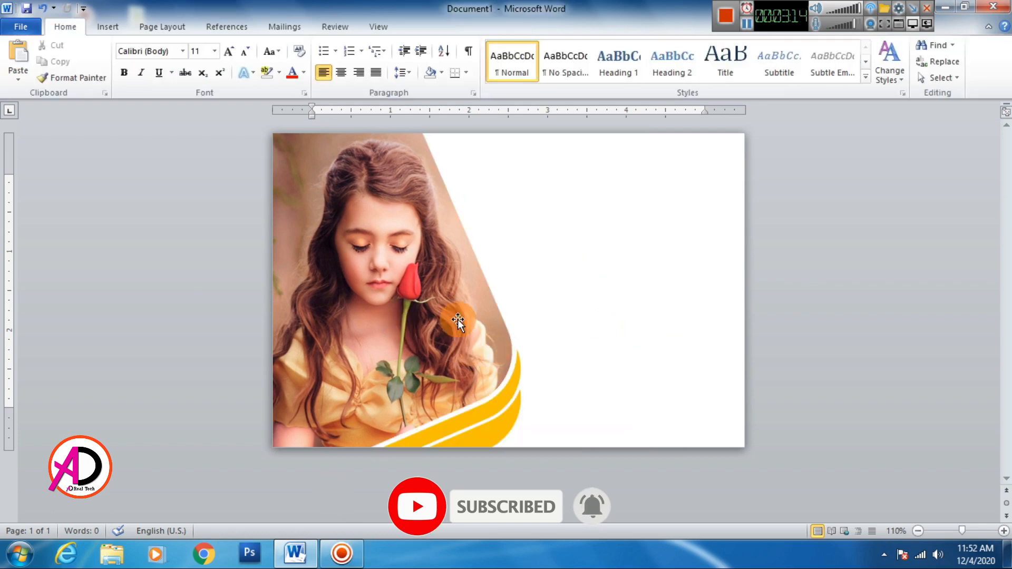
click(395, 299)
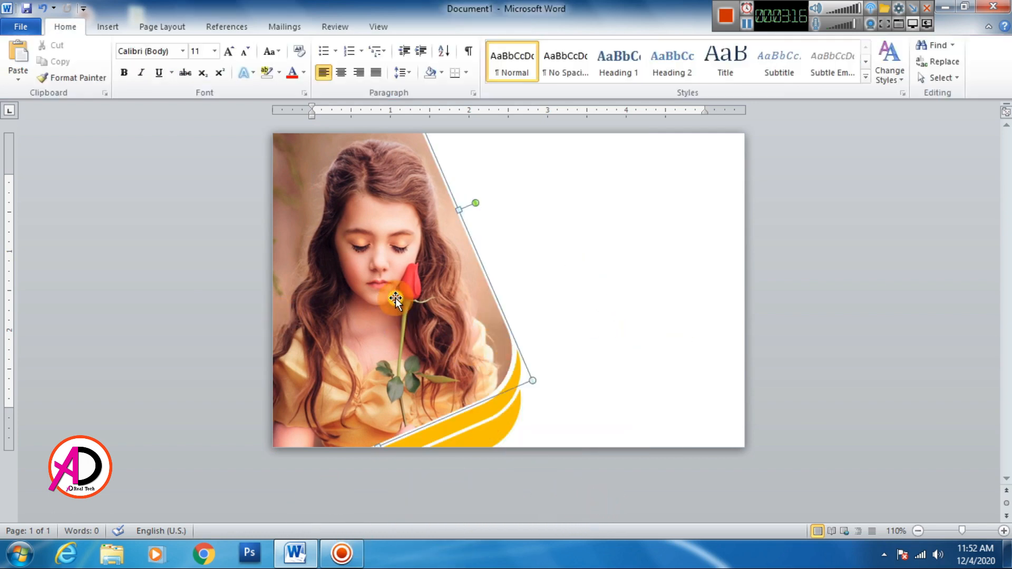
click(589, 310)
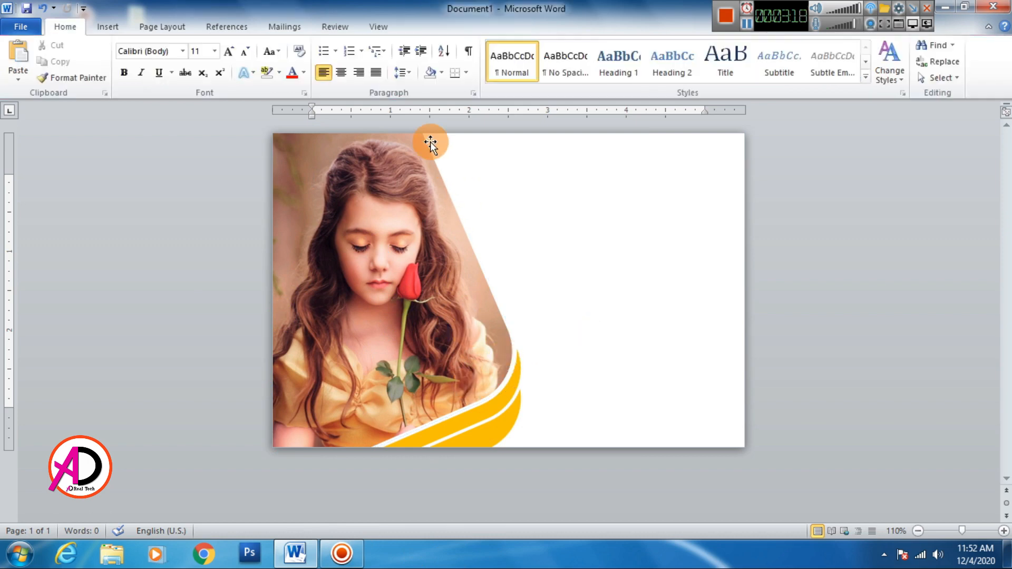
Step: Draw a rectangle about 4.02" high and 4.08" wide over the page's blank right part and remove its outline
click(105, 33)
click(222, 64)
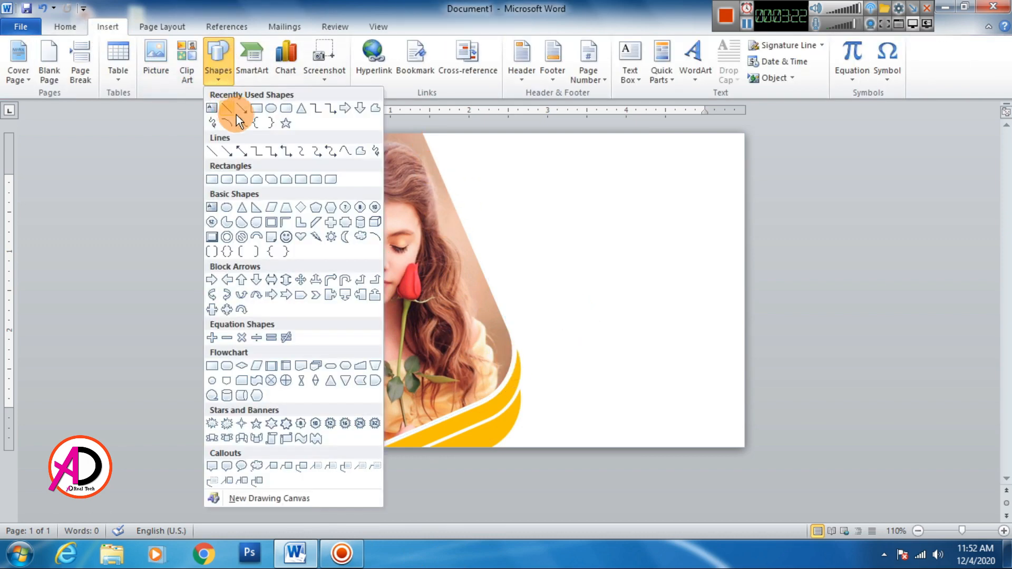
click(255, 109)
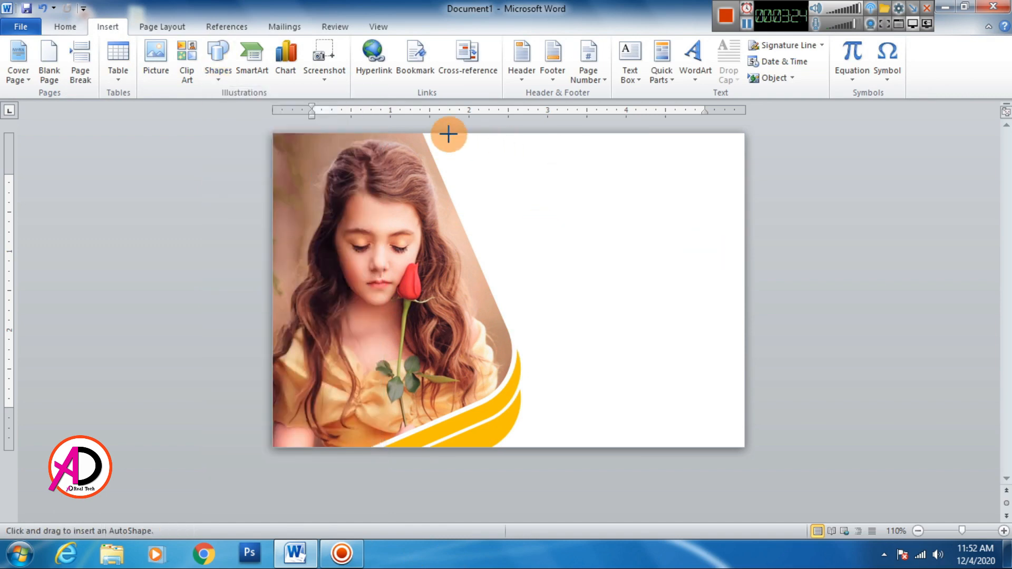
drag(423, 133, 743, 449)
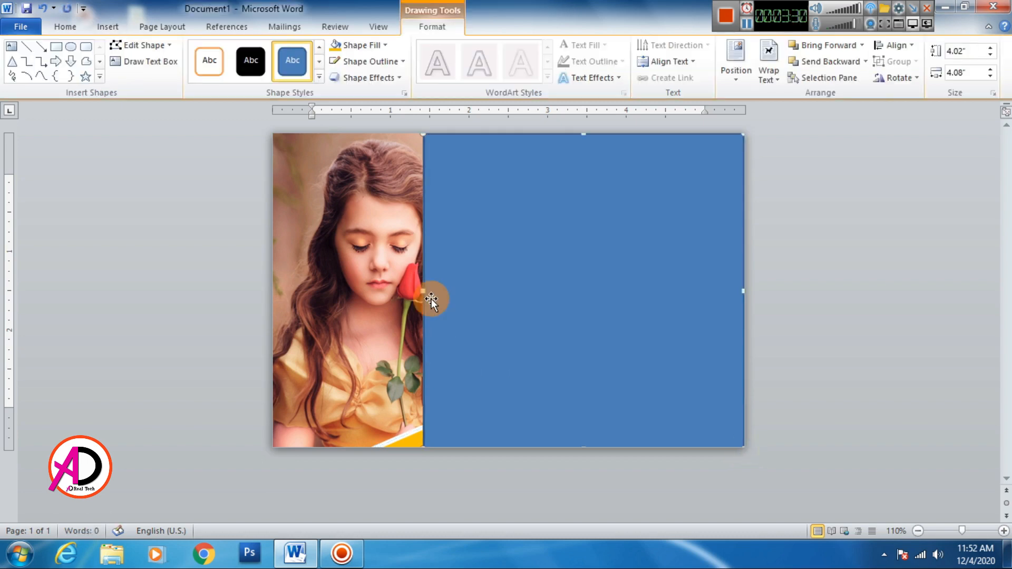
click(361, 62)
click(369, 184)
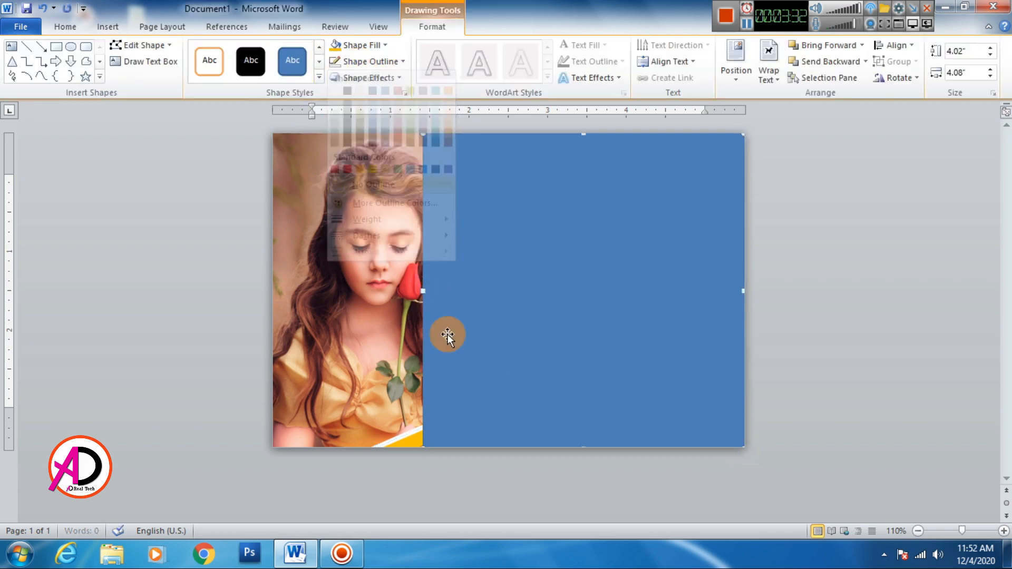
Step: Edit the rectangle's points so its left side slants parallel to the photo shape, with the lower corner moved well to the right
click(154, 45)
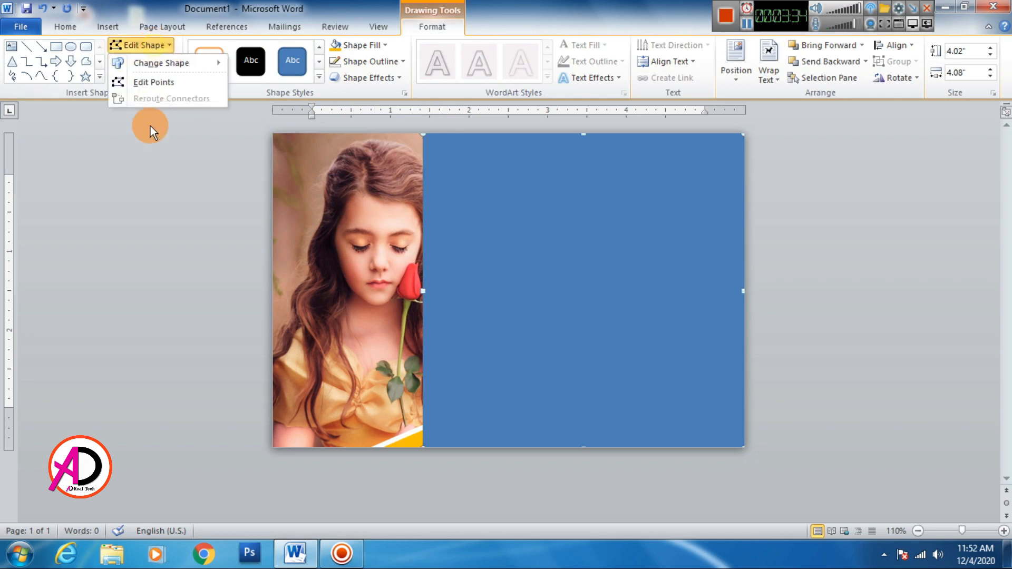
click(153, 83)
drag(423, 445, 564, 447)
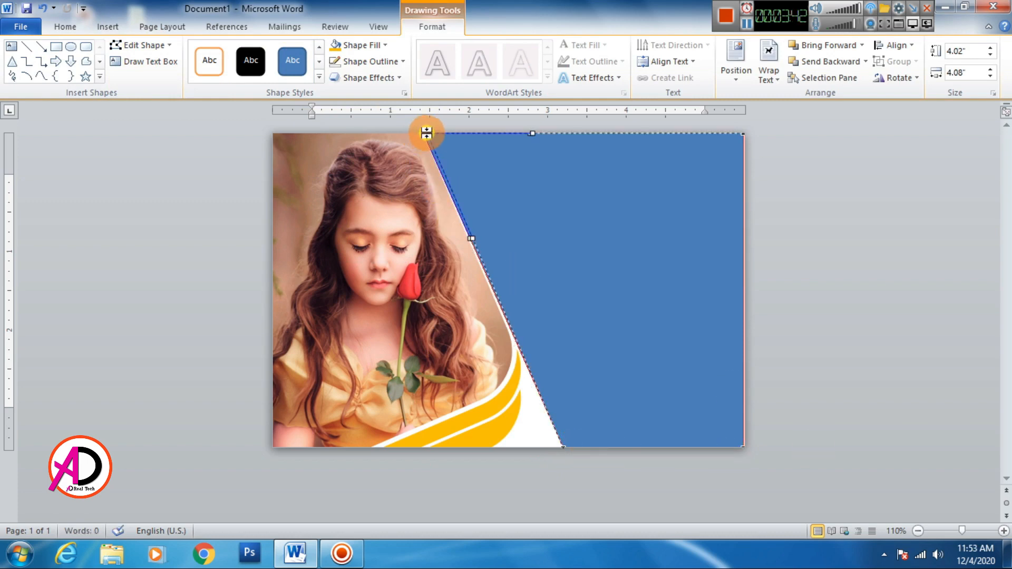
click(817, 355)
Step: Apply a gradient fill to the slanted blue shape and color the first stop gray, white at -25% brightness
click(608, 316)
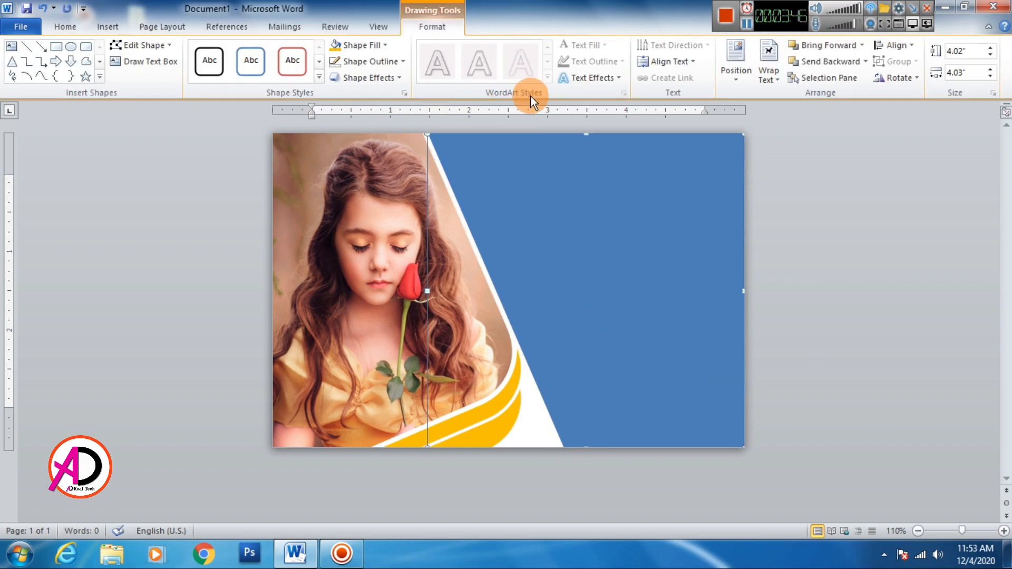
click(375, 46)
mouse_move(360, 217)
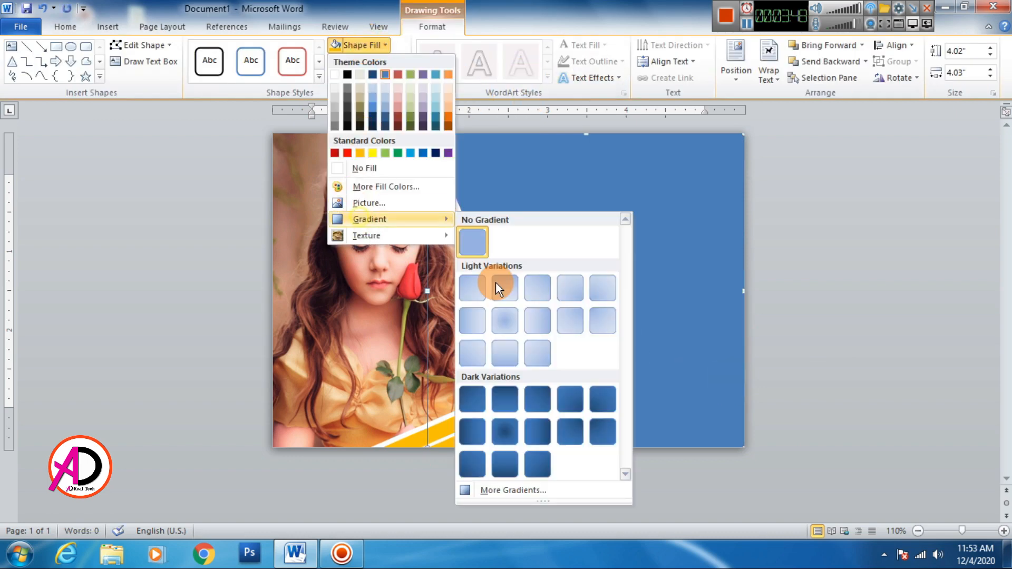
click(531, 492)
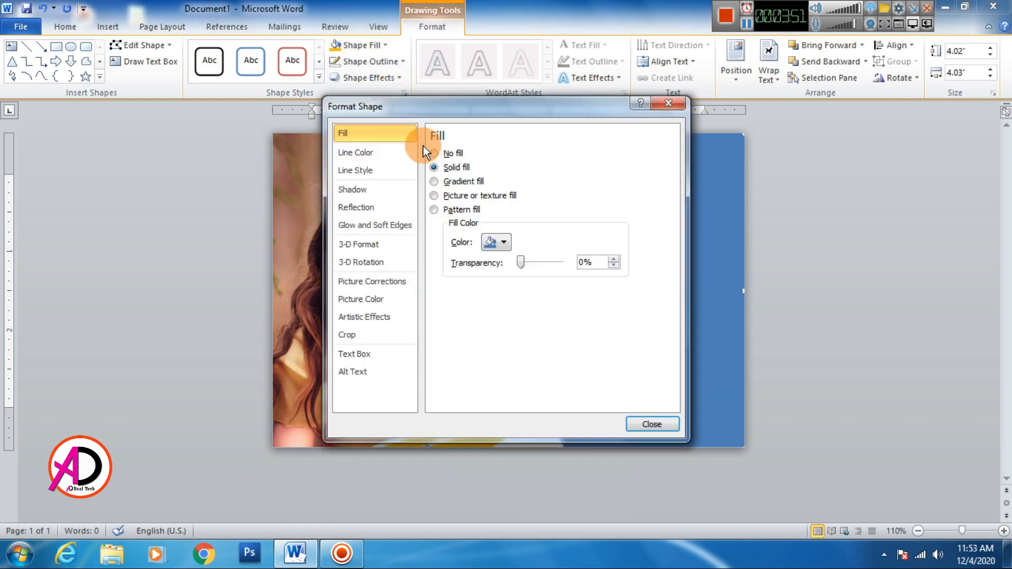
drag(453, 110, 170, 99)
click(164, 176)
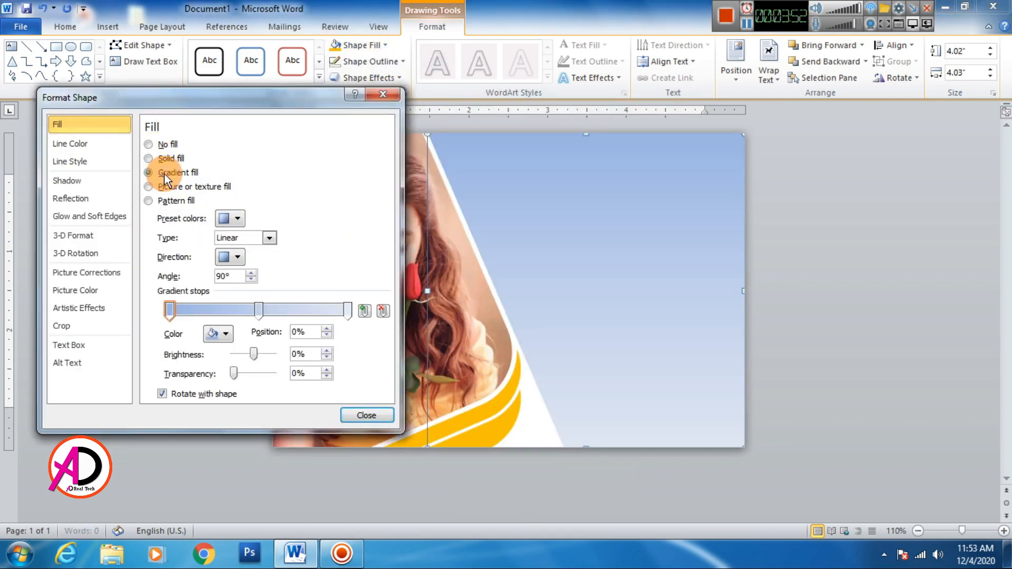
click(168, 312)
click(225, 336)
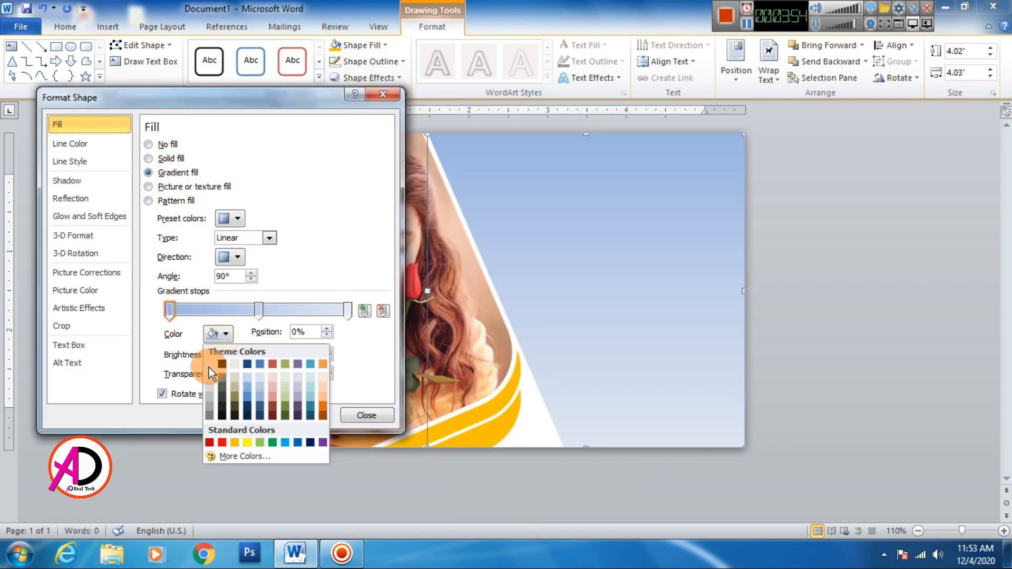
click(207, 394)
Step: Color the middle gradient stop at 50% and the last stop at 100% white
click(258, 313)
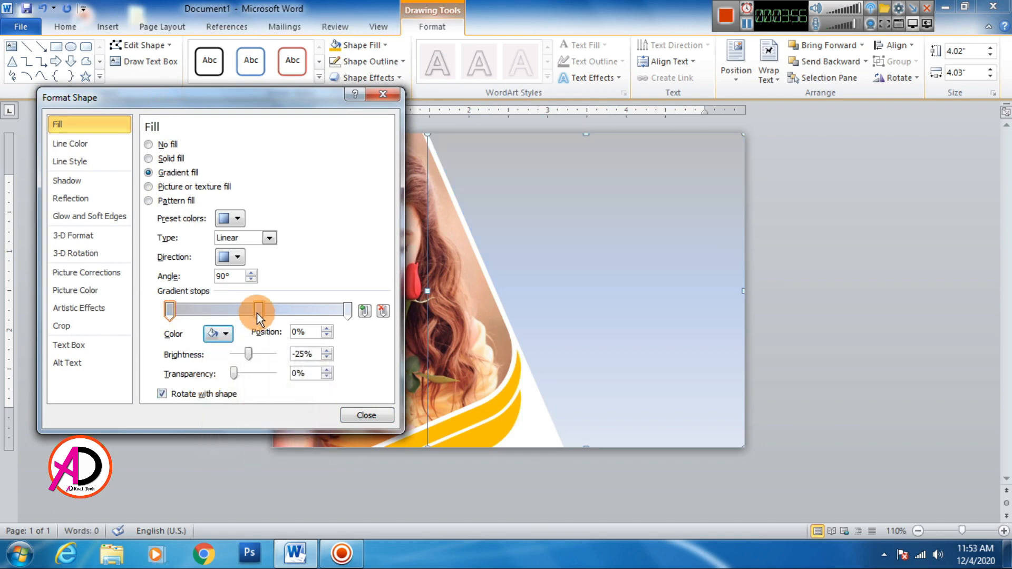
click(218, 335)
click(241, 352)
click(348, 311)
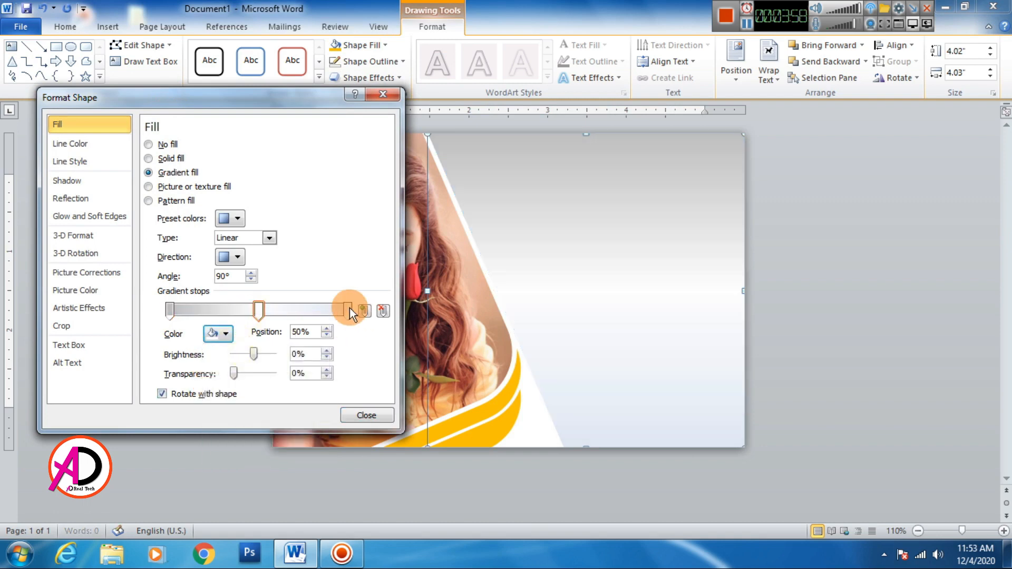
click(218, 334)
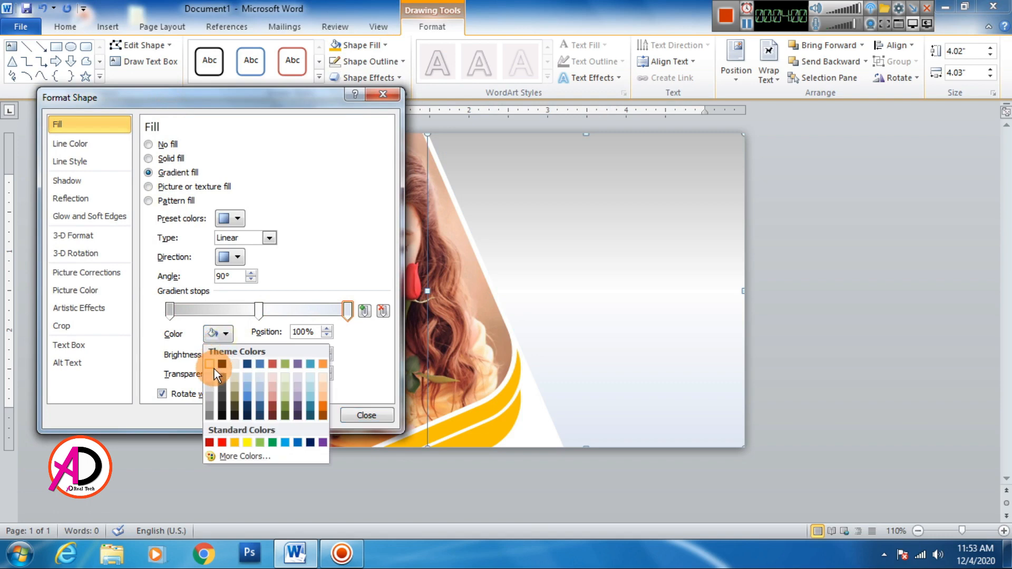
click(213, 363)
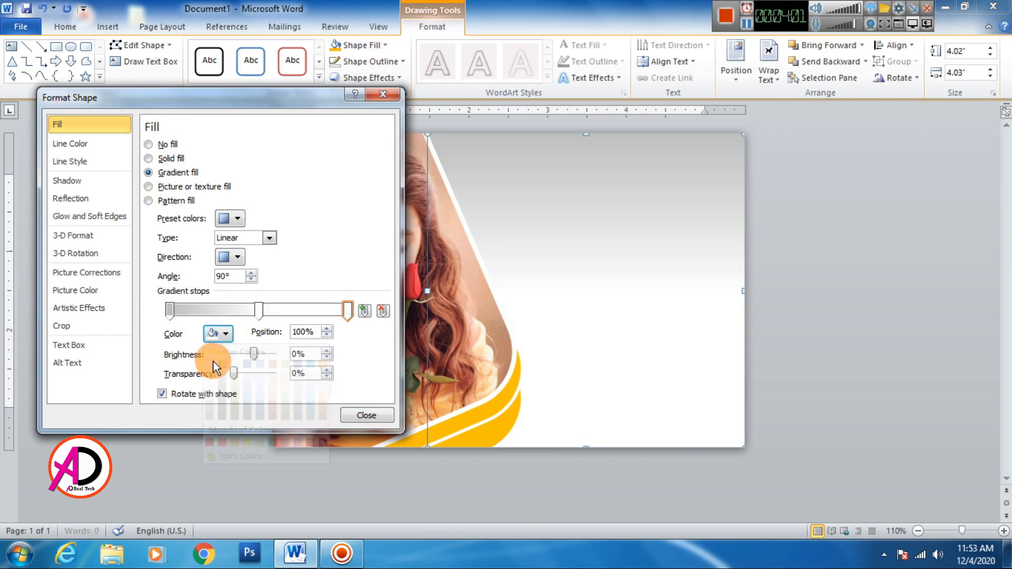
Step: Set the linear gradient's direction to 180° and reduce it to two stops, with the white stop at 50%
click(242, 259)
click(358, 287)
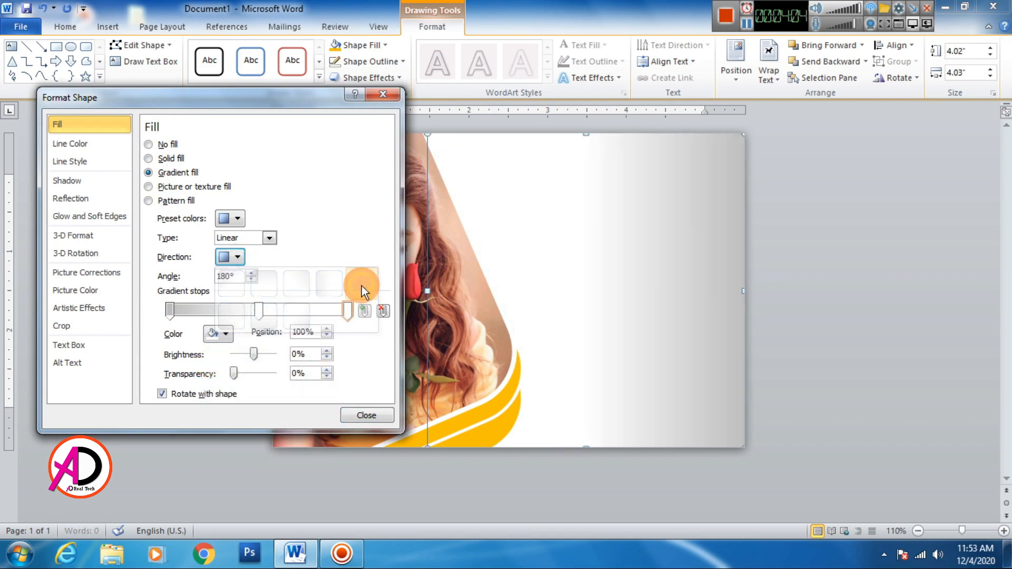
click(260, 315)
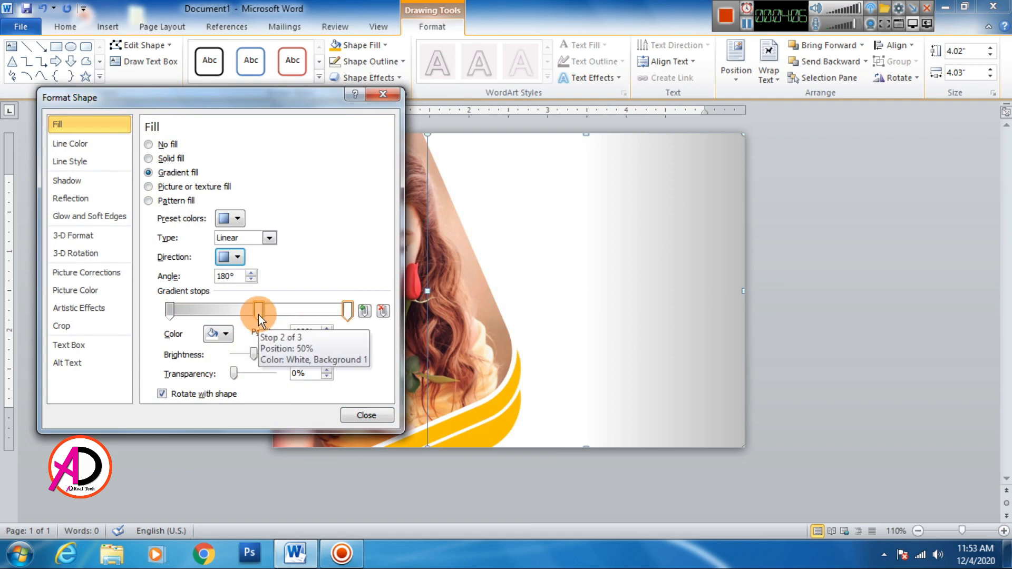
click(378, 311)
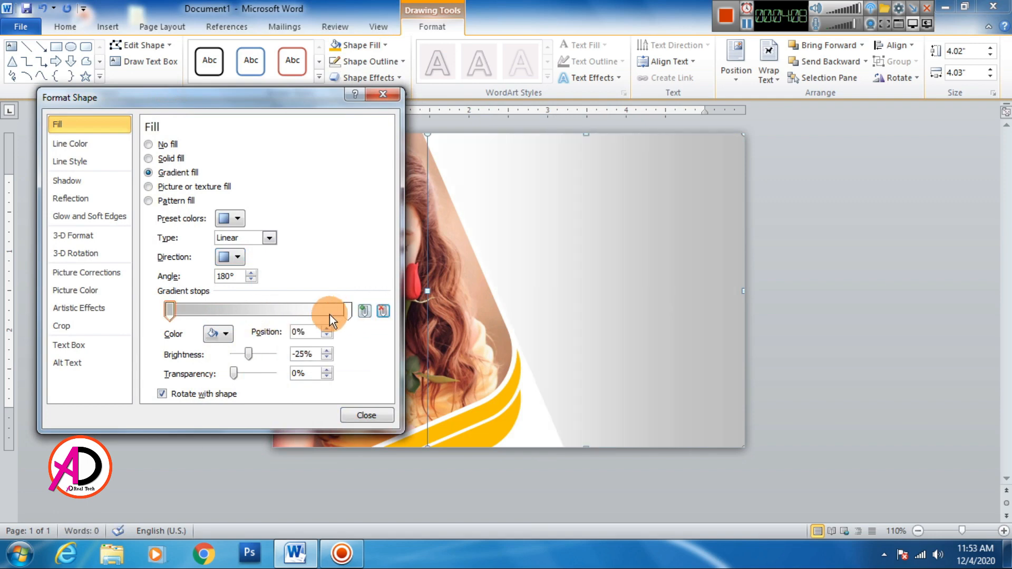
drag(343, 314, 268, 317)
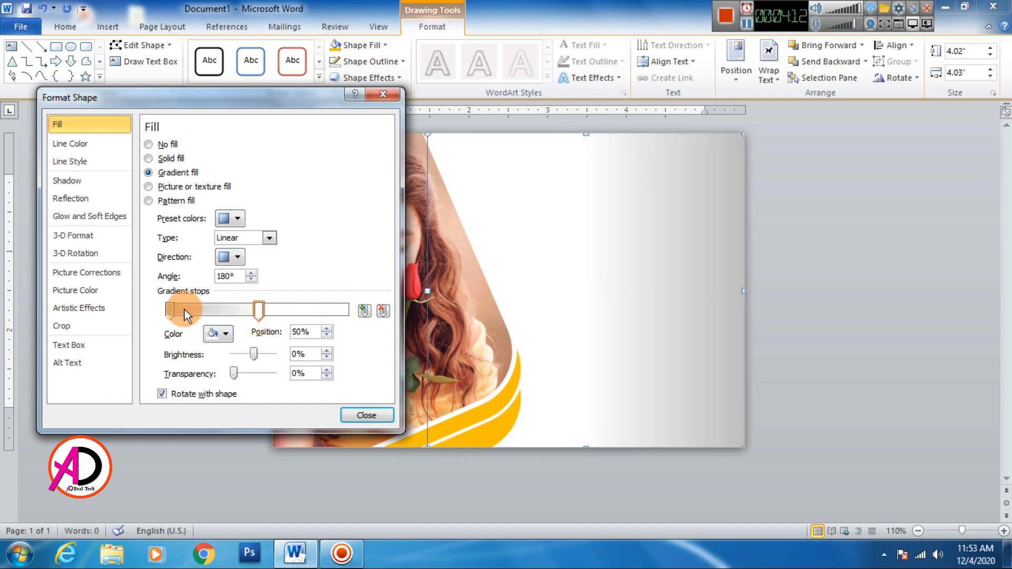
Step: Make the gray gradient stop 57% transparent and shift the white stop to 54%
click(170, 312)
drag(233, 375, 253, 374)
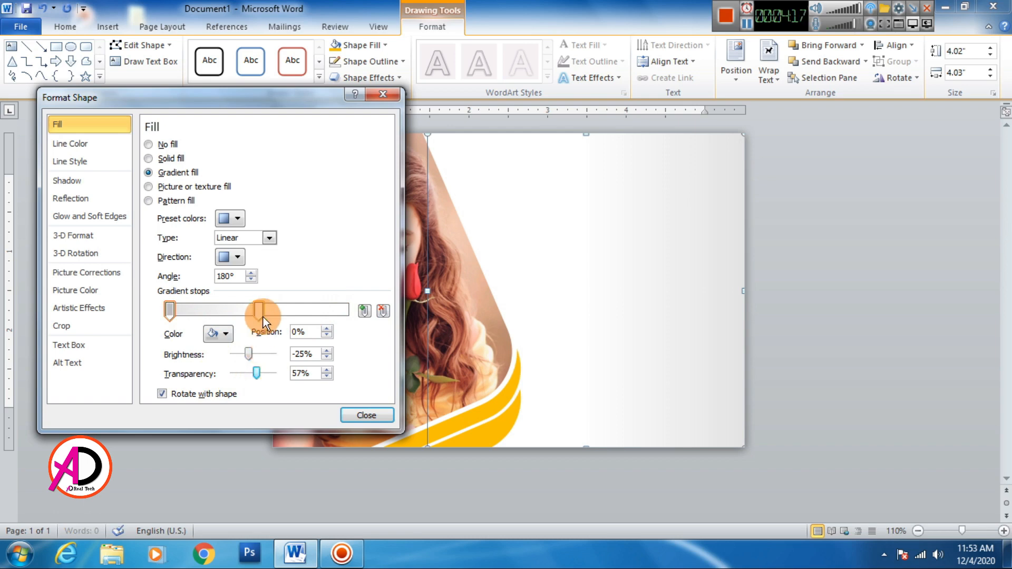
drag(264, 317, 268, 319)
click(362, 412)
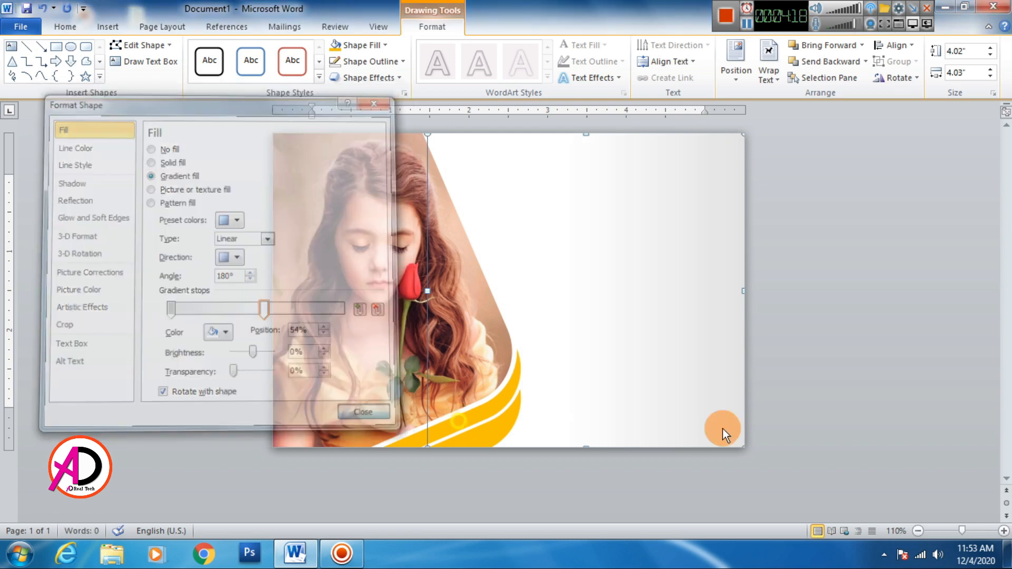
click(904, 380)
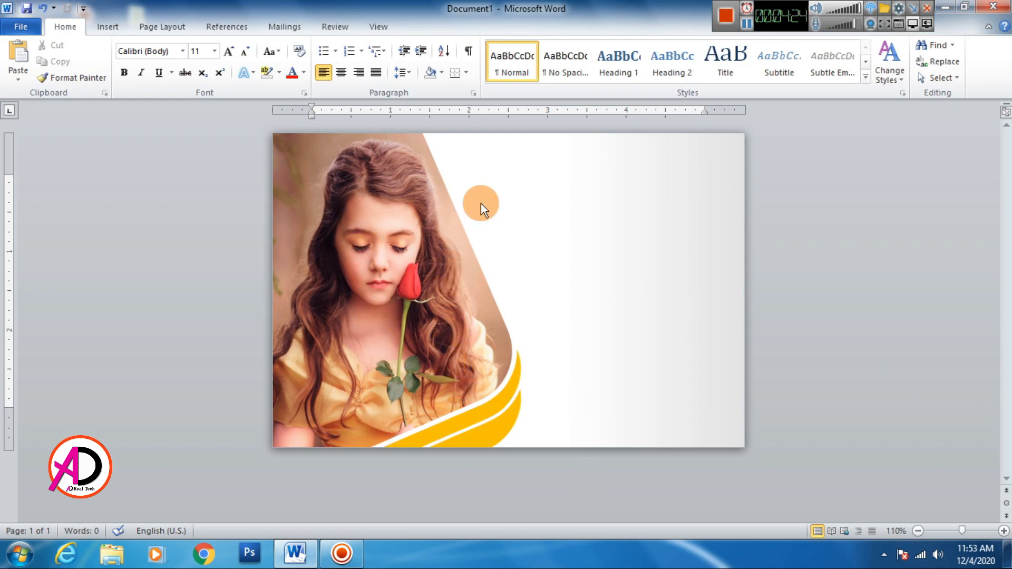
Step: Insert WordArt in the first gallery style, apply the No Spacing style and place it over the blank area beside the photo
click(116, 29)
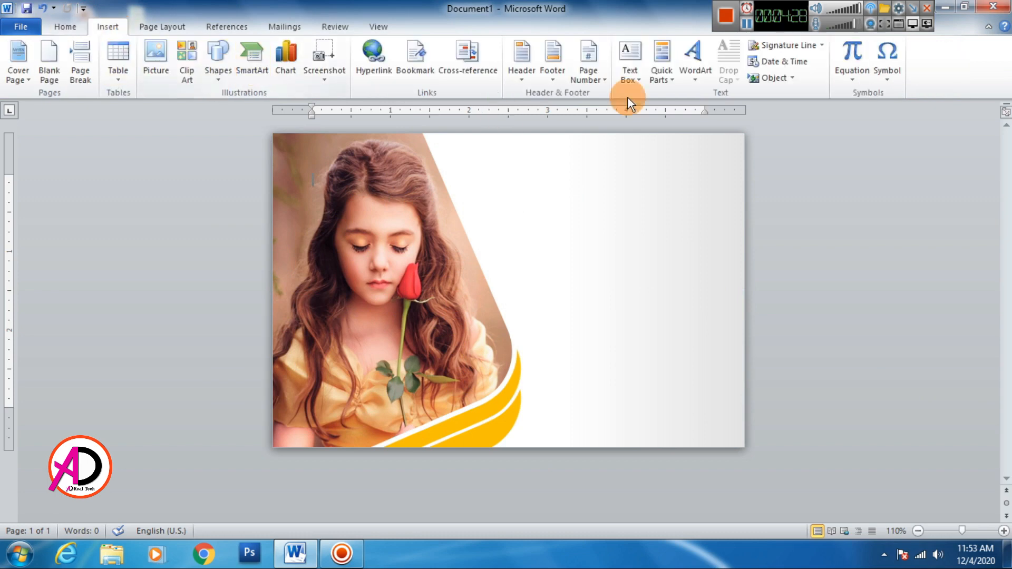
click(685, 71)
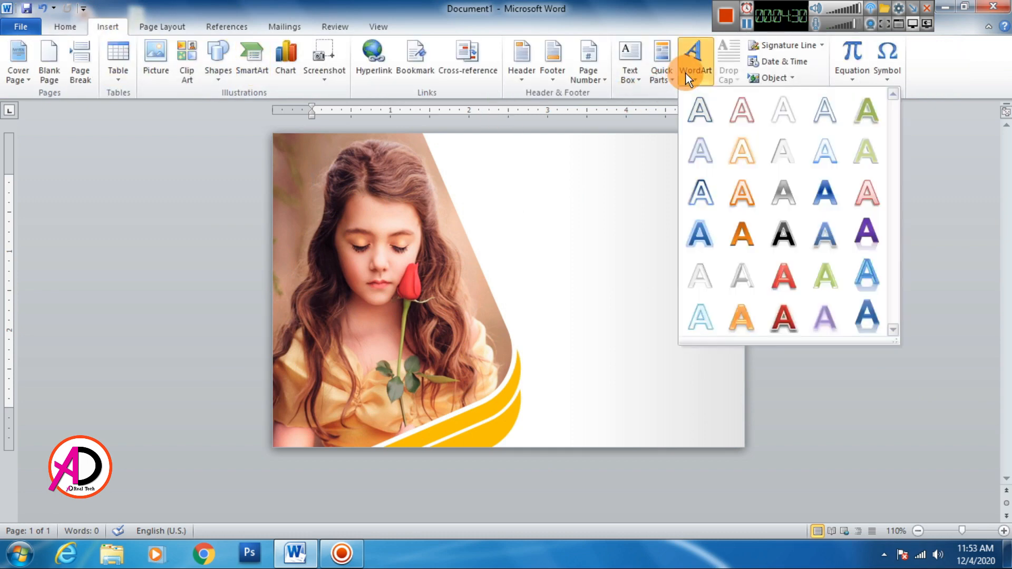
click(697, 118)
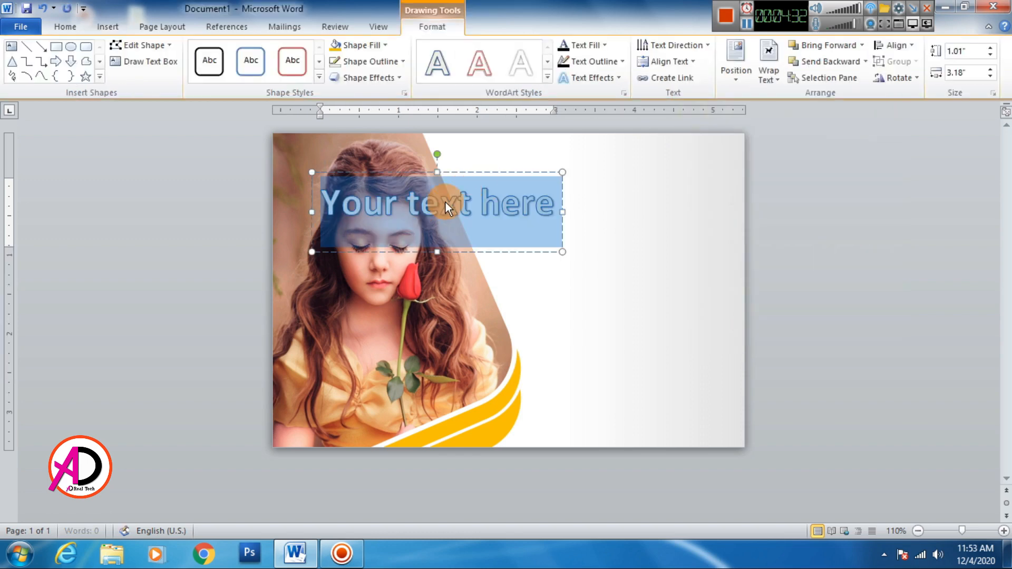
drag(481, 176, 587, 188)
click(64, 26)
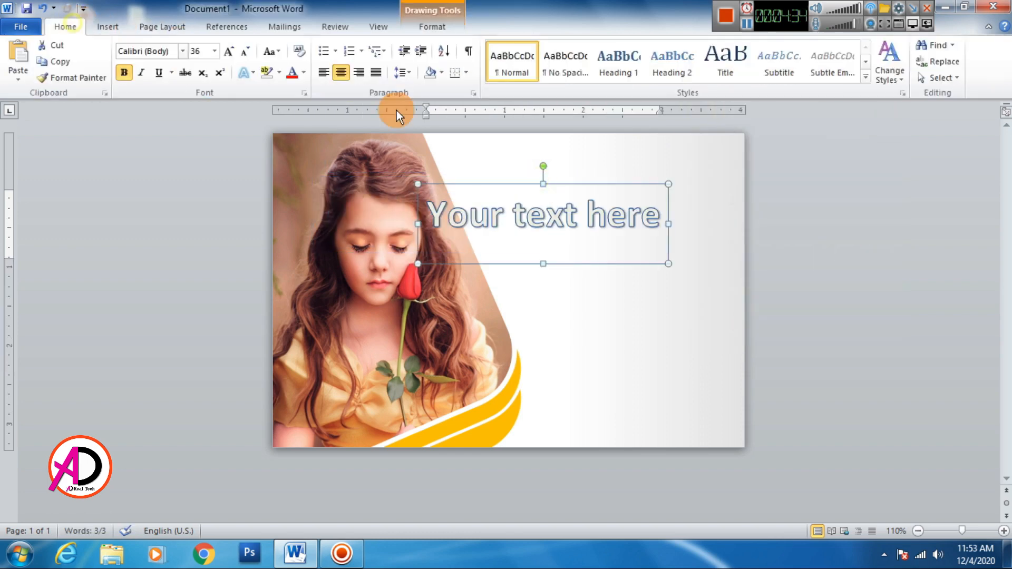
click(571, 67)
drag(491, 183, 588, 198)
Step: Replace the WordArt placeholder text with "GREETING CARD"
triple_click(582, 204)
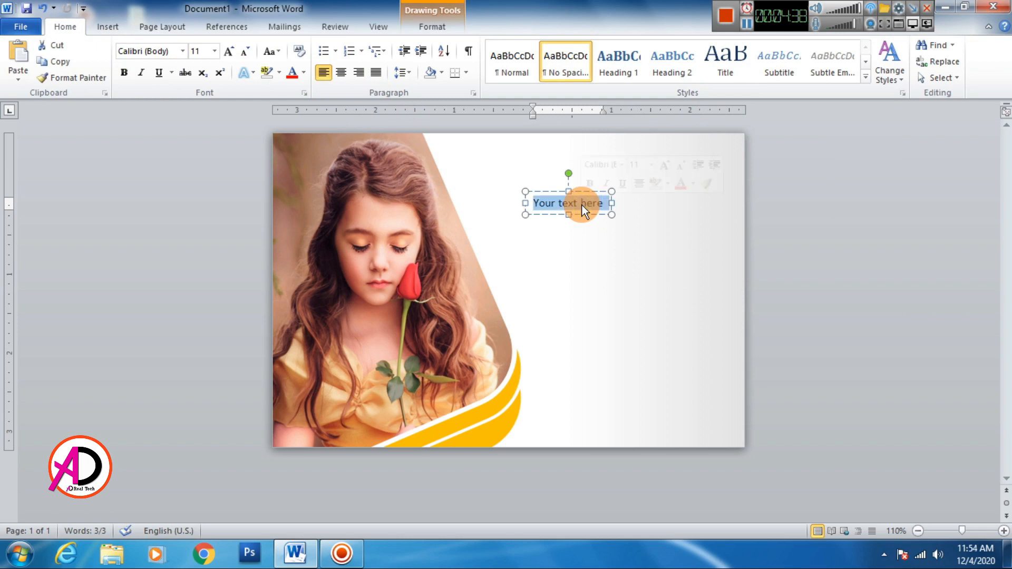
text(G)
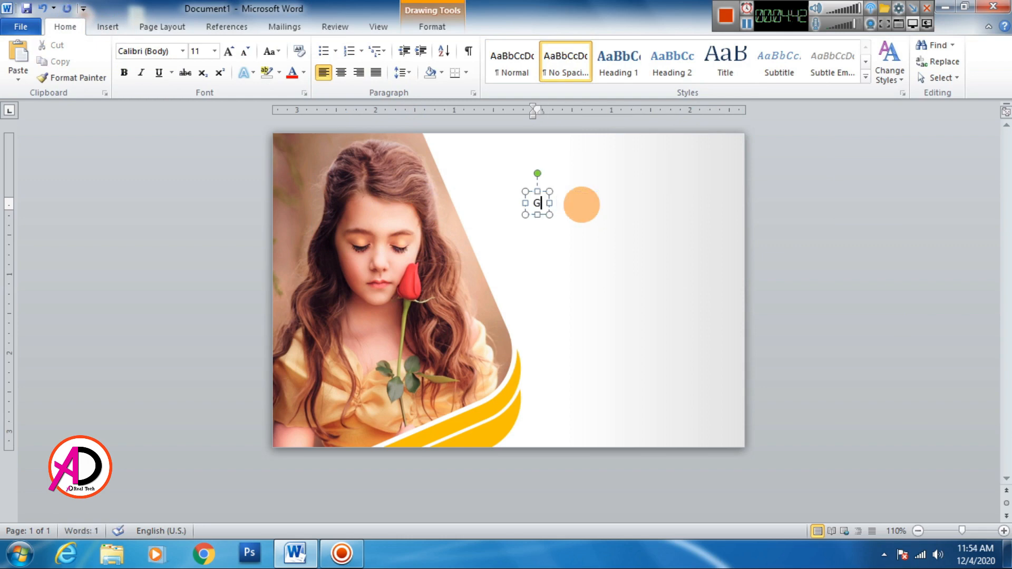
text(REETING CARD)
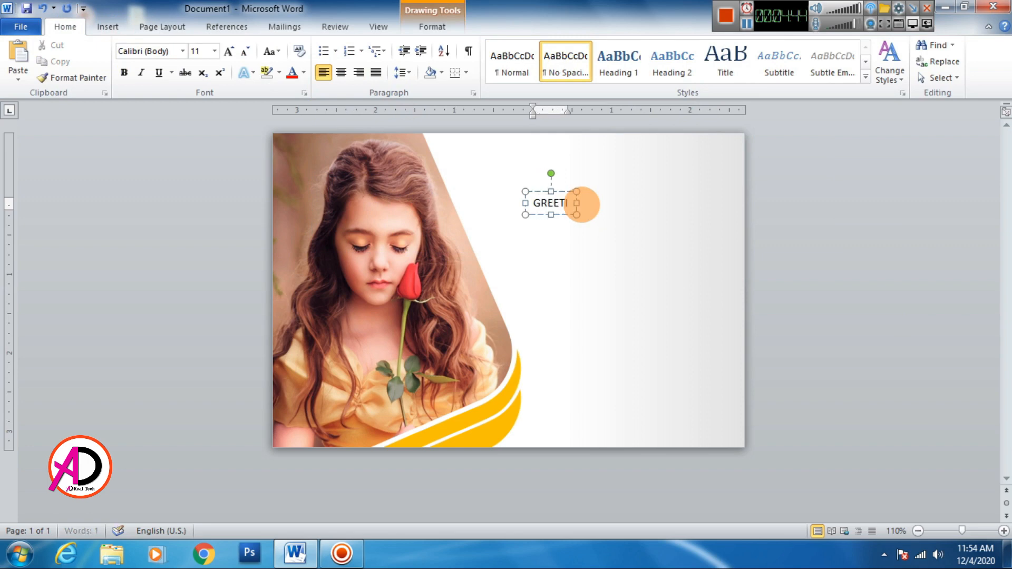
Step: Format the GREETING CARD text in the Colaborate-Regular font at size 18
triple_click(582, 204)
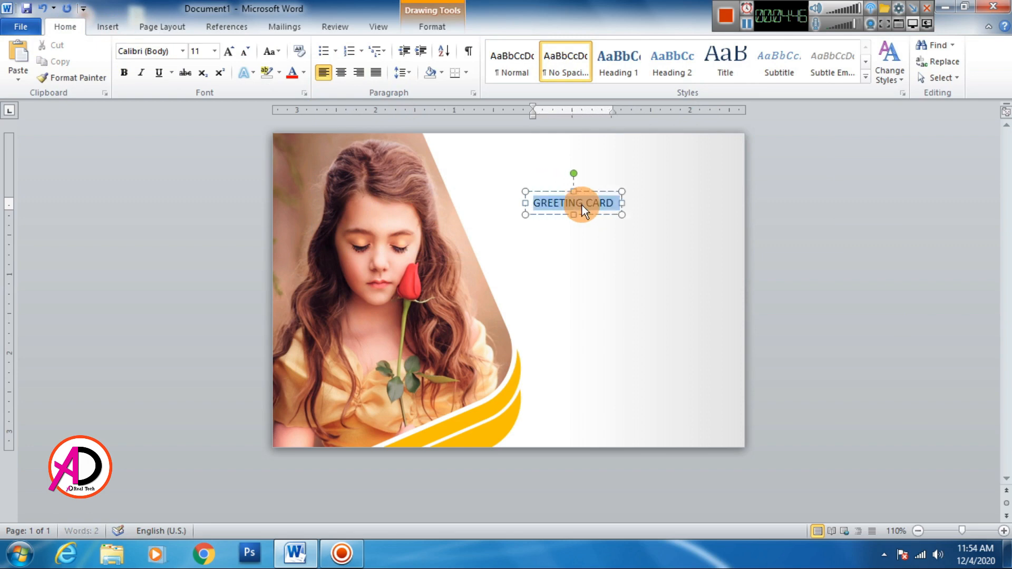
click(182, 51)
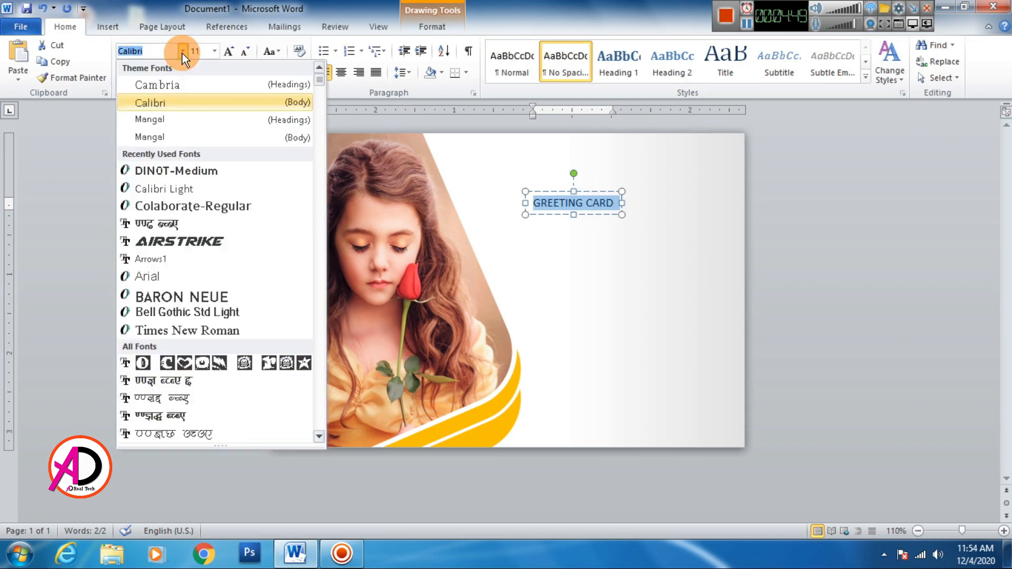
click(182, 207)
click(232, 56)
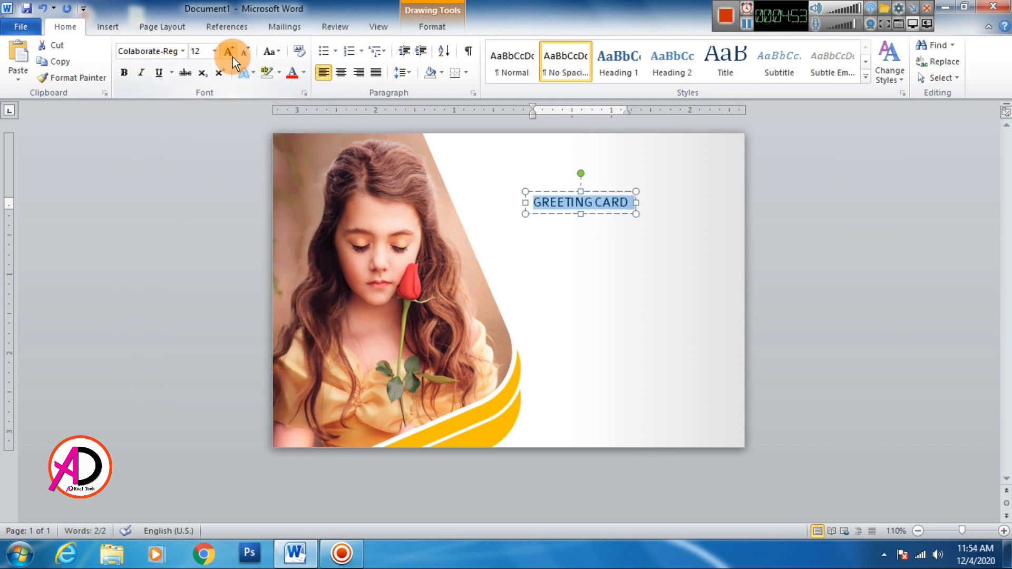
click(232, 56)
click(232, 56)
click(232, 56)
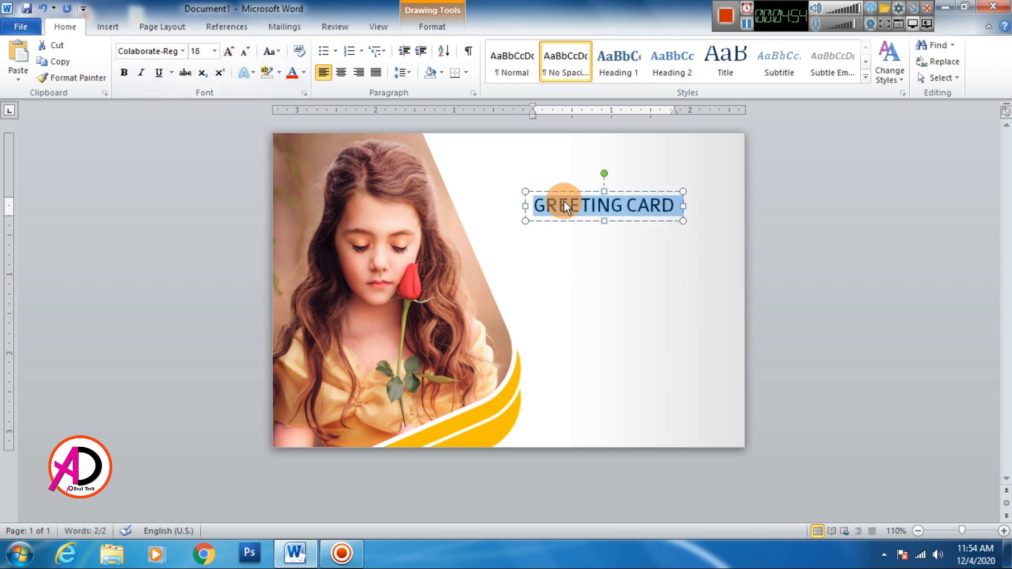
Step: Move the GREETING CARD heading up near the page's upper edge and reduce its font size to 16
drag(565, 191, 558, 142)
click(240, 52)
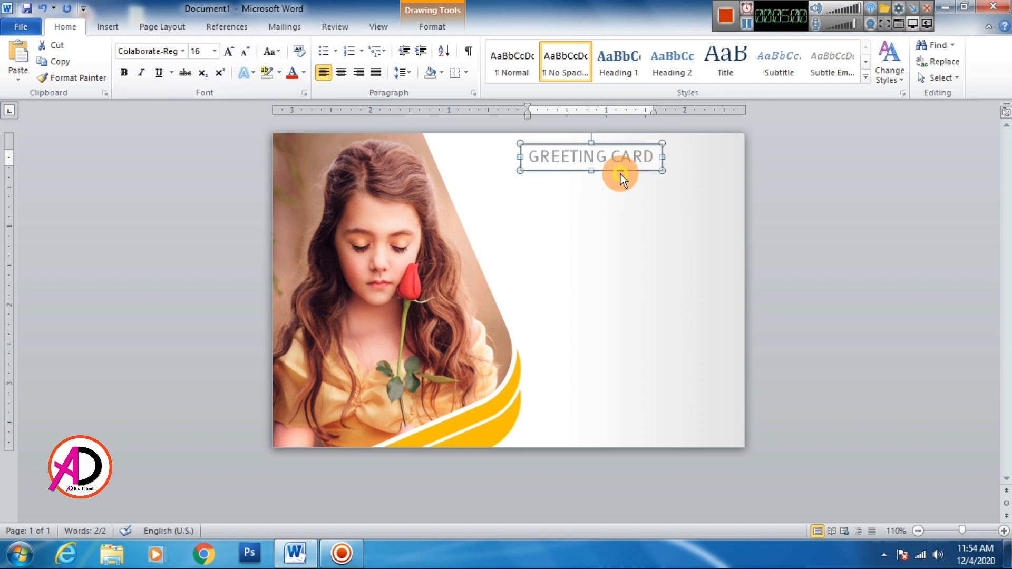
click(791, 230)
Step: Draw a round diagonal corner rectangle about 0.81" high and 1.73" wide in the blank area below the heading
click(108, 26)
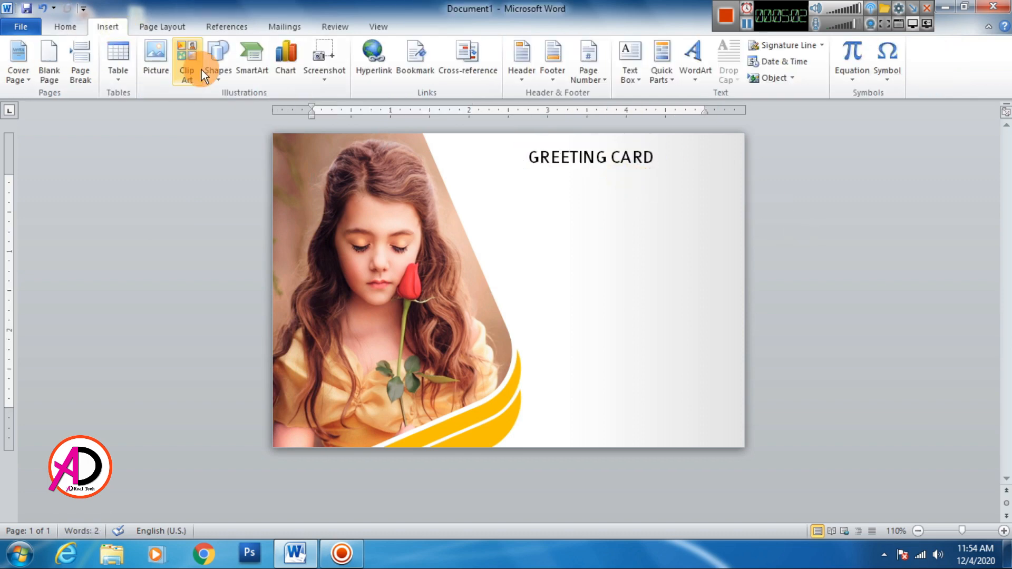
click(215, 63)
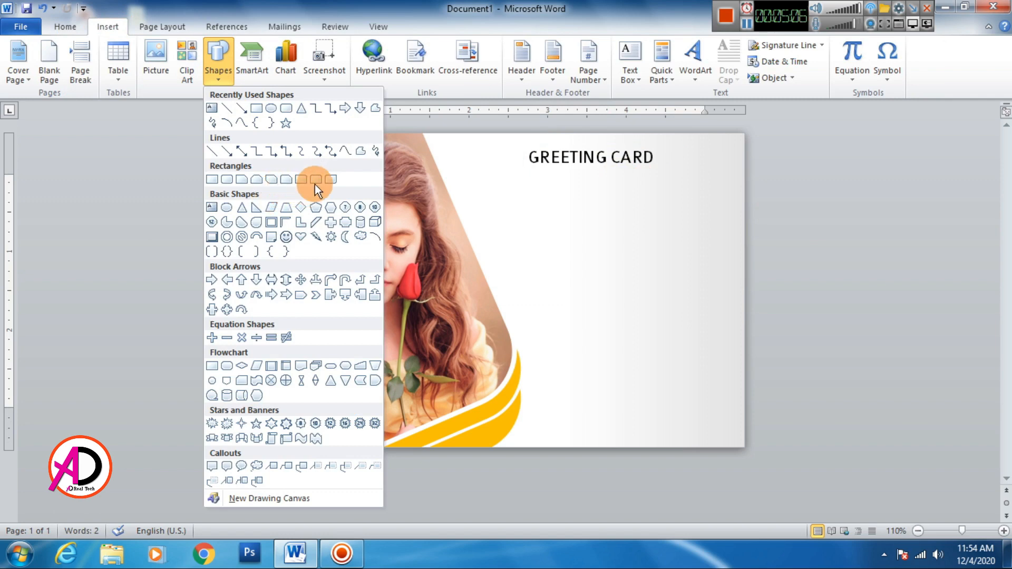
click(330, 180)
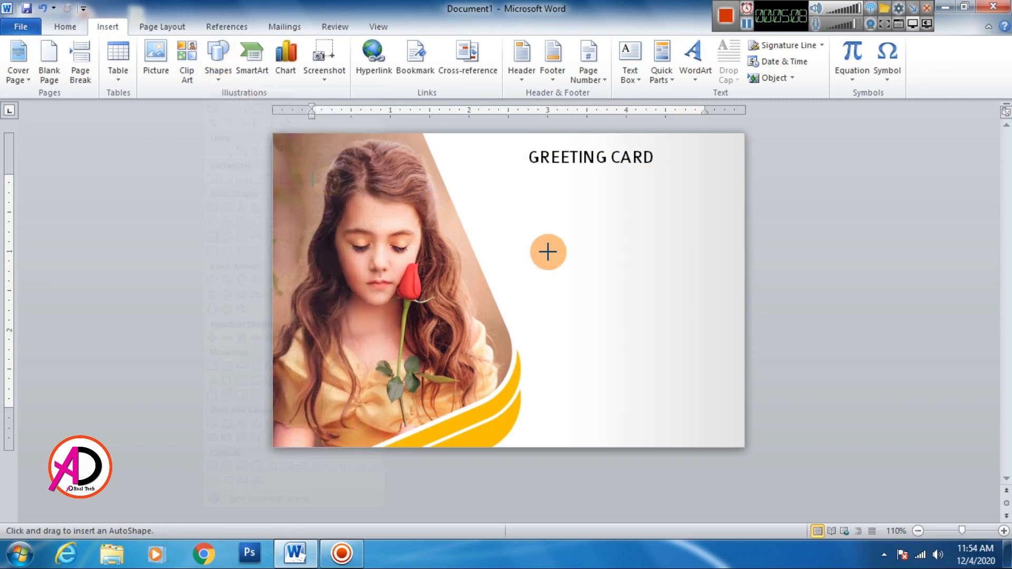
drag(526, 221, 662, 285)
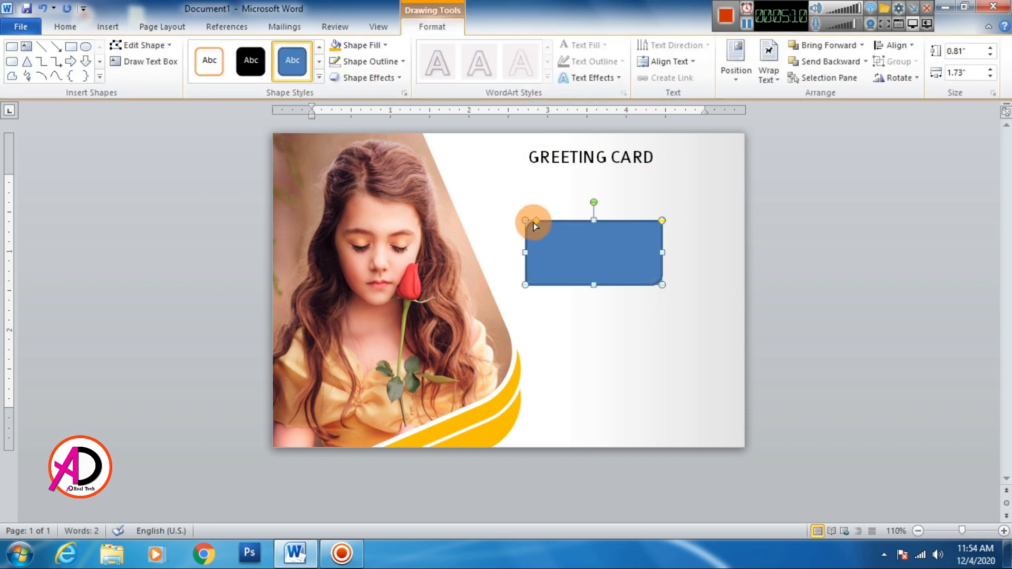
Step: Reduce the blue rectangle's height to about 0.4", round its corners more and position it over the GREETING CARD heading
drag(536, 221, 545, 220)
drag(594, 286, 588, 252)
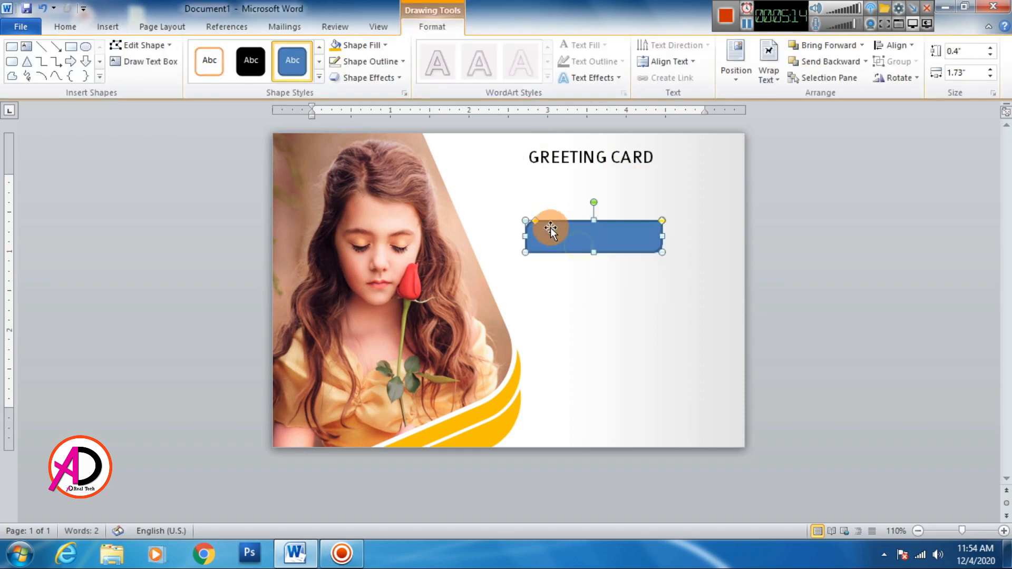
drag(536, 220, 575, 161)
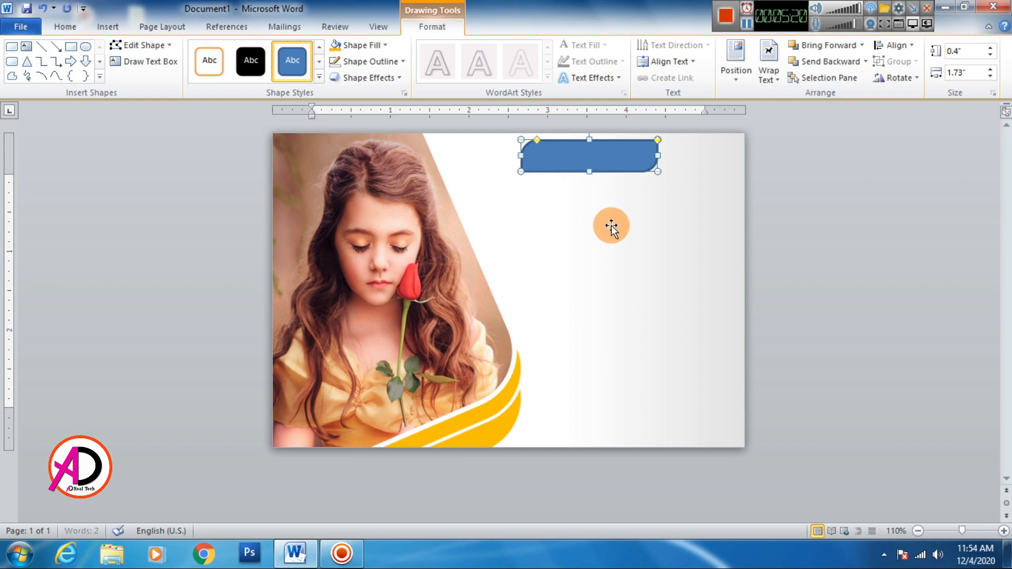
Step: Fill the blue rectangle over the heading with dark aqua and remove its outline
click(376, 47)
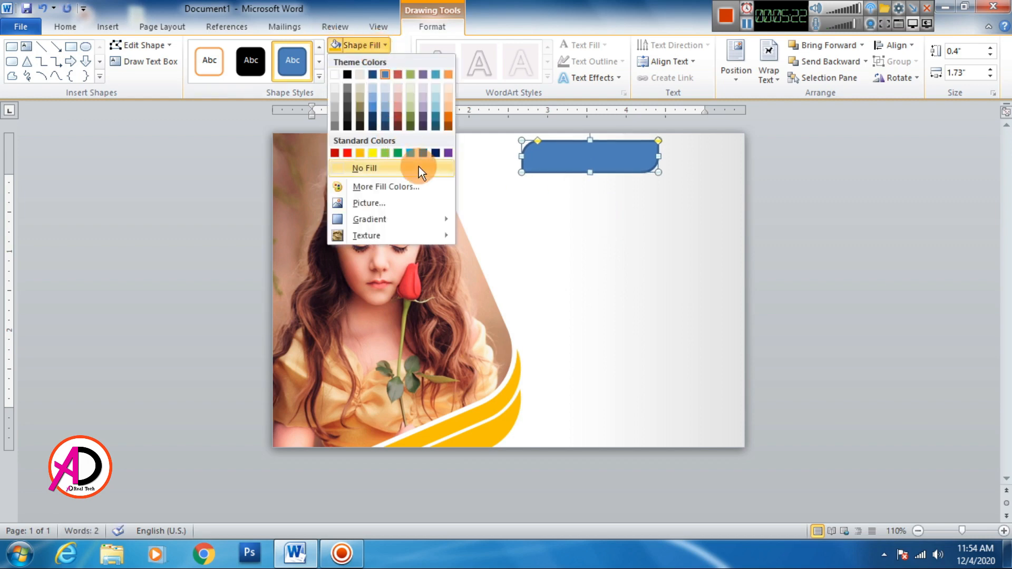
click(438, 118)
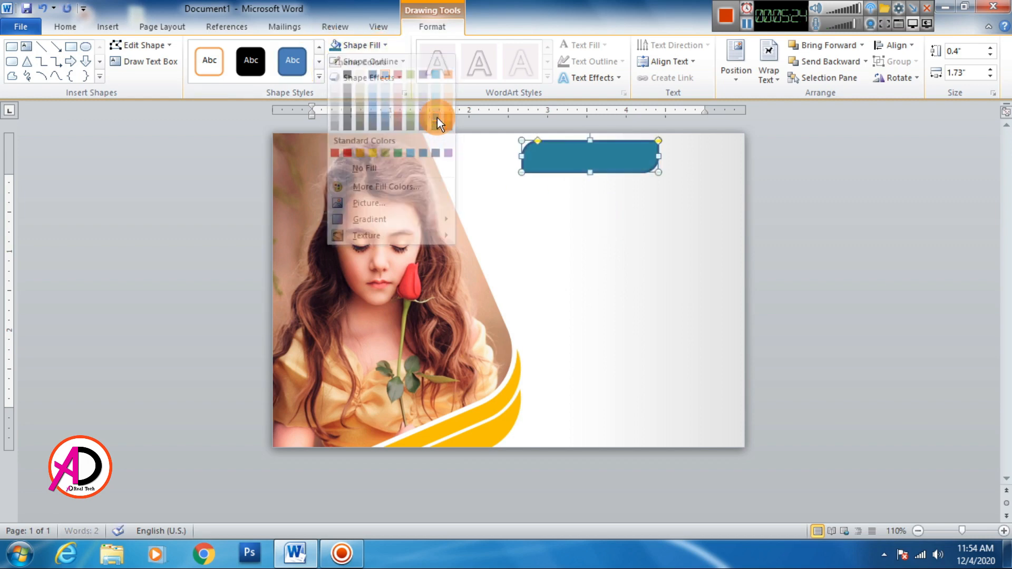
click(393, 62)
click(386, 179)
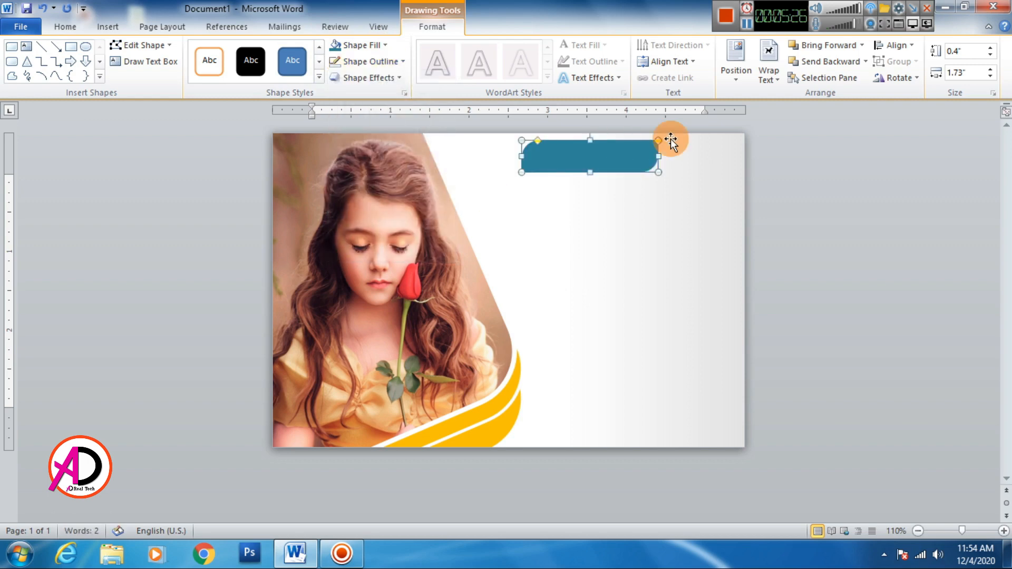
Step: Send the dark aqua shape behind the GREETING CARD heading and color the heading text white
click(828, 62)
click(575, 155)
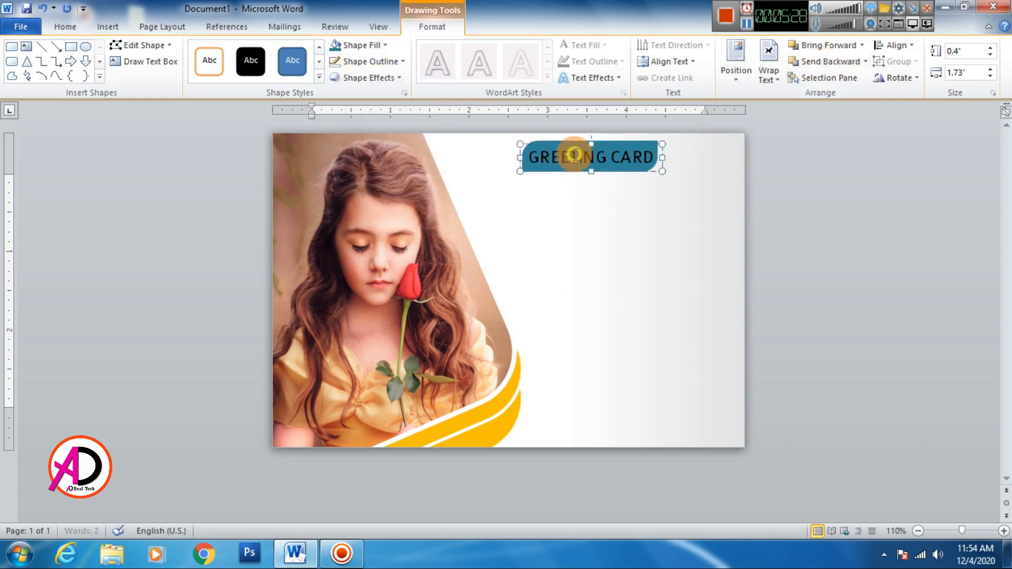
triple_click(574, 154)
click(583, 46)
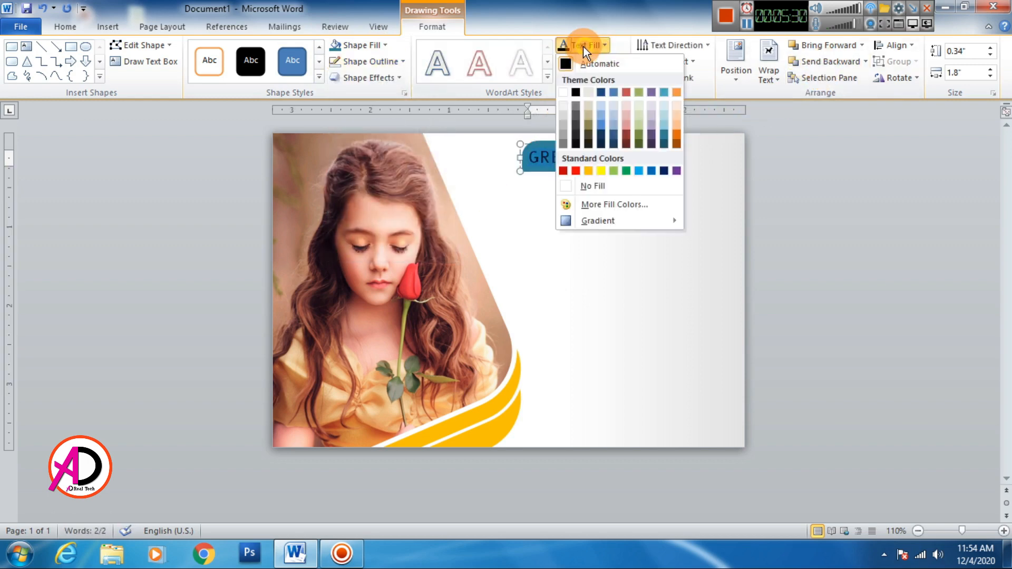
click(562, 93)
click(617, 208)
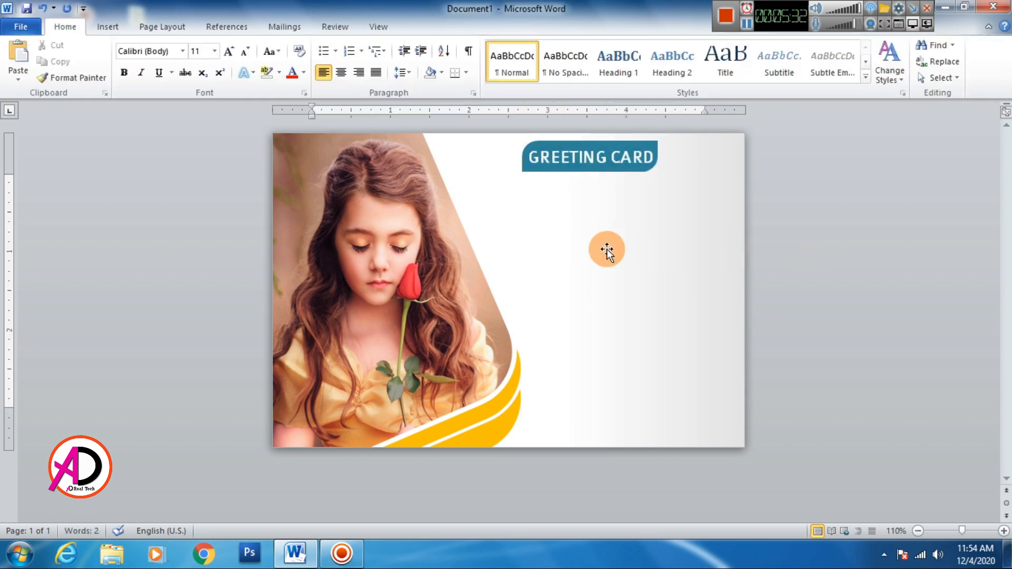
Step: Trim the dark aqua banner's height from its upper edge and nudge it slightly to center it behind the heading
scroll(607, 249, up, 4)
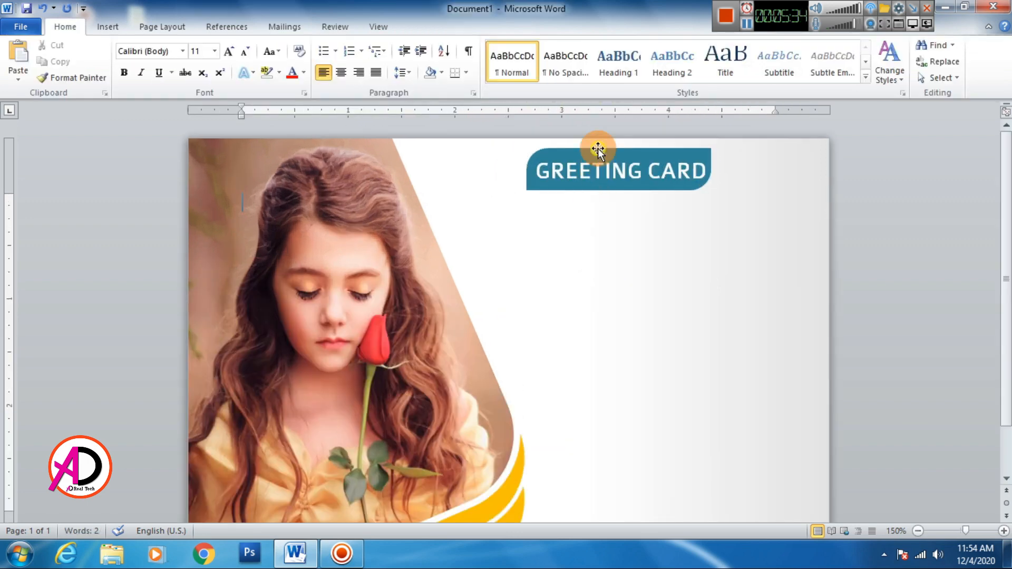
click(598, 150)
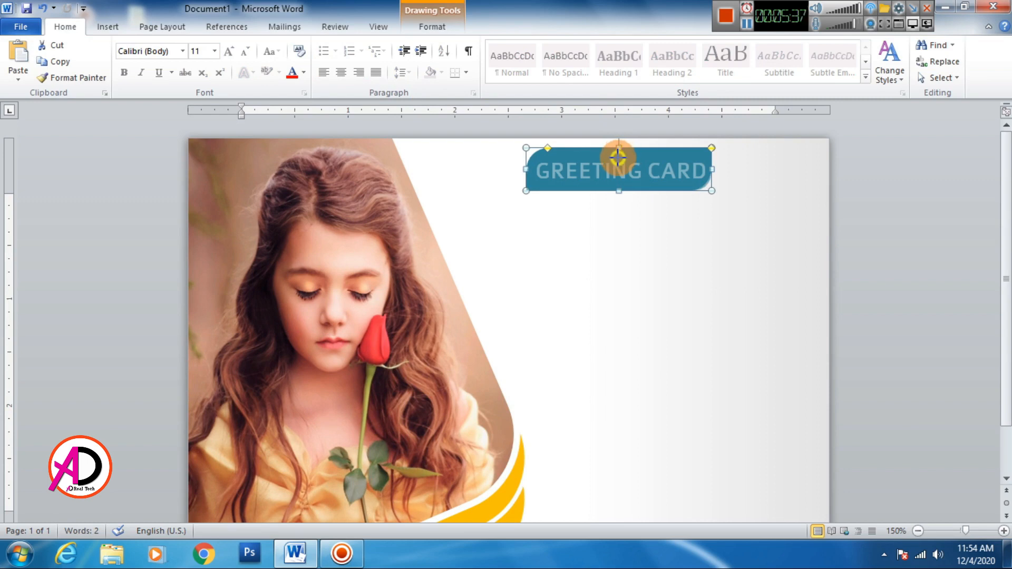
drag(618, 157, 619, 160)
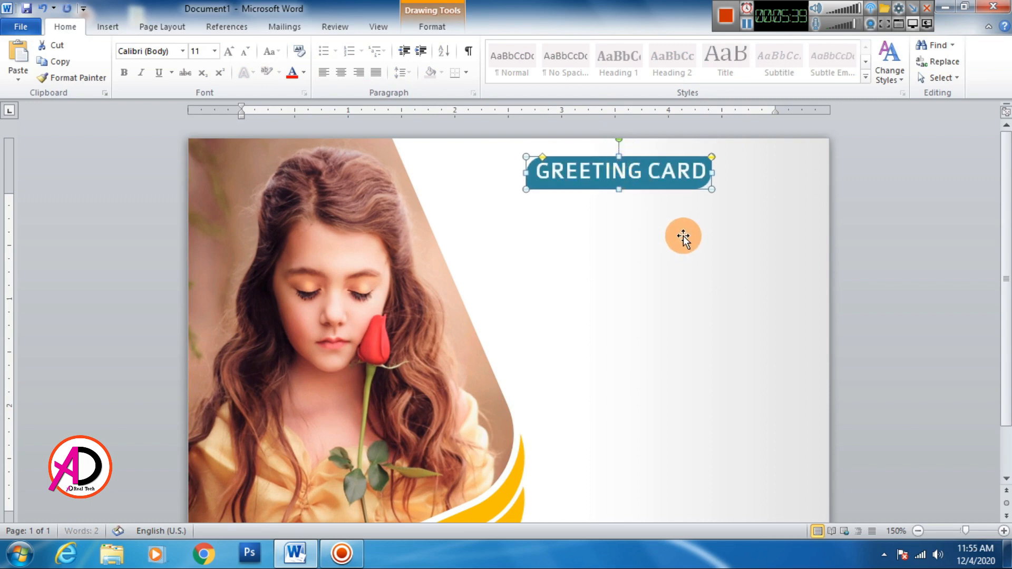
key(ctrl+Up)
key(ctrl+Up)
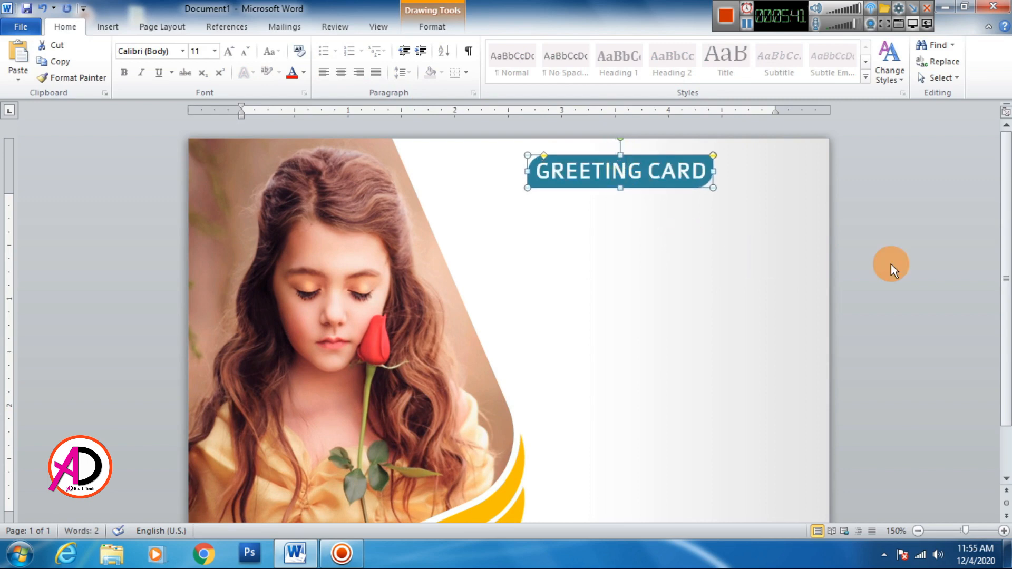
click(896, 265)
ctrl+scroll(694, 290, down, 2)
ctrl+scroll(580, 322, down, 3)
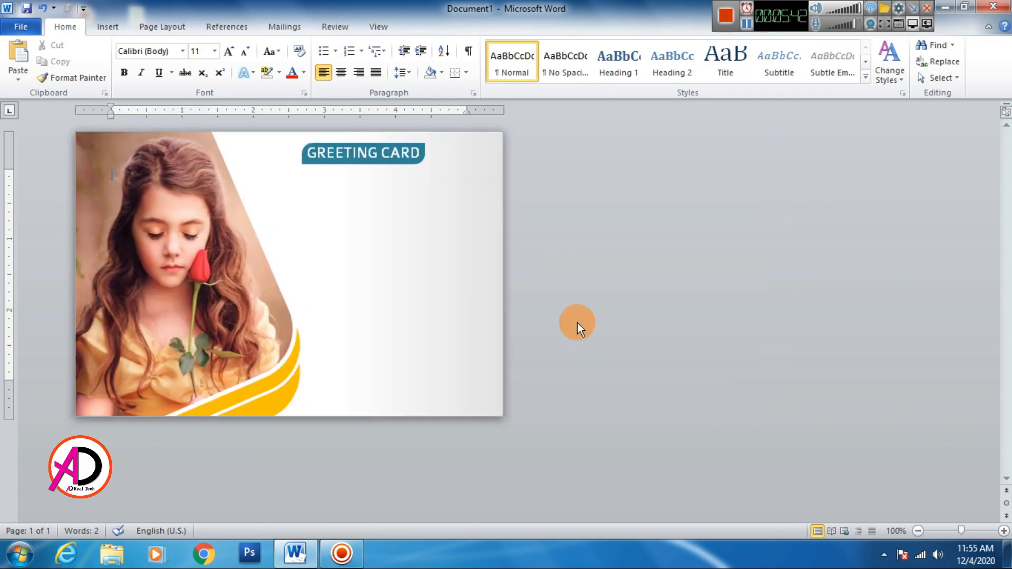
ctrl+scroll(522, 341, up, 2)
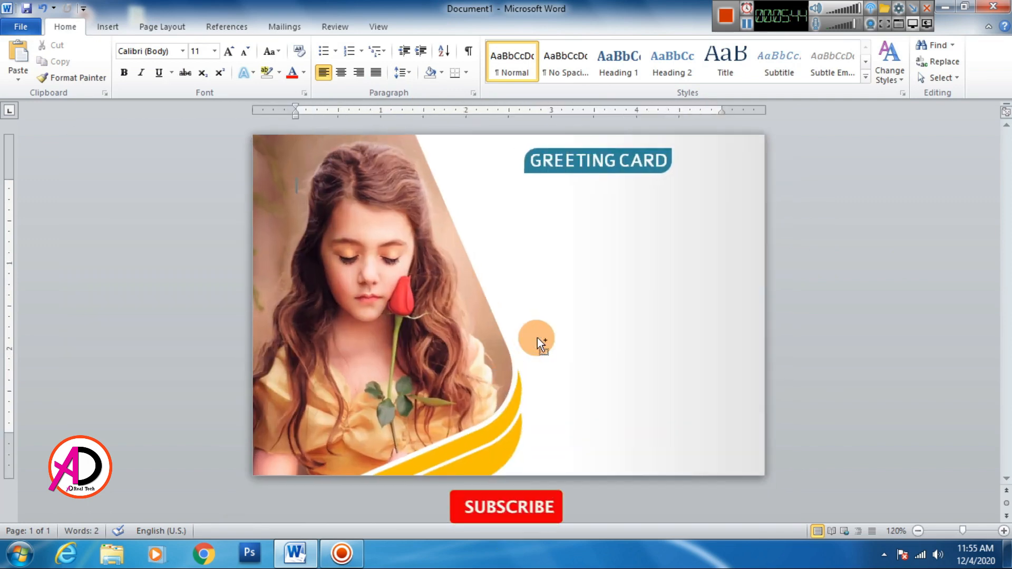
ctrl+scroll(537, 331, up, 1)
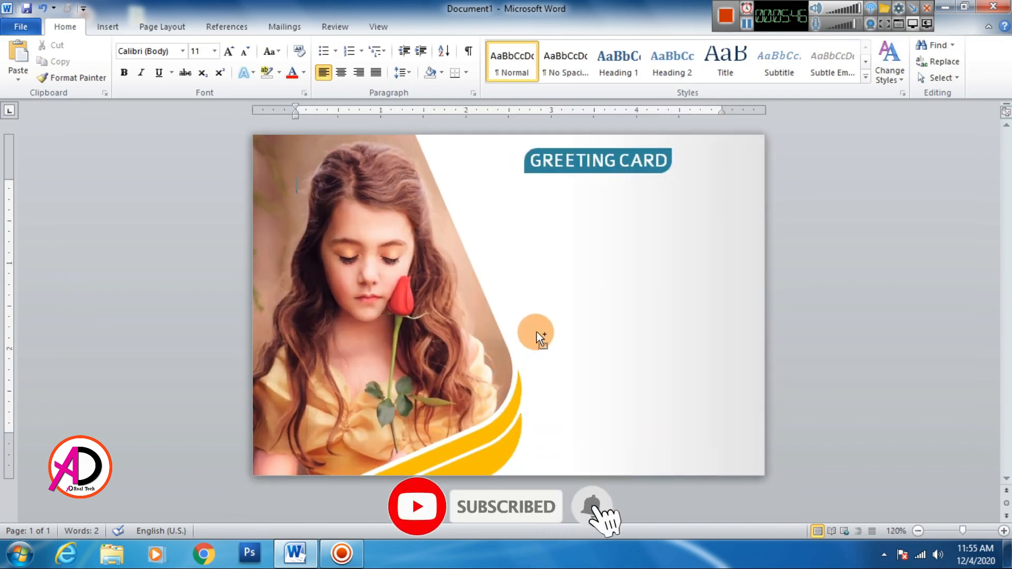
ctrl+scroll(523, 327, down, 1)
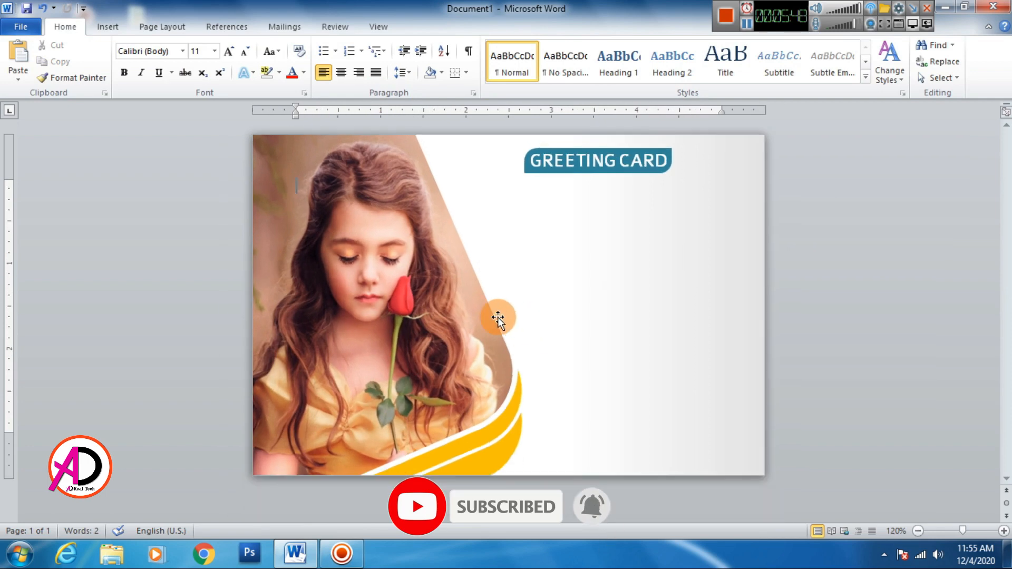
click(111, 28)
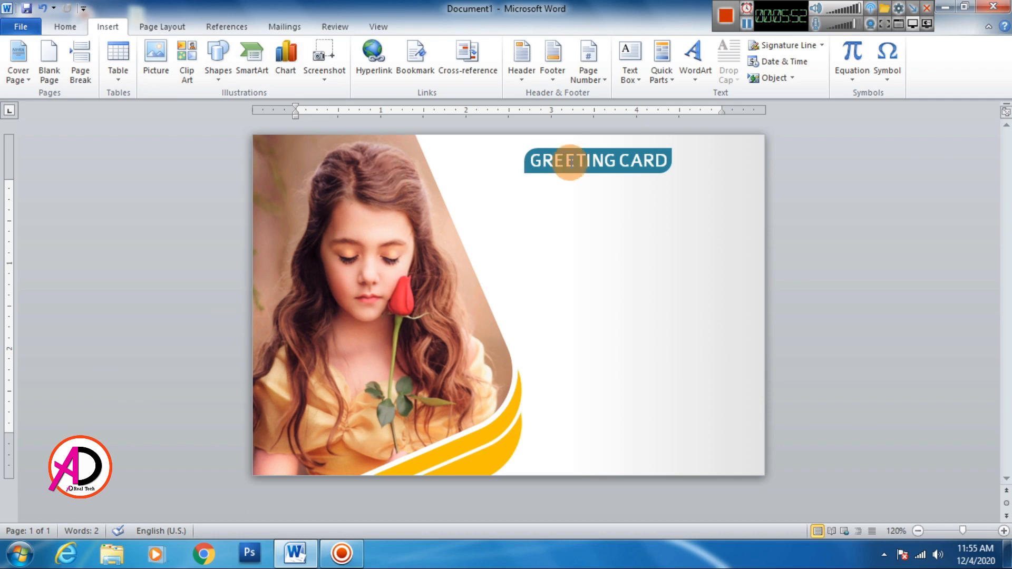
Step: Duplicate the GREETING CARD heading text box, place the copy below the banner and color its text red
click(556, 161)
click(563, 176)
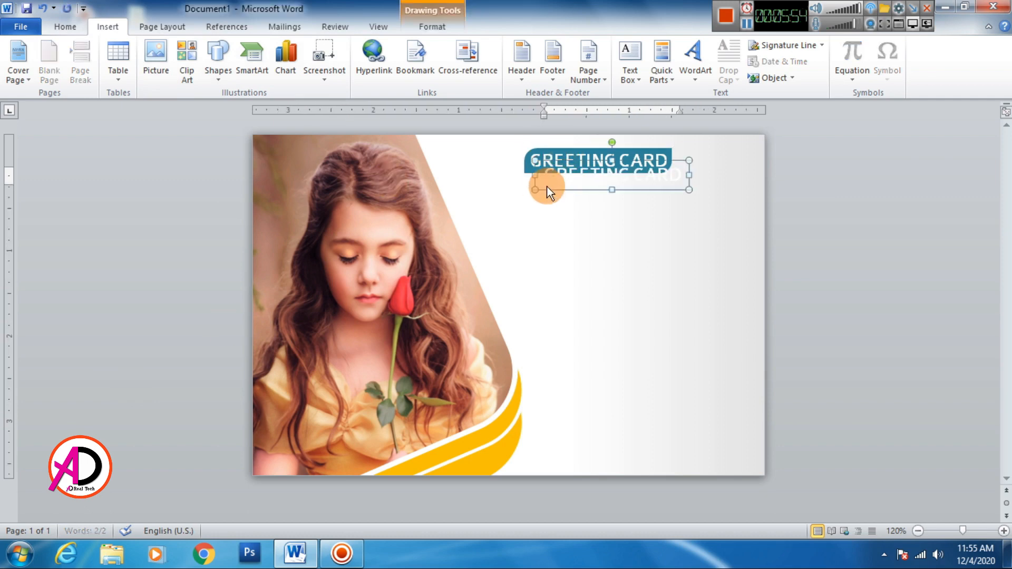
ctrl+drag(562, 180, 577, 253)
click(64, 28)
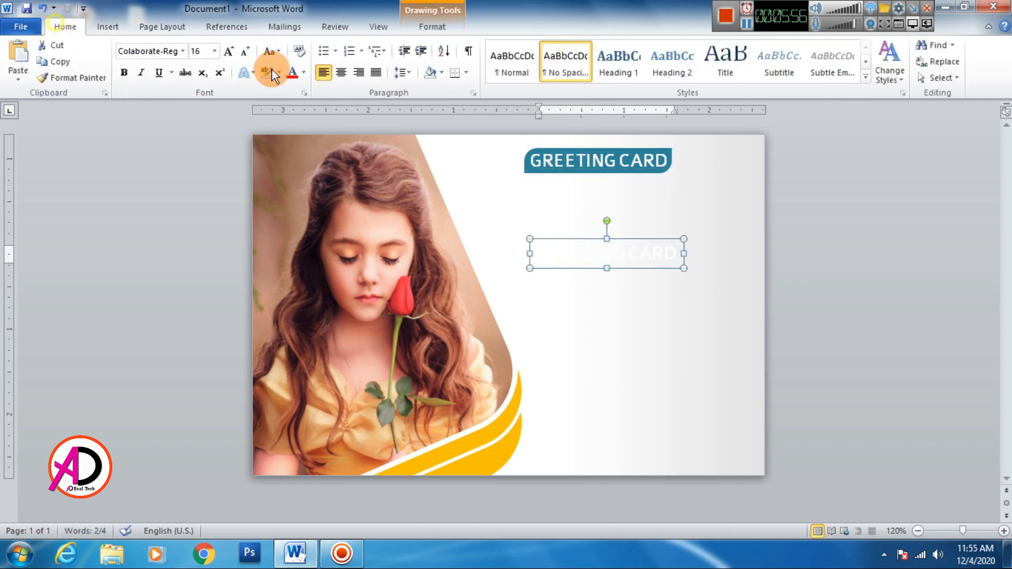
click(295, 74)
Step: Replace the red copy's heading text with the child's full name in capitalized lowercase letters
click(577, 259)
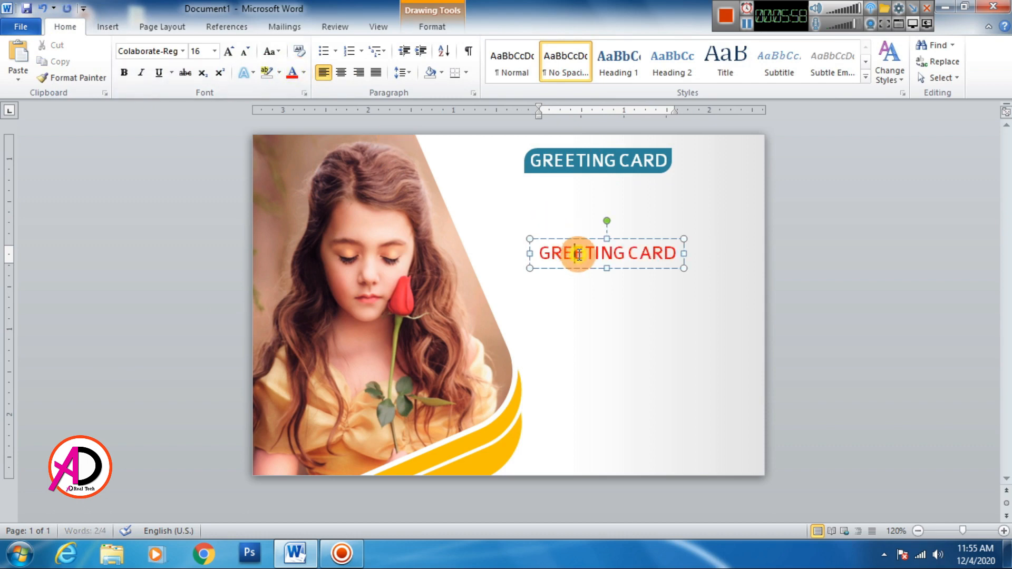
triple_click(597, 264)
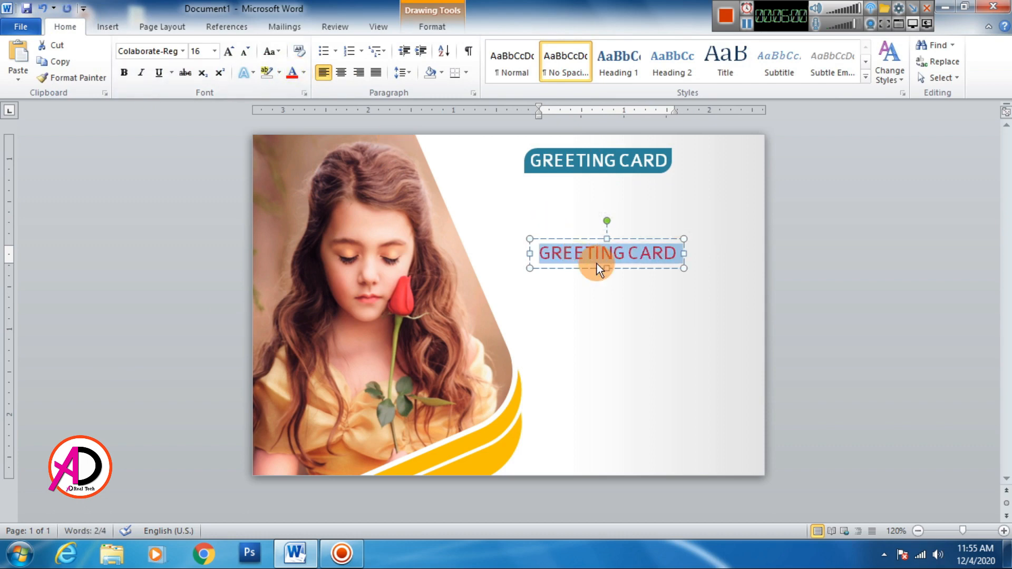
text(MA)
key(BackSpace)
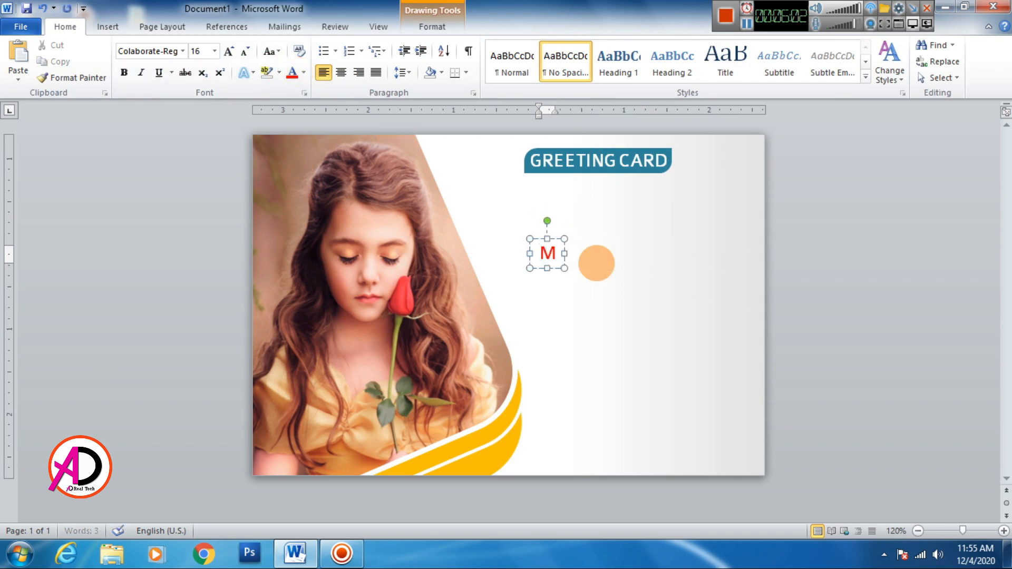
text(ar)
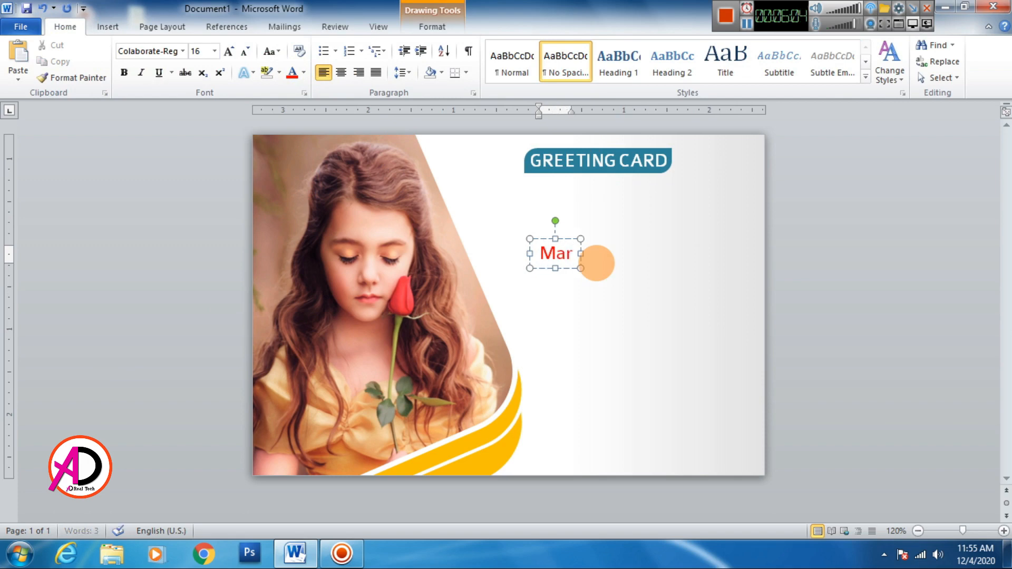
text(ry Sm)
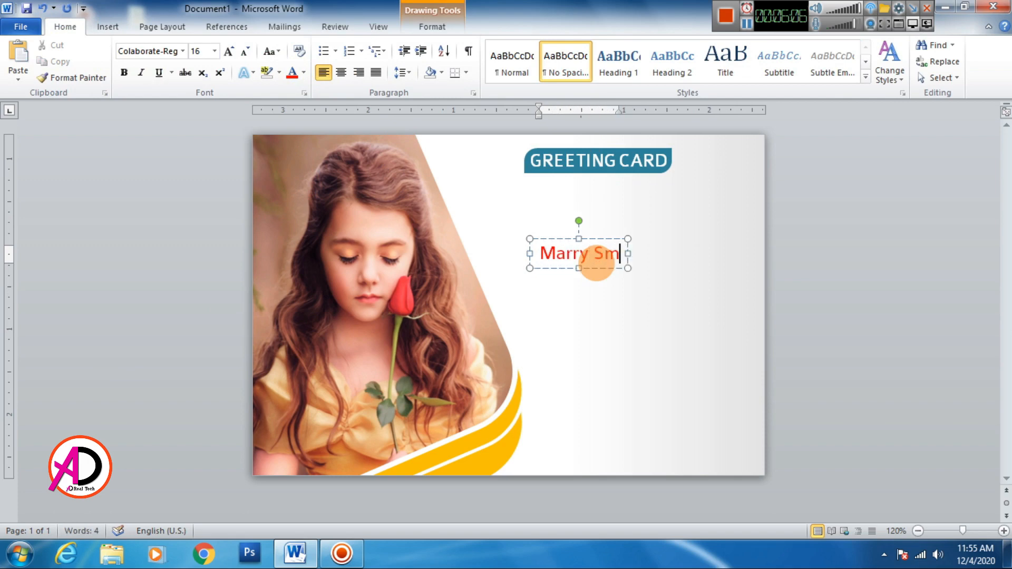
text(ith)
Step: Set the font of the red name text to AlphaRuler
triple_click(587, 264)
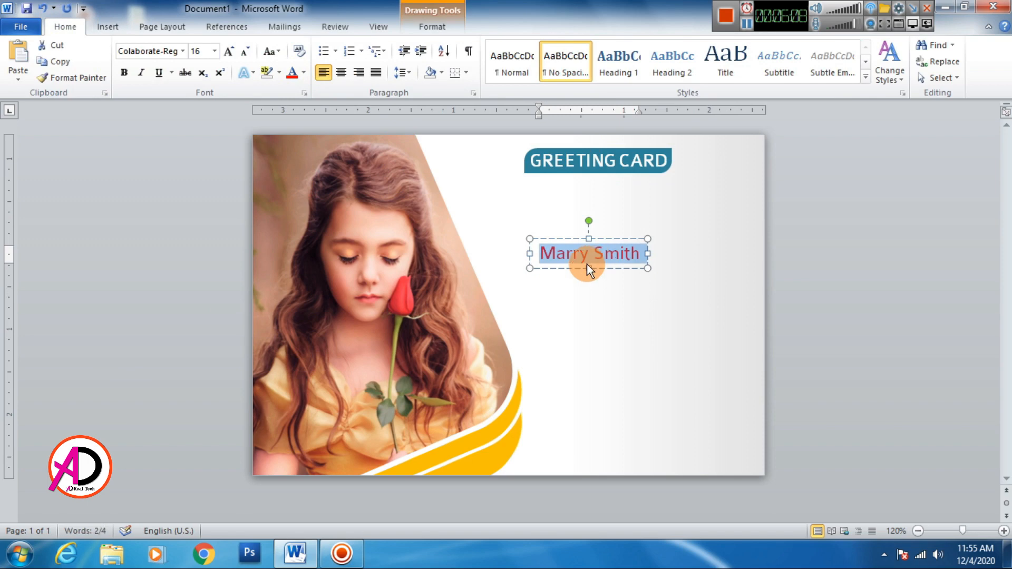
click(184, 52)
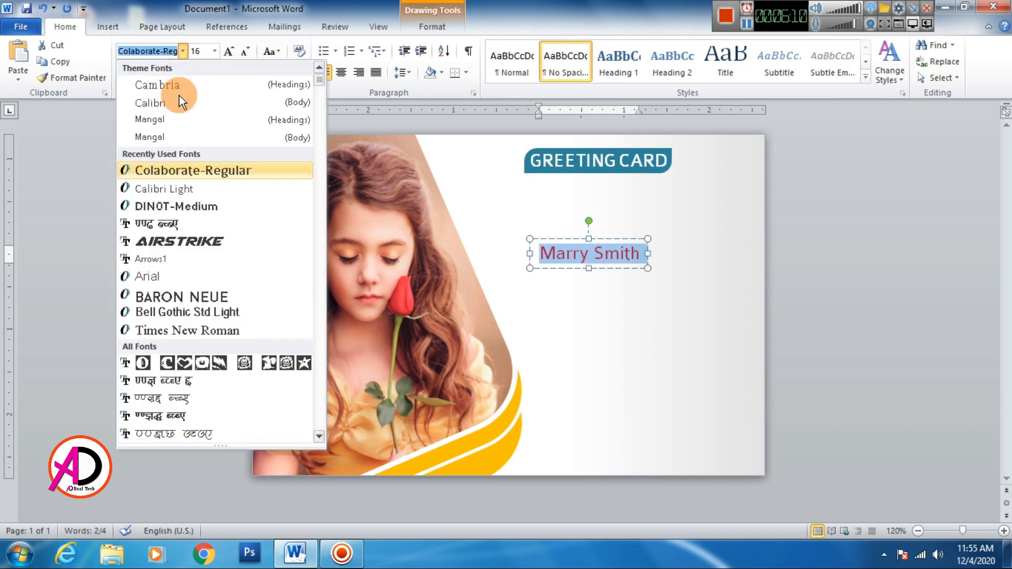
scroll(201, 319, down, 15)
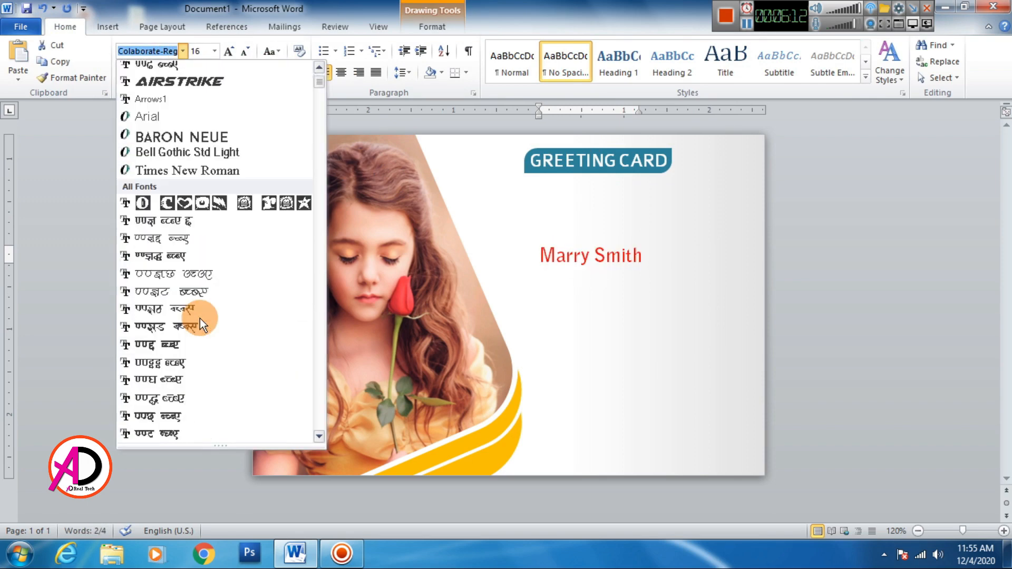
scroll(199, 323, down, 3)
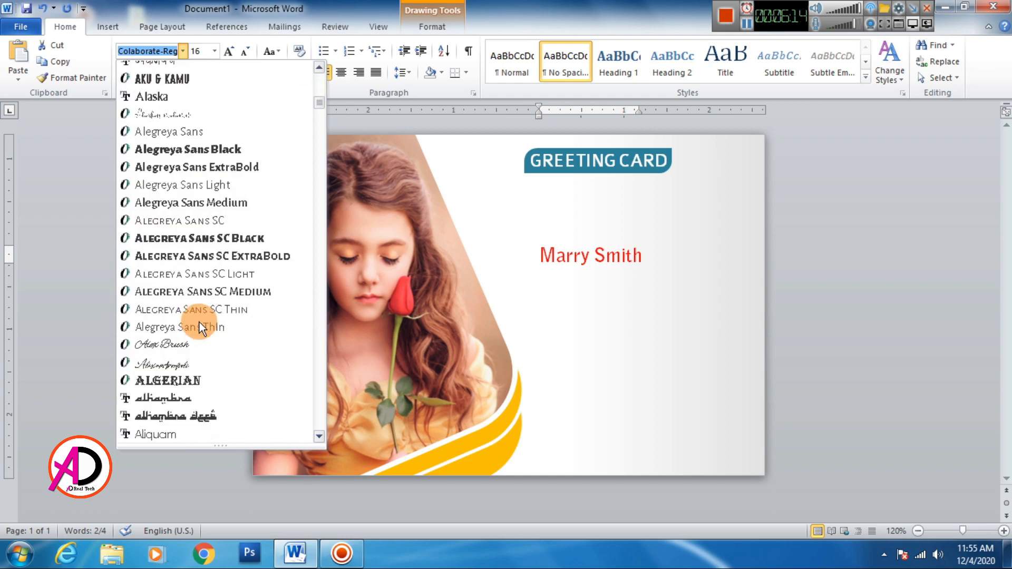
scroll(196, 330, down, 3)
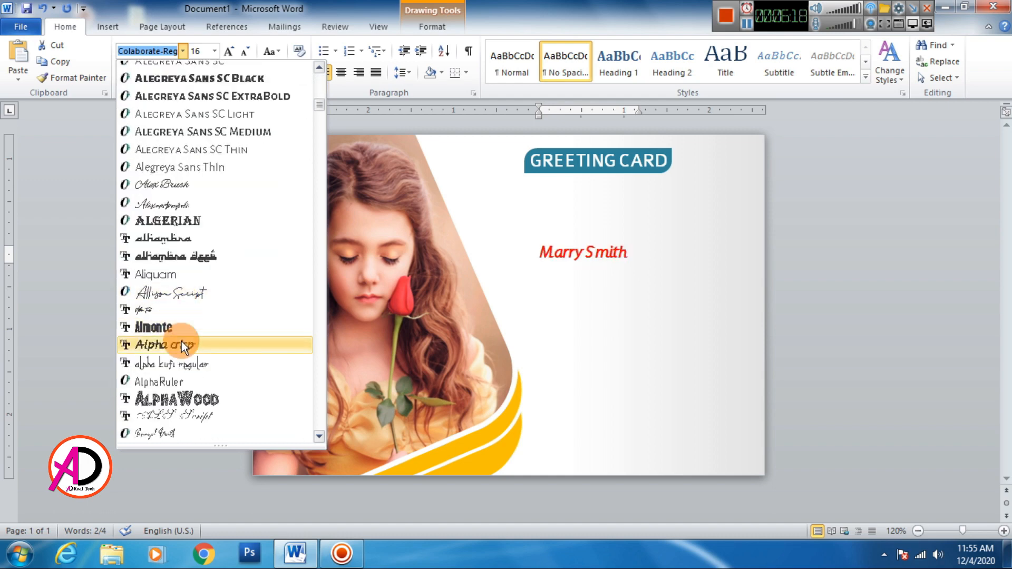
scroll(182, 341, down, 1)
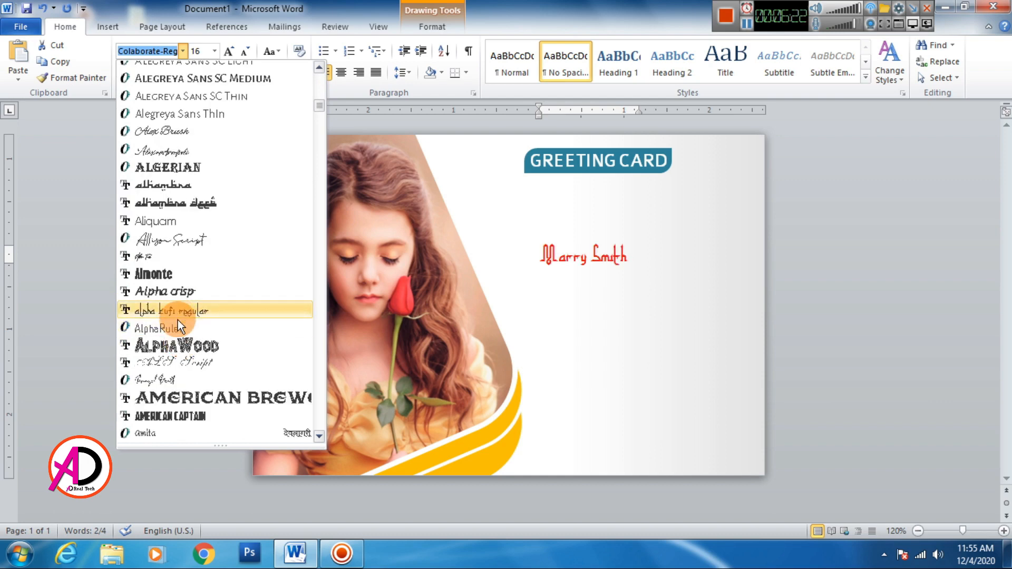
scroll(178, 328, down, 2)
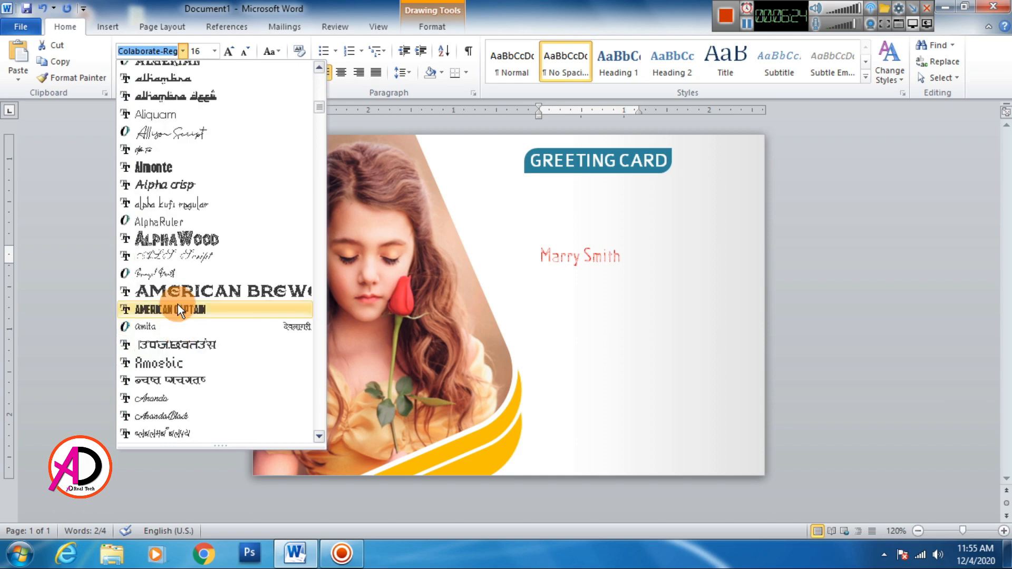
click(173, 222)
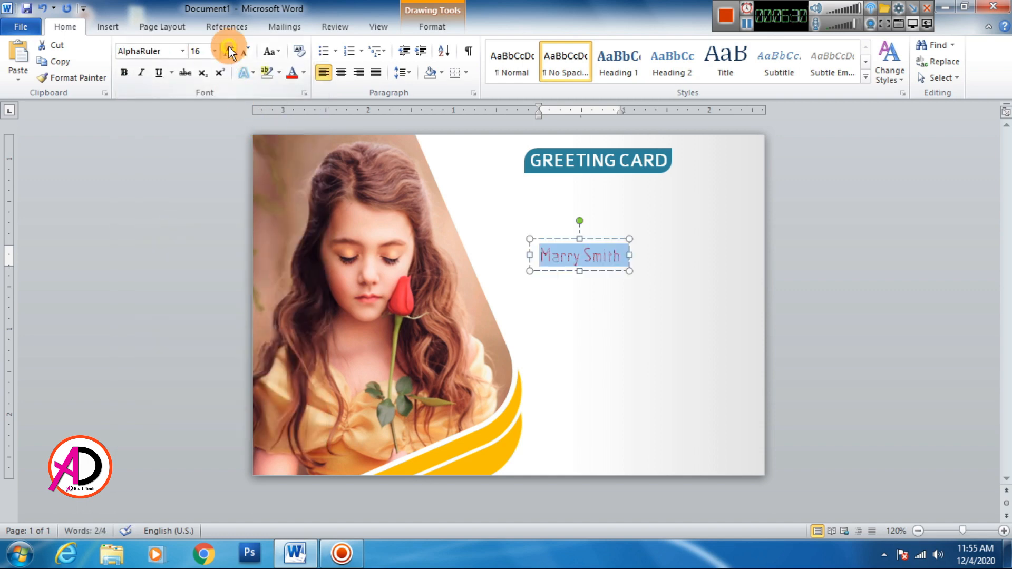
Step: Enlarge the red name text to 24 pt and move its text box up to just beneath the GREETING CARD banner
click(229, 49)
click(229, 48)
click(229, 48)
click(229, 49)
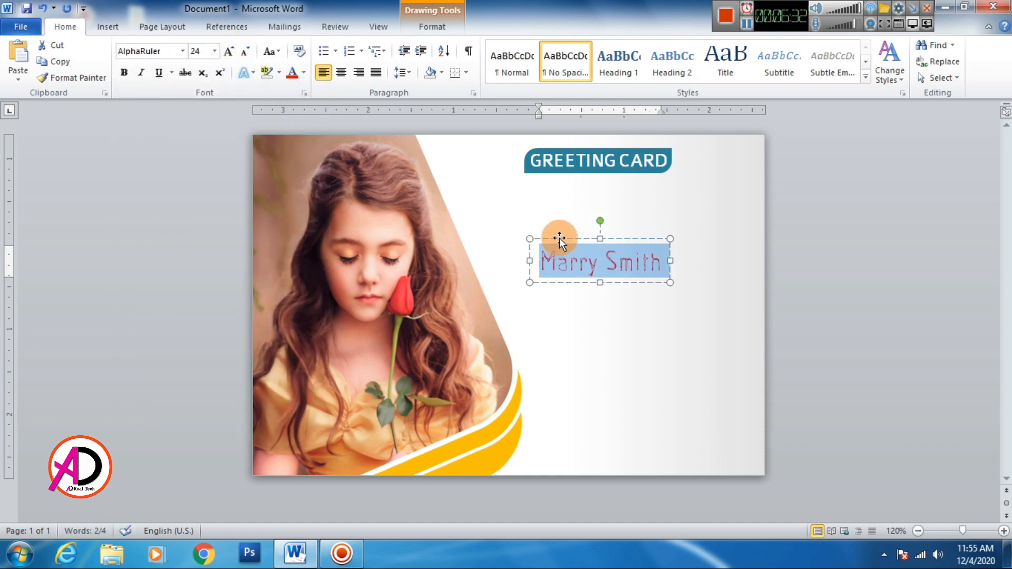
drag(559, 239, 553, 182)
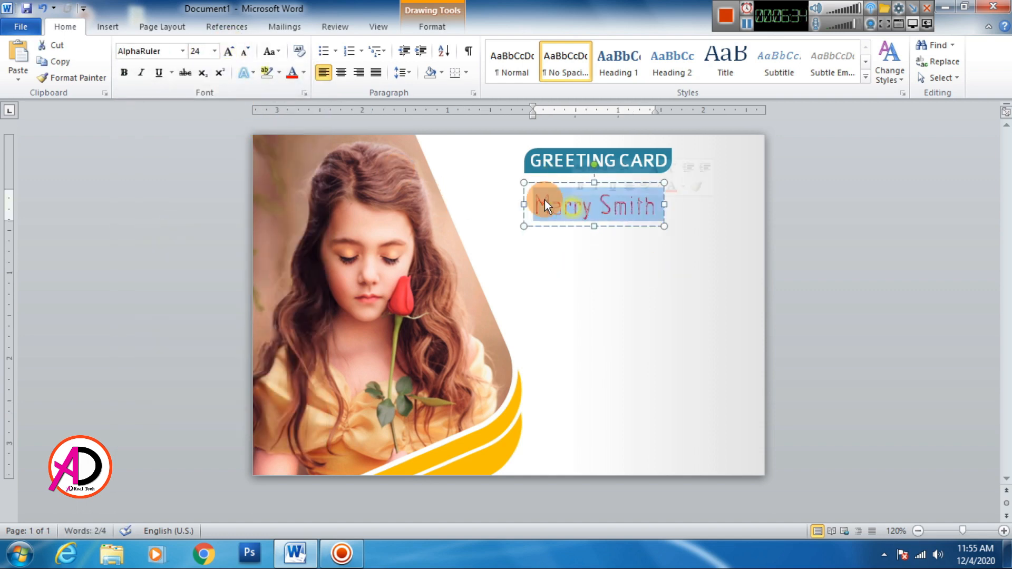
Step: Set the font of the red name text to the decorative Ananda Neptouch
click(182, 53)
scroll(188, 317, down, 8)
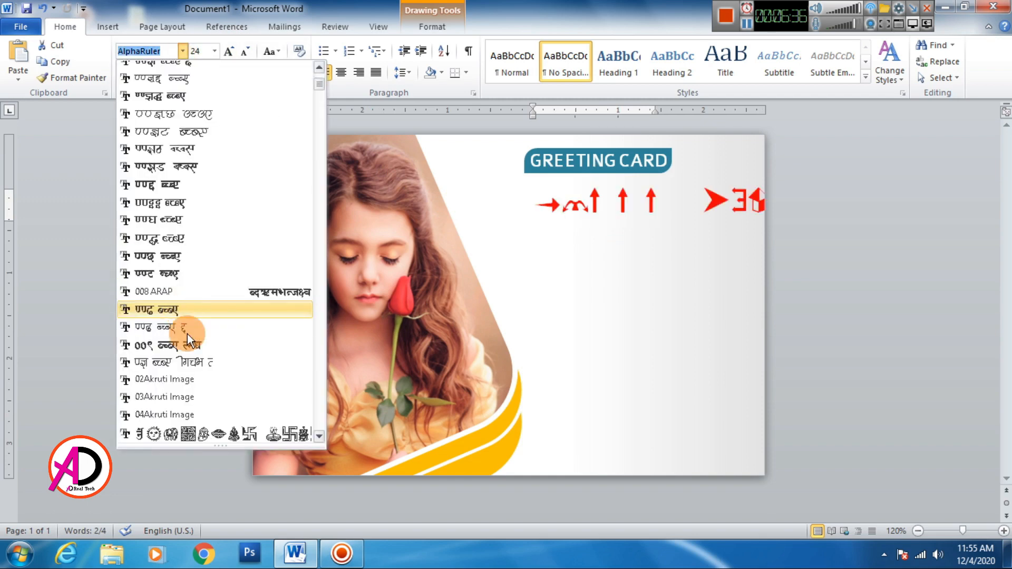
scroll(189, 338, down, 10)
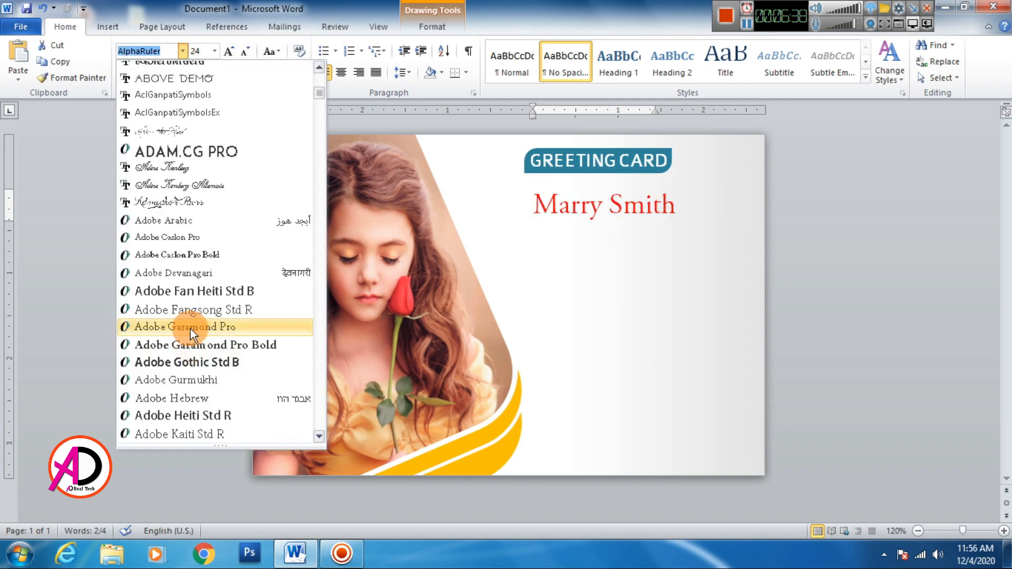
scroll(190, 329, down, 15)
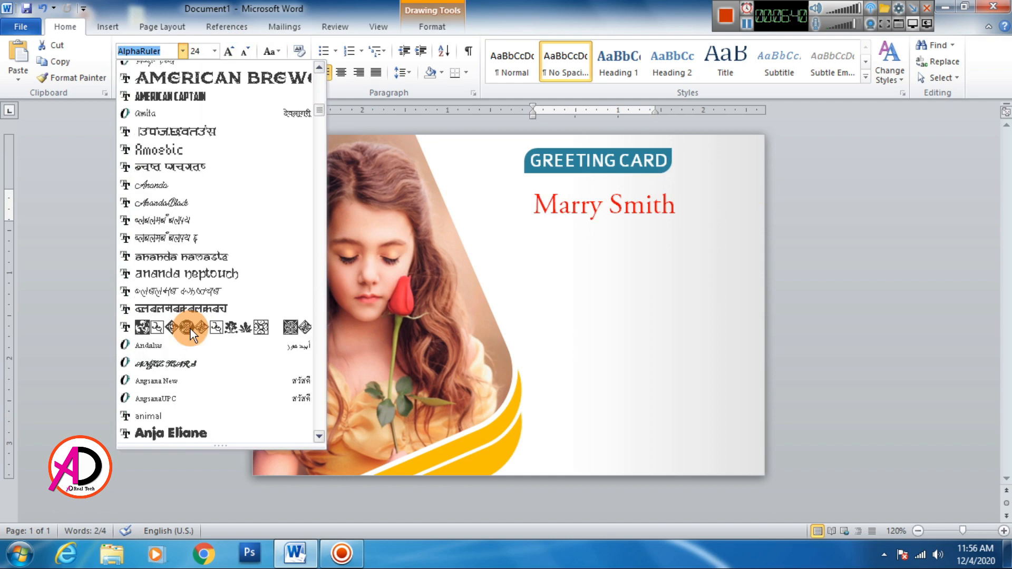
scroll(185, 302, down, 1)
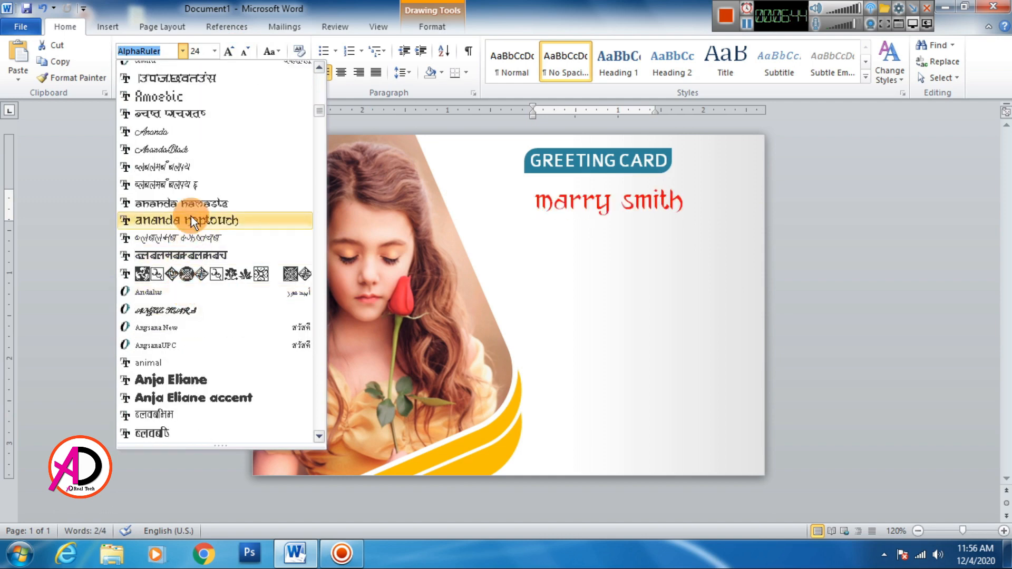
click(191, 221)
click(539, 204)
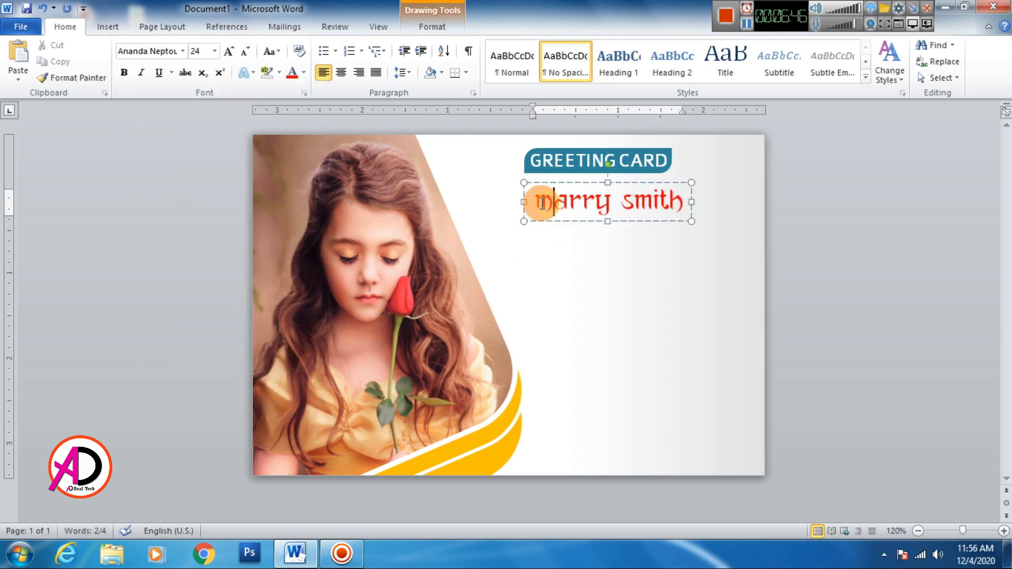
drag(539, 204, 552, 204)
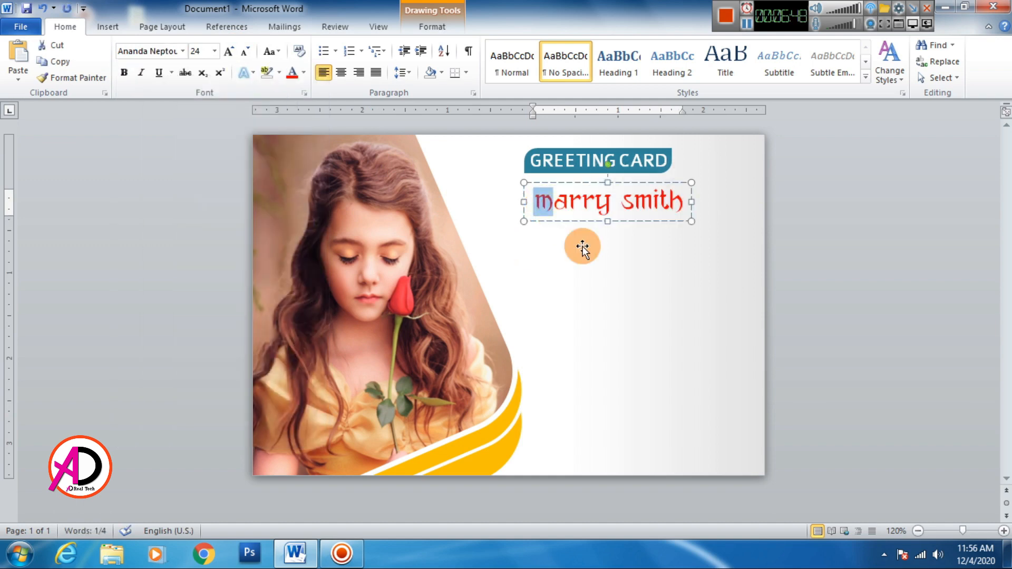
key(Right)
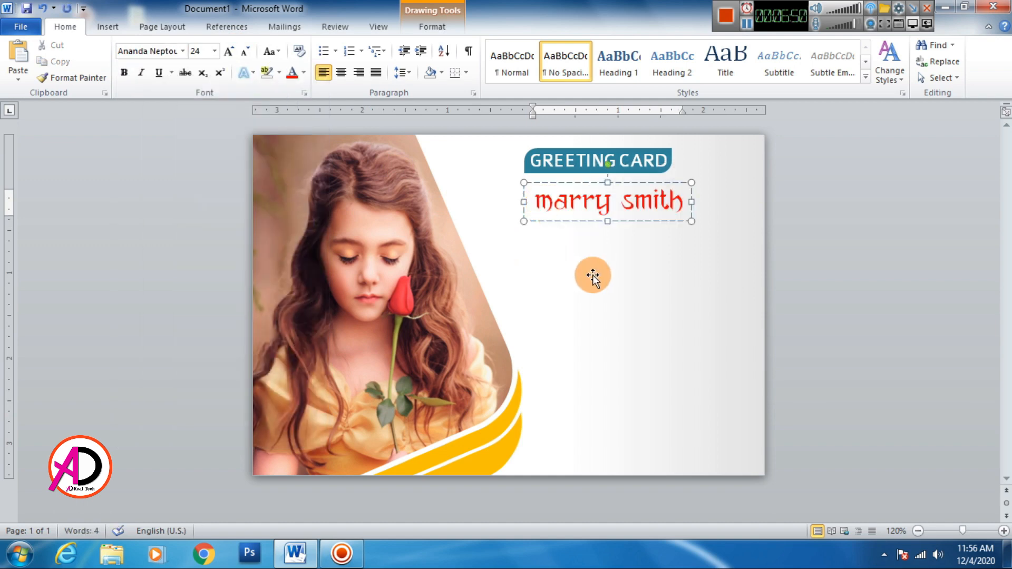
Step: Move the red name lower to leave a gap below the banner, make it bold and align it with the banner's left edge
drag(627, 222, 626, 256)
click(125, 73)
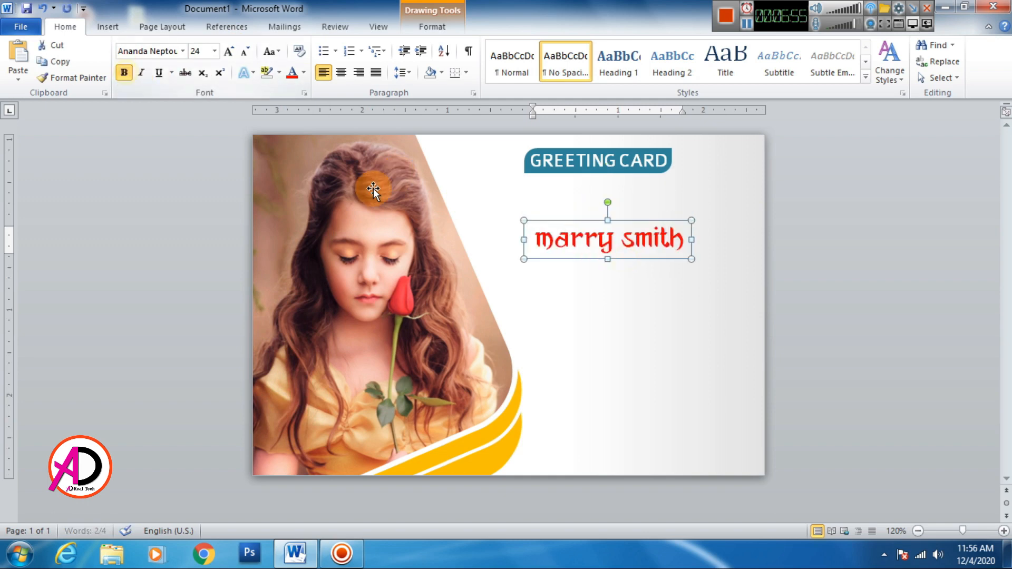
mouse_move(592, 221)
mouse_down()
mouse_move(583, 207)
mouse_move(583, 219)
mouse_up()
click(659, 311)
Step: Insert the balloons picture from the Birthday tools folder in front of text and shrink it to about 0.81" high by 0.51" wide
click(109, 29)
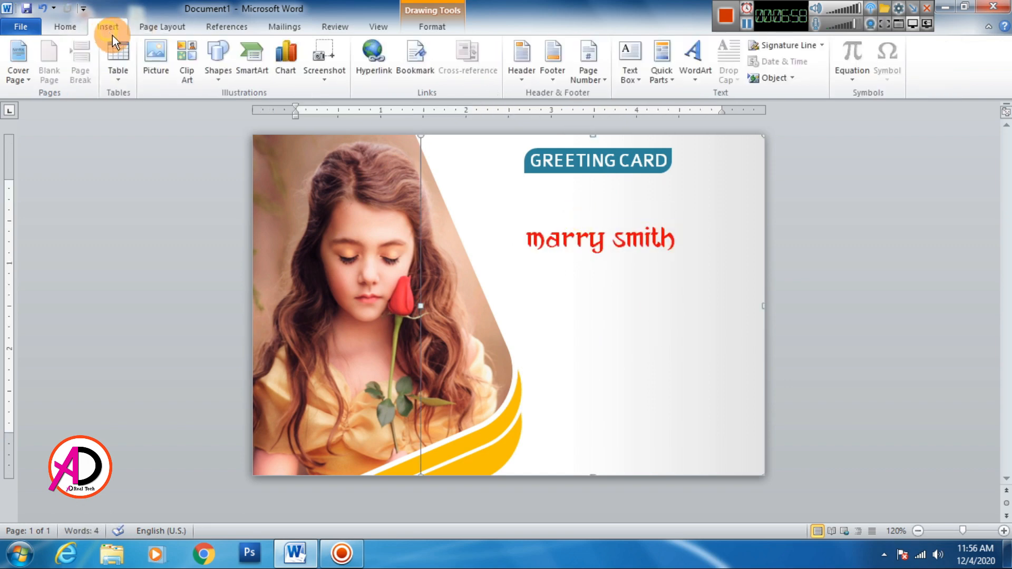
click(162, 65)
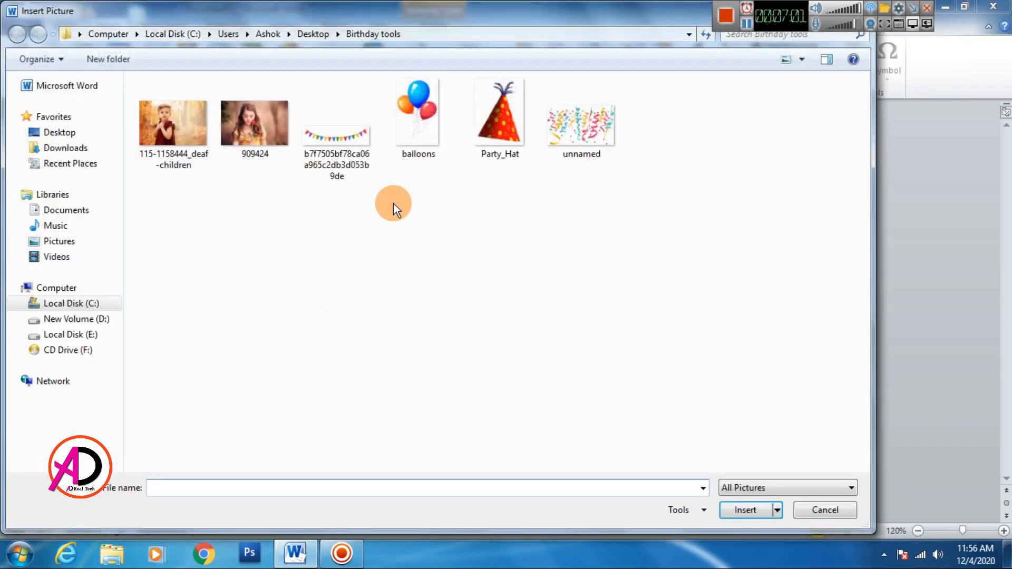
click(419, 119)
click(748, 508)
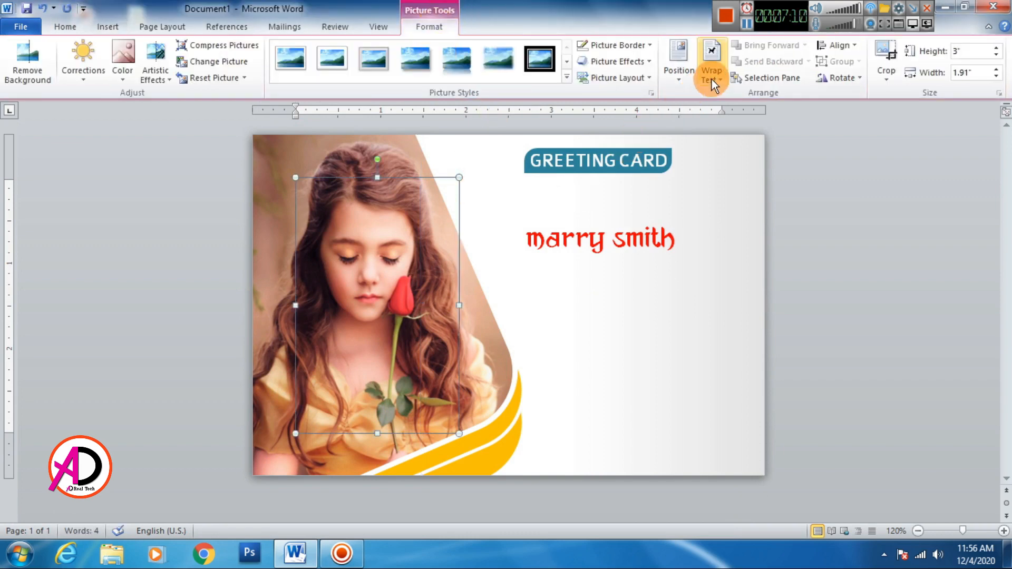
click(713, 81)
click(751, 207)
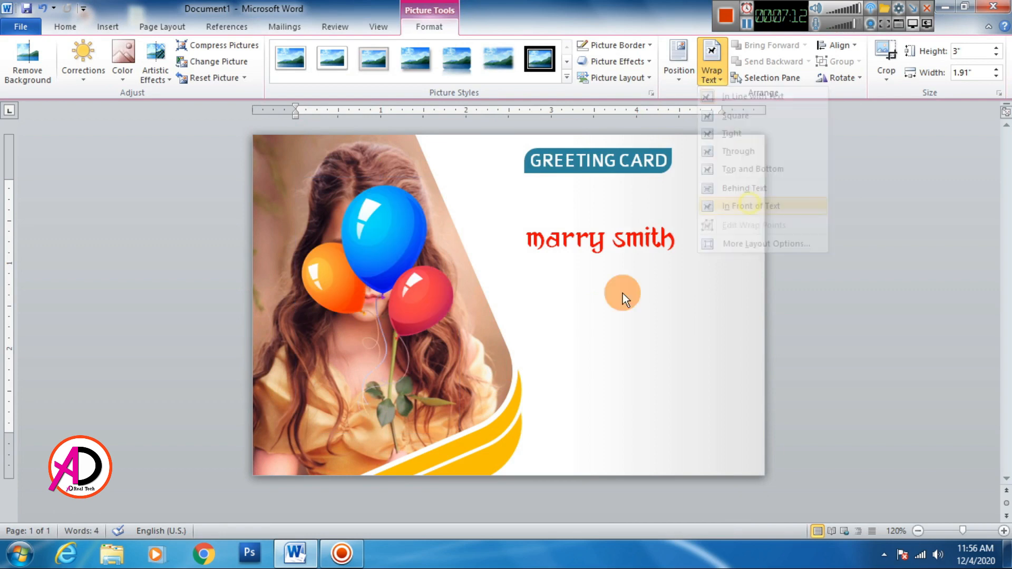
drag(459, 431, 339, 246)
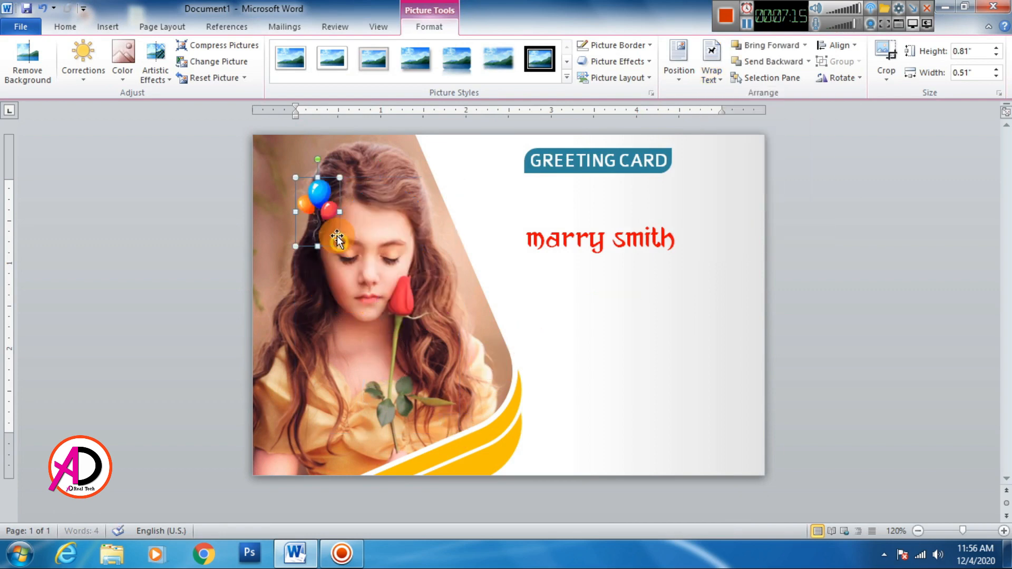
Step: Place the balloons between the GREETING CARD banner and the red name, enlarged to about 1.11" by 0.7", and lower the name slightly
drag(318, 201, 631, 270)
click(549, 249)
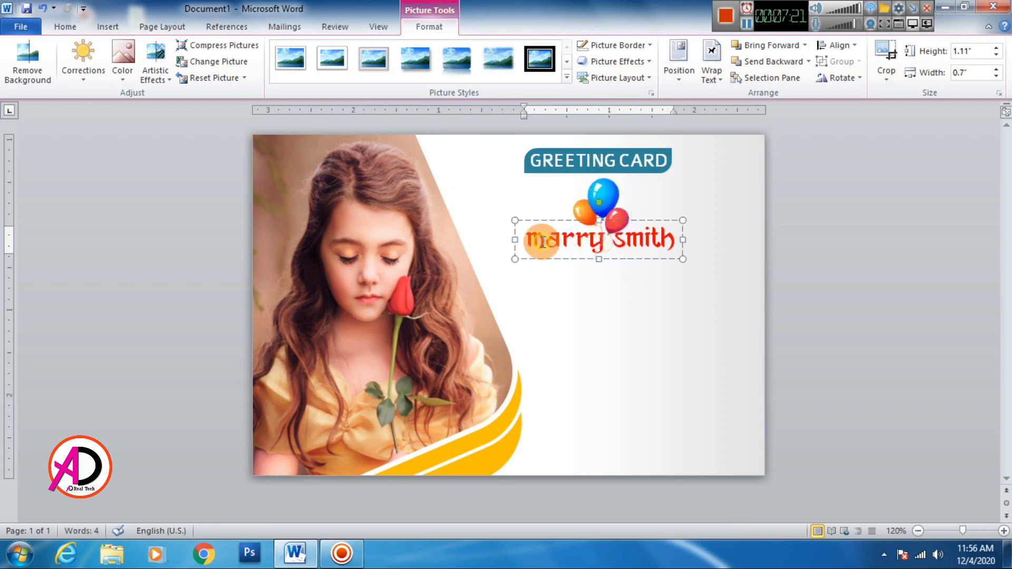
drag(546, 260, 550, 274)
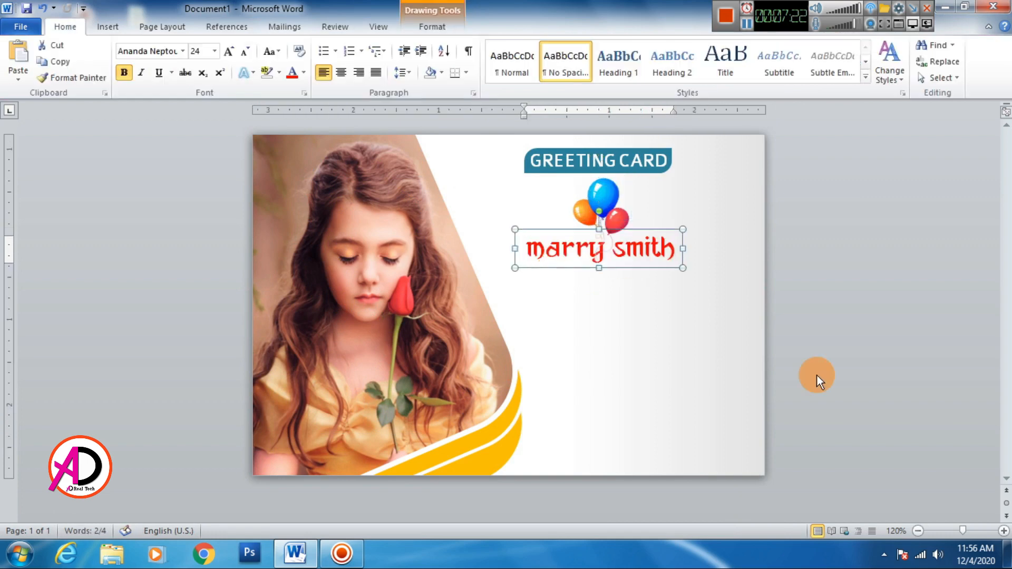
click(668, 290)
click(607, 216)
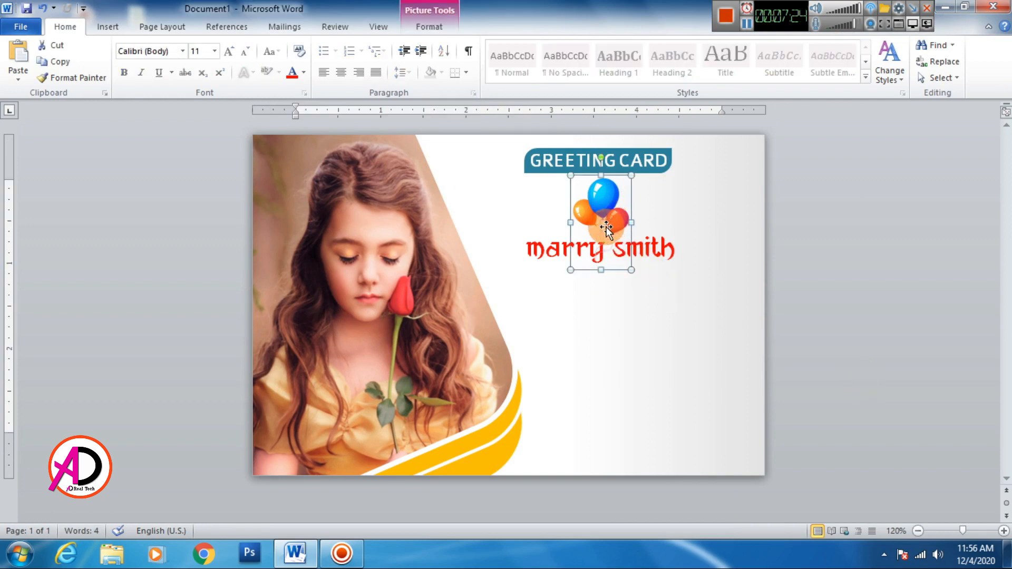
drag(607, 228, 641, 259)
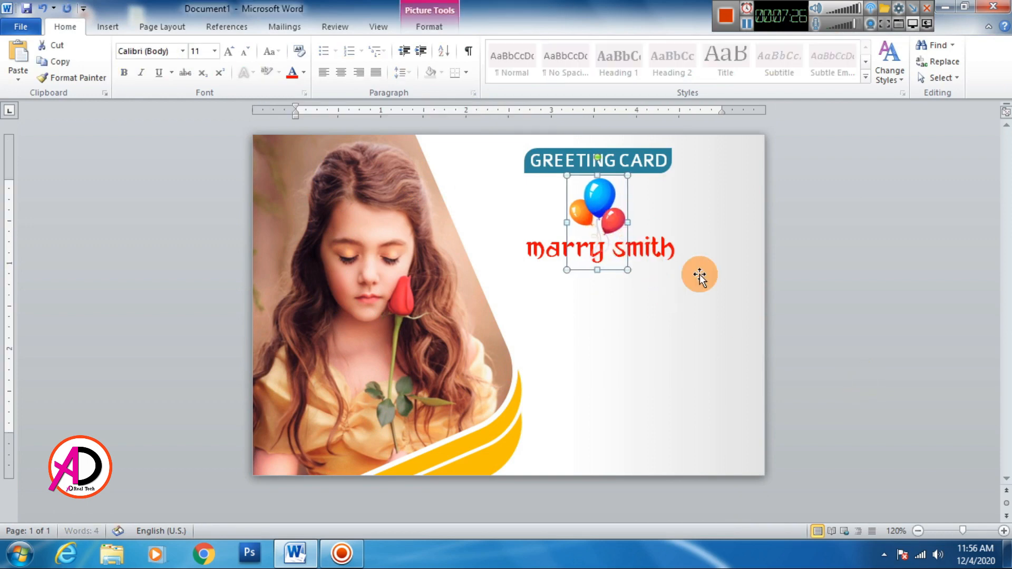
click(837, 330)
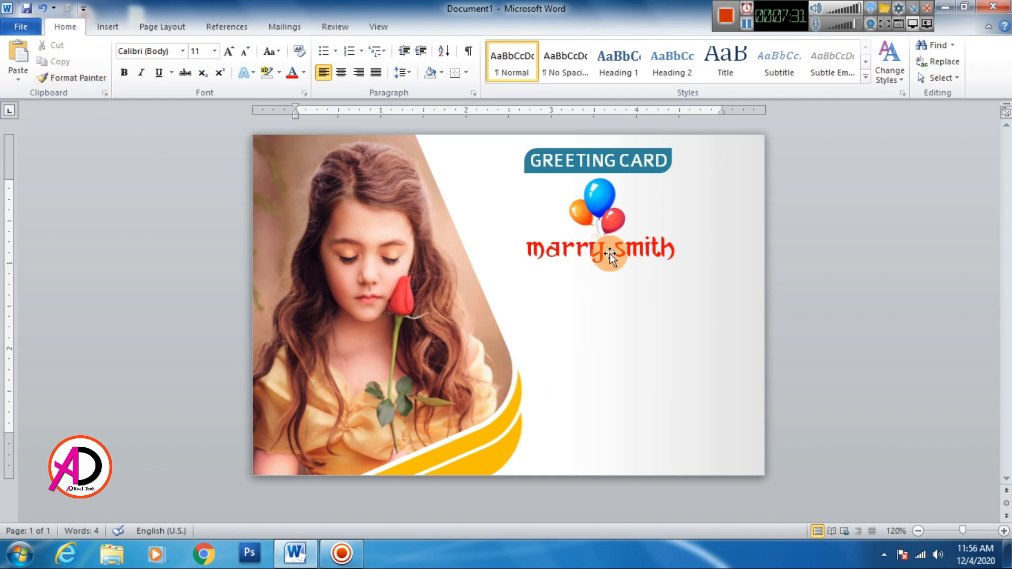
Step: Duplicate the red name text box, place the copy below the original, and replace its text with Happy
click(548, 261)
key(ctrl+c)
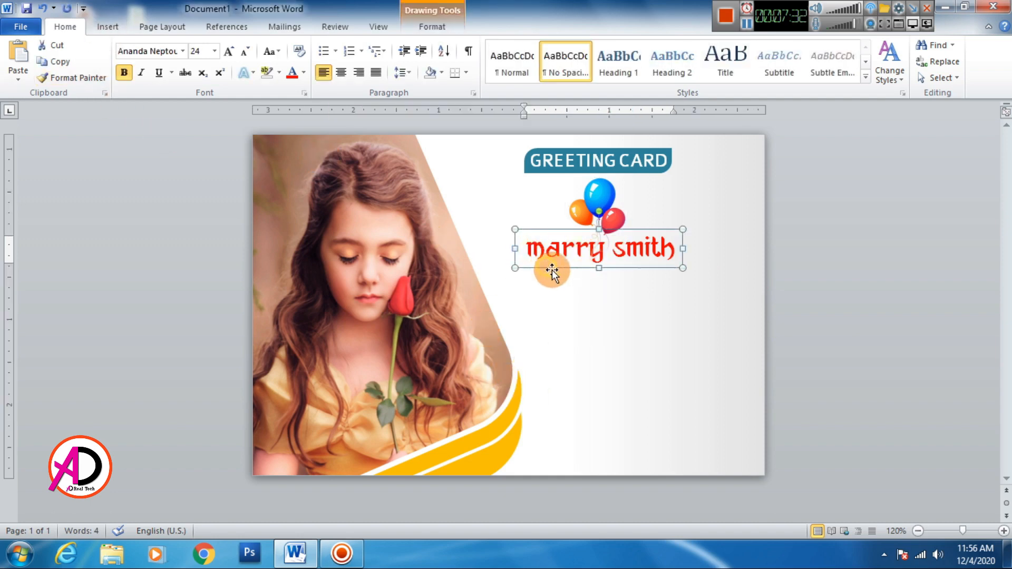
key(ctrl+v)
drag(572, 285, 576, 337)
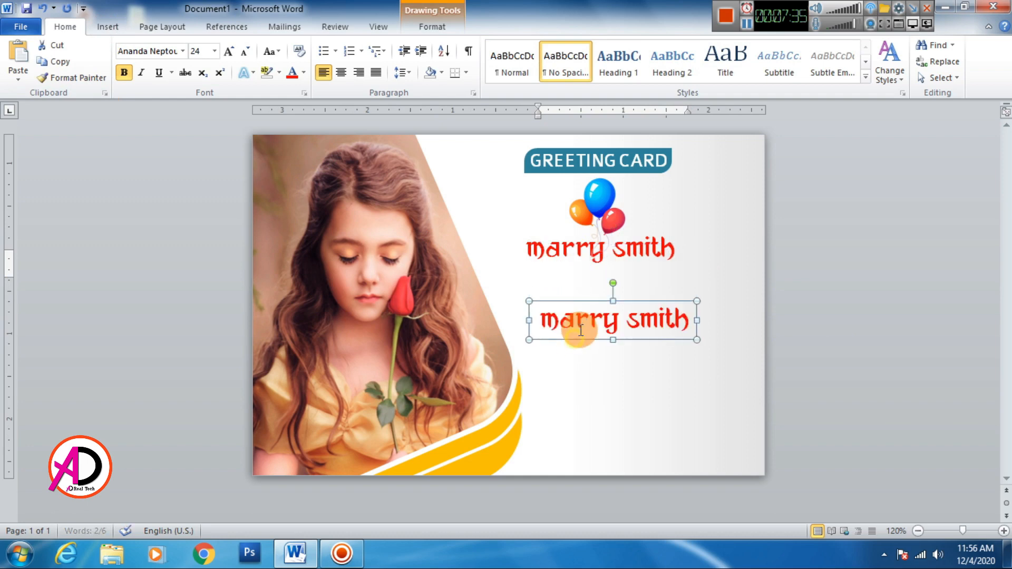
triple_click(583, 324)
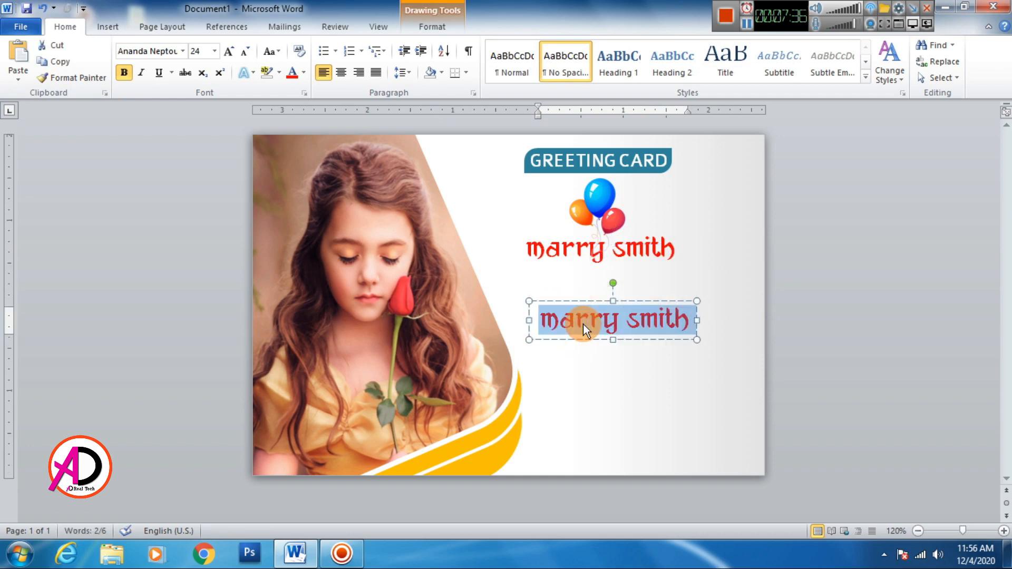
text(ha)
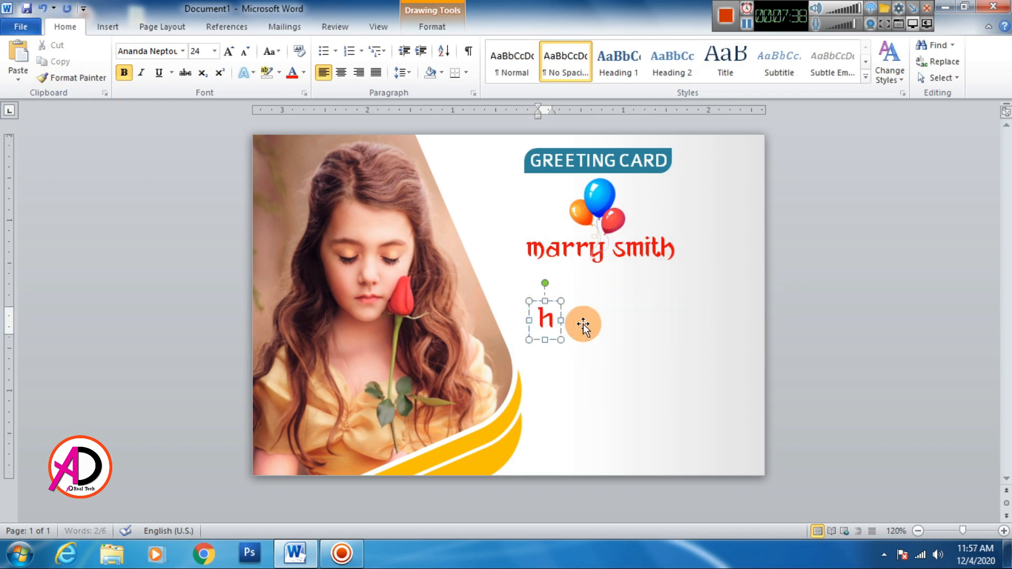
text(ppy)
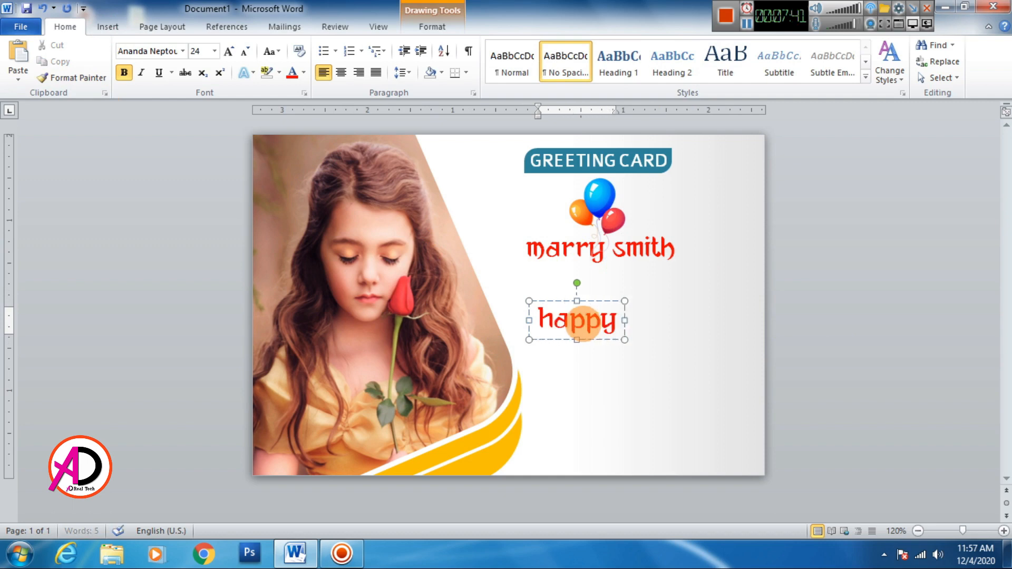
Step: Try out script fonts on the word Happy and apply Gabriola
double_click(583, 325)
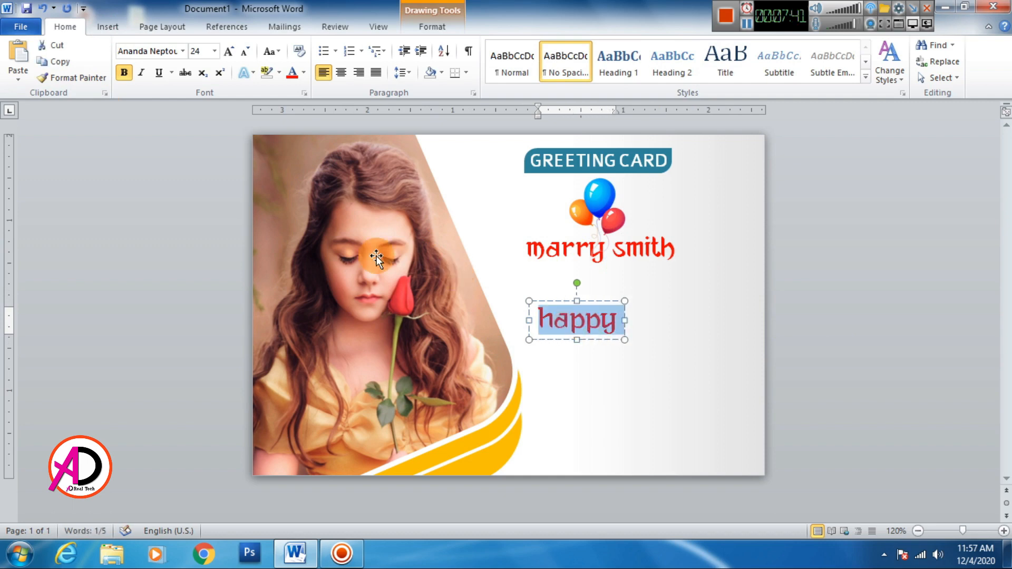
click(183, 51)
scroll(175, 267, down, 2)
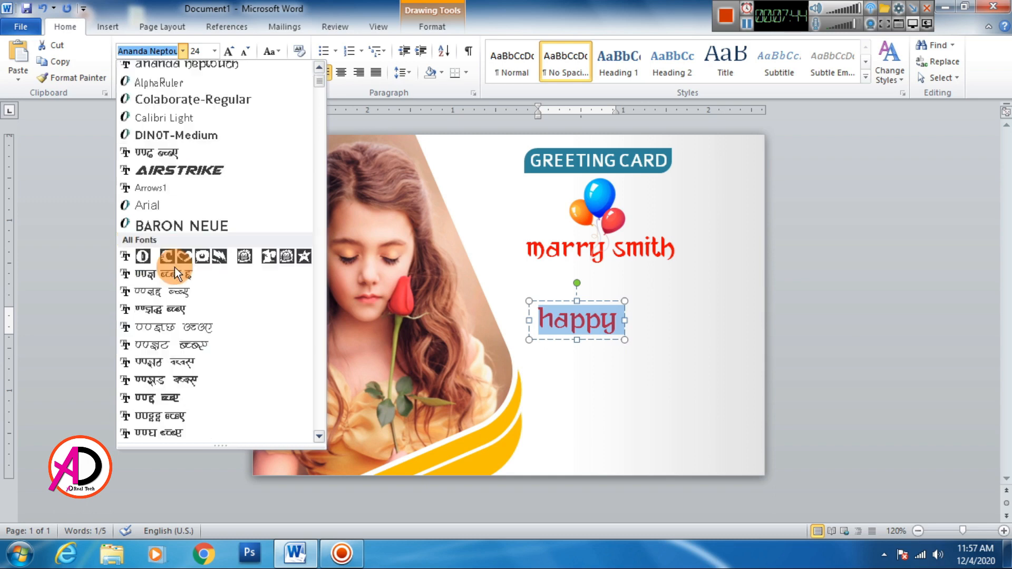
scroll(175, 267, down, 15)
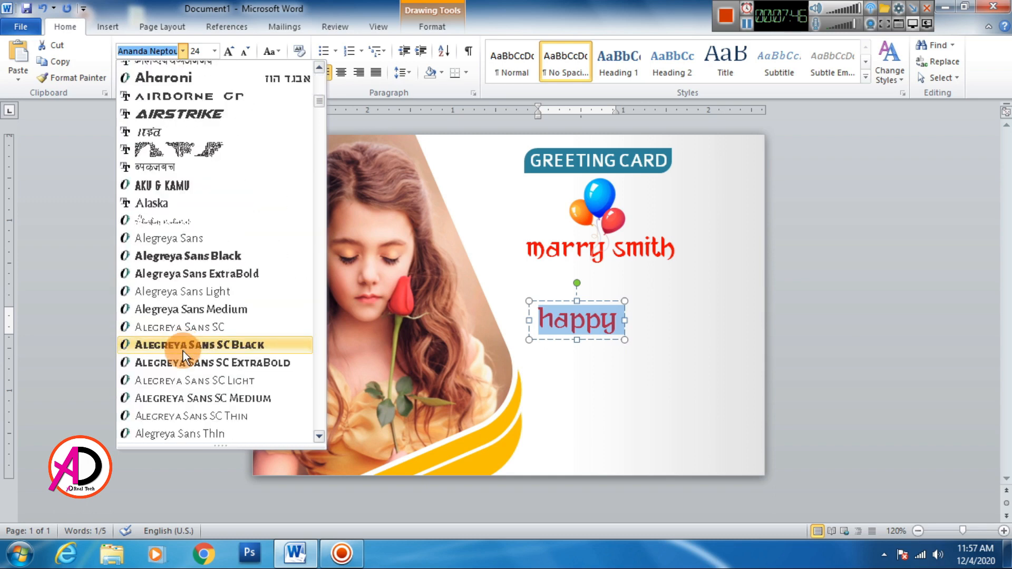
scroll(182, 352, down, 8)
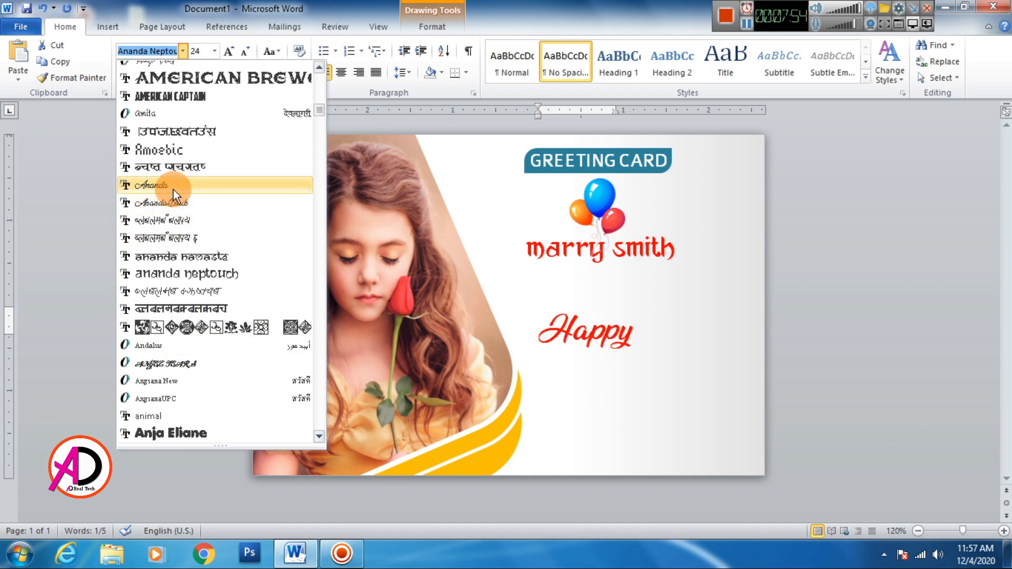
scroll(185, 220, down, 9)
scroll(194, 296, down, 20)
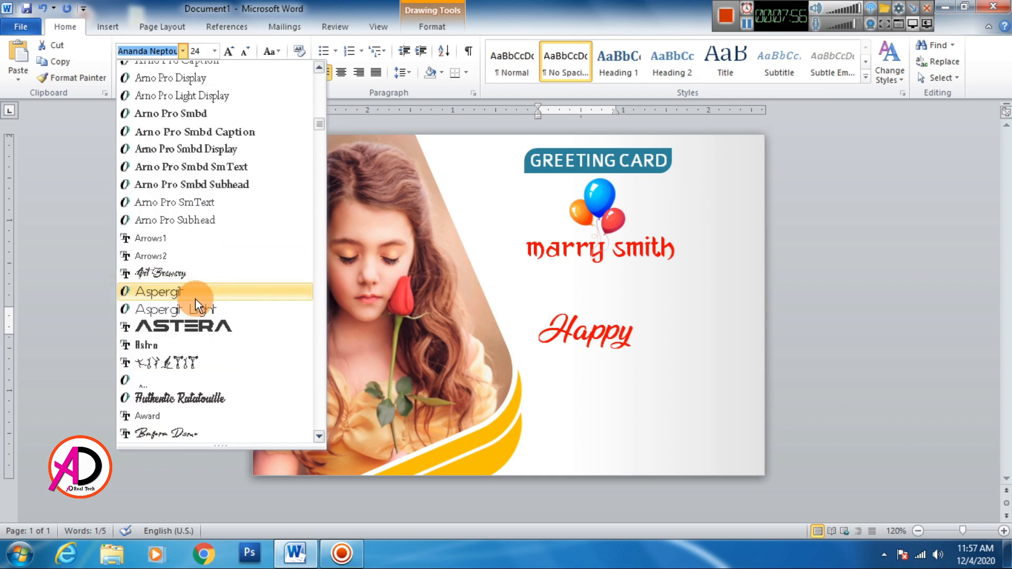
scroll(195, 306, down, 8)
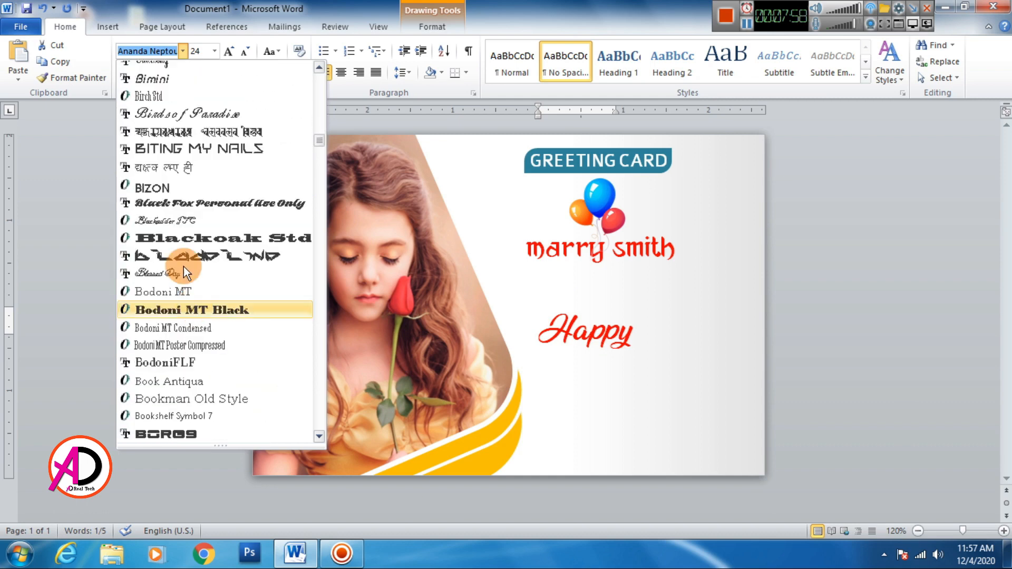
scroll(189, 269, down, 13)
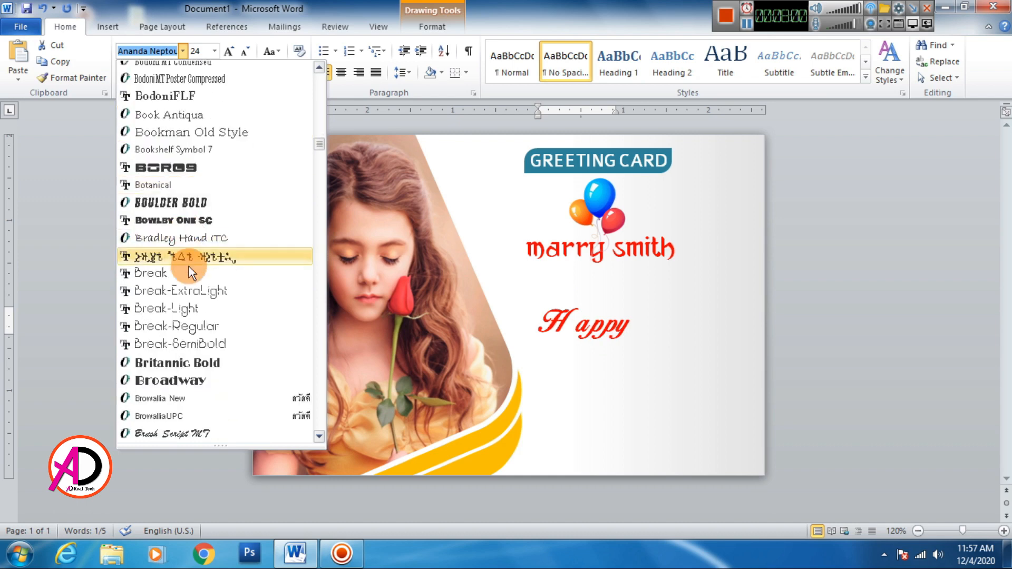
scroll(188, 292, down, 12)
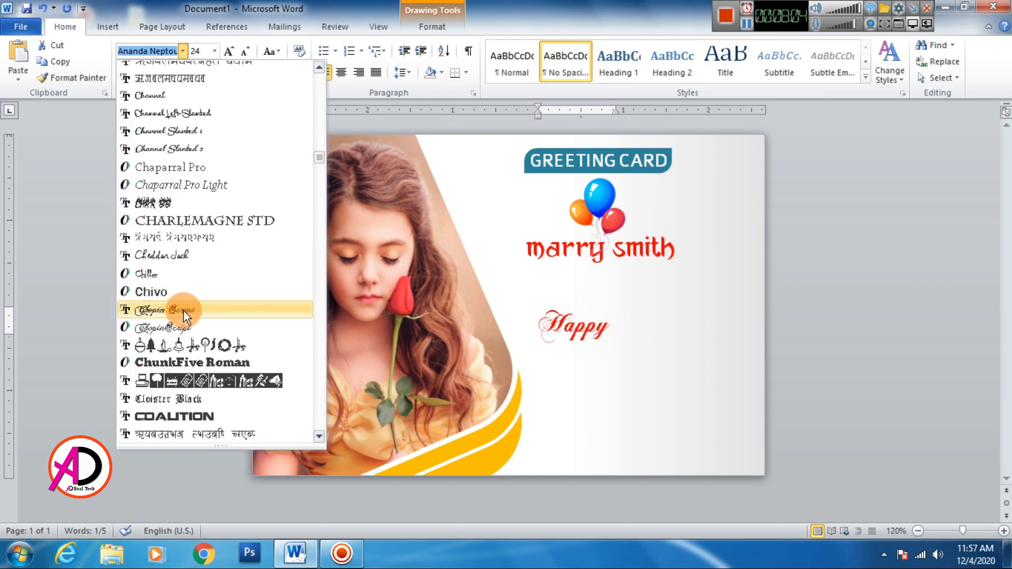
scroll(183, 331, down, 5)
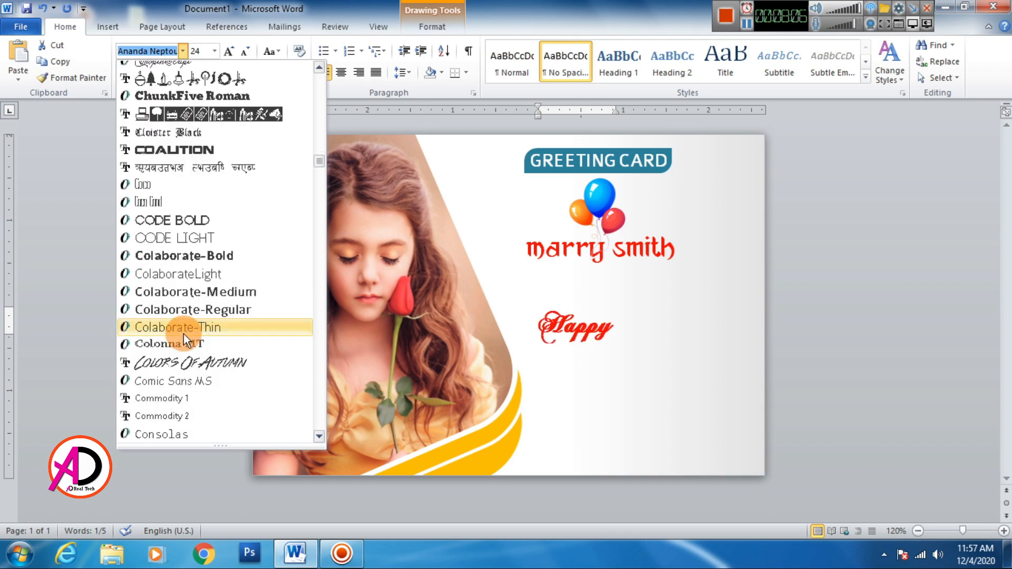
scroll(188, 355, down, 9)
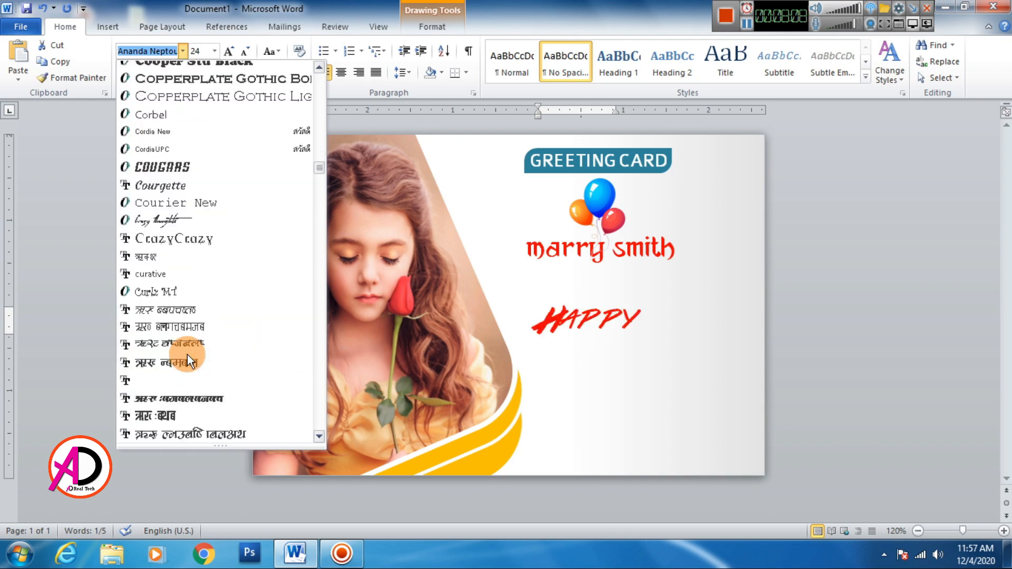
scroll(176, 294, down, 10)
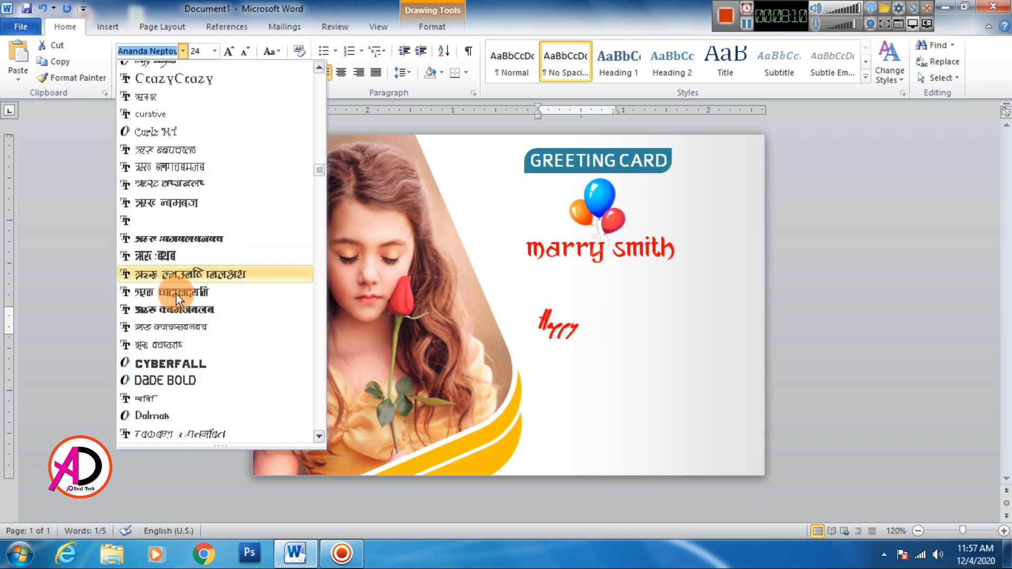
scroll(182, 343, down, 10)
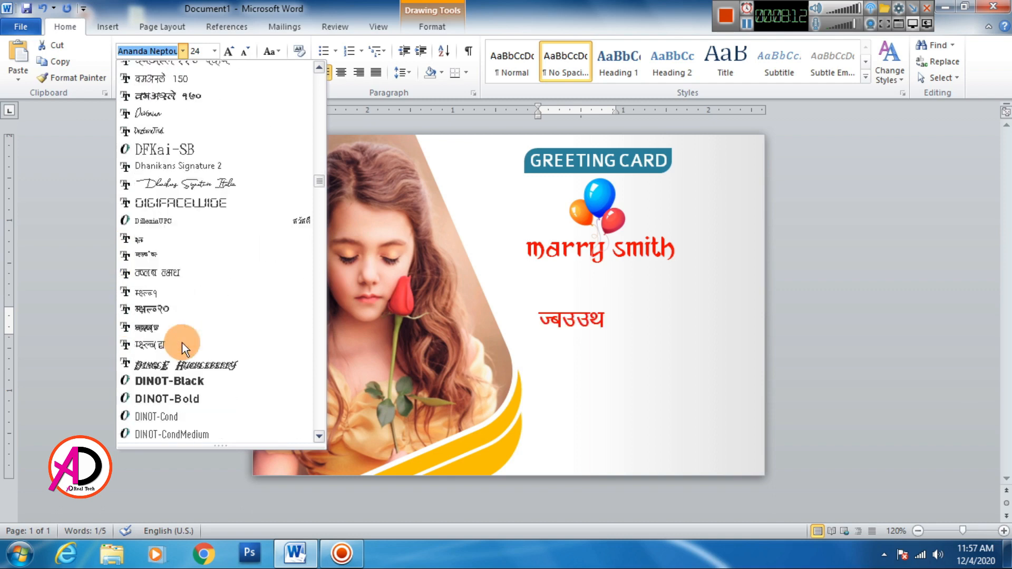
scroll(189, 226, down, 10)
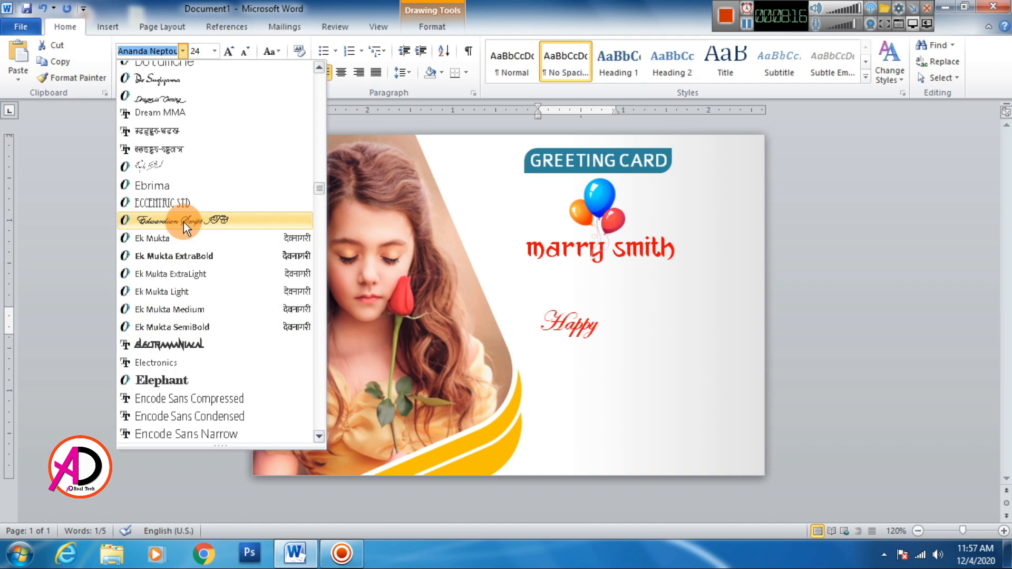
scroll(184, 222, down, 10)
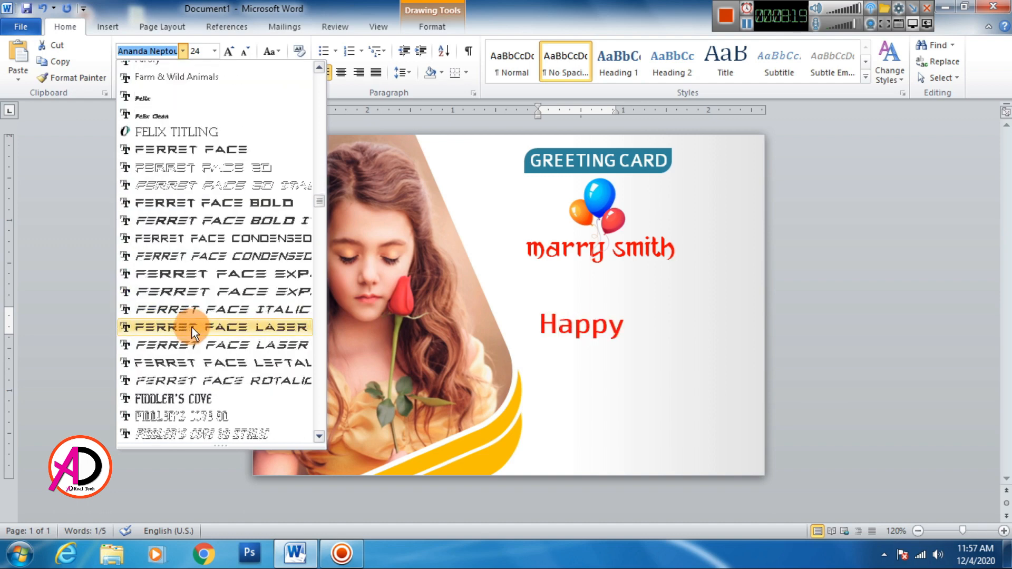
scroll(192, 327, down, 15)
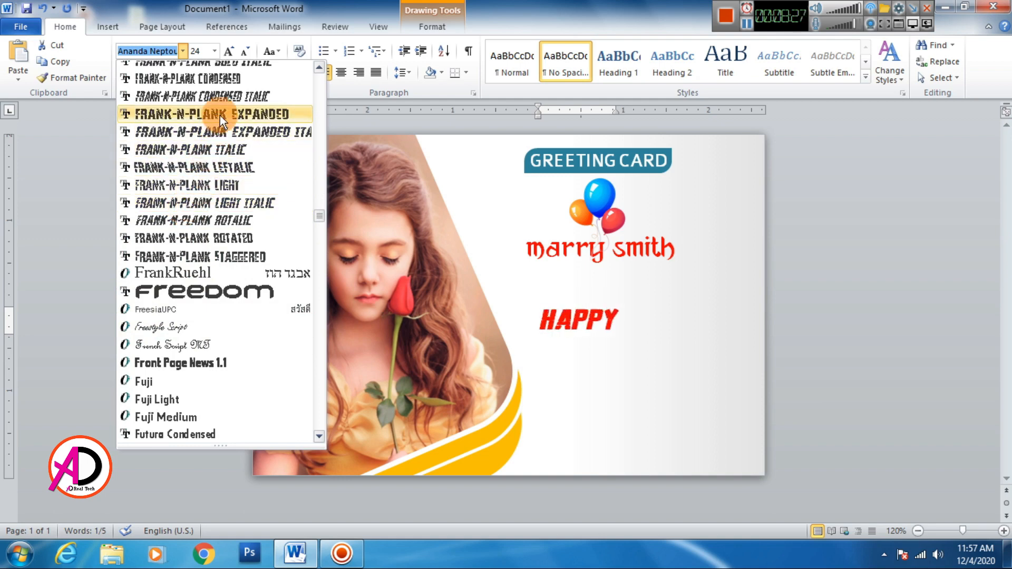
scroll(198, 323, down, 4)
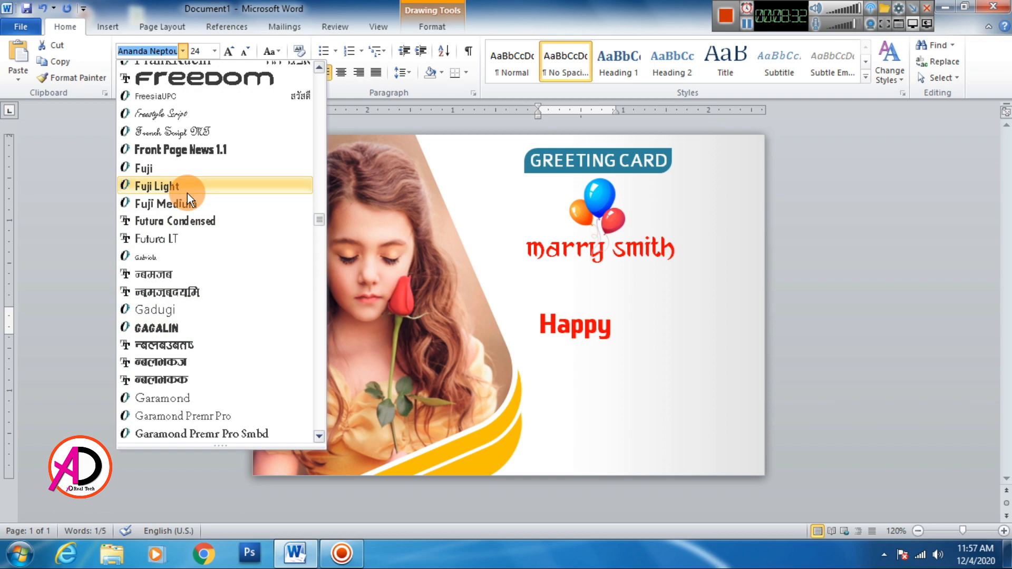
click(182, 254)
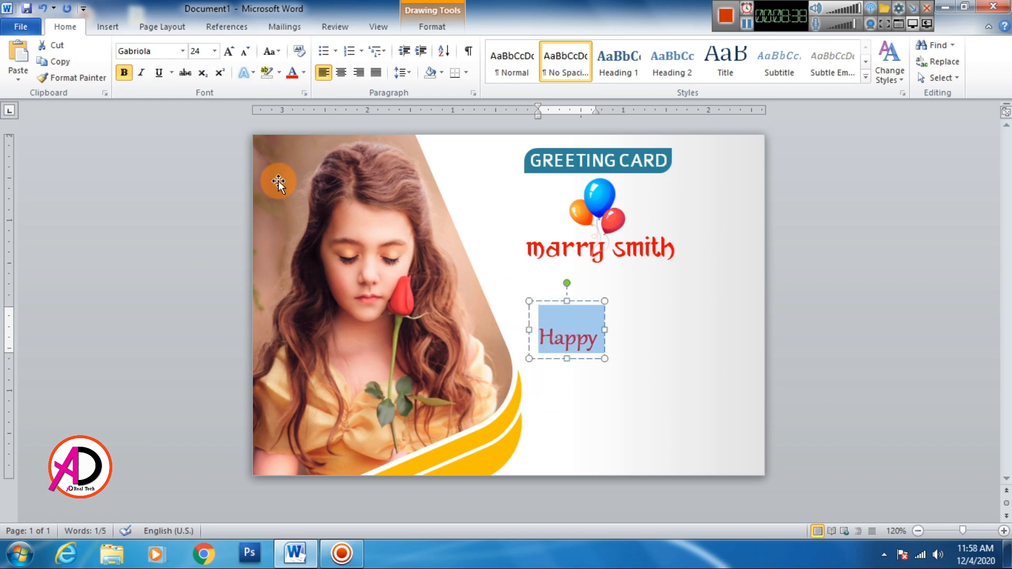
Step: Set the font of the word Happy to the script font Great Vibes
click(182, 51)
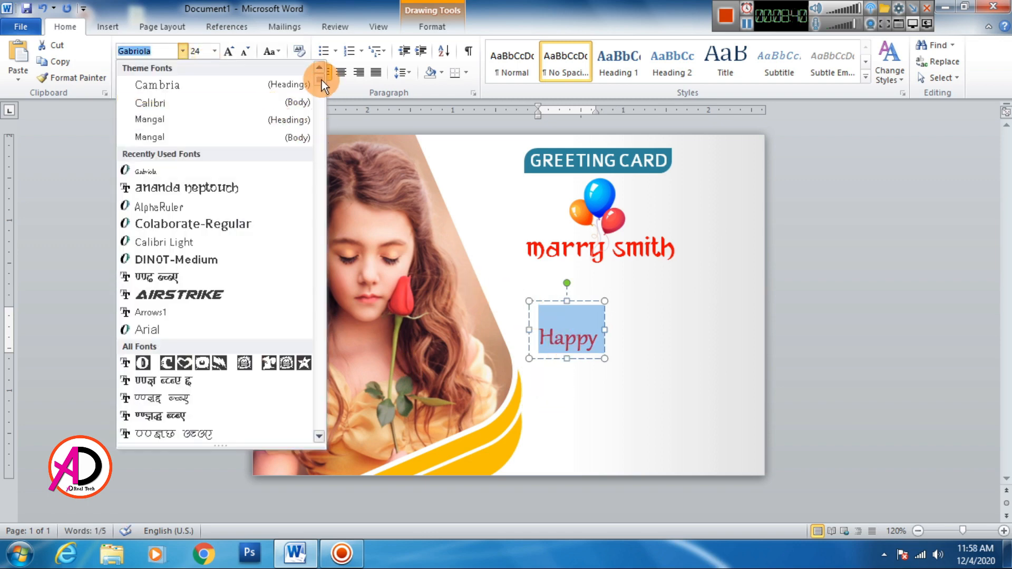
scroll(321, 184, down, 10)
scroll(321, 183, down, 10)
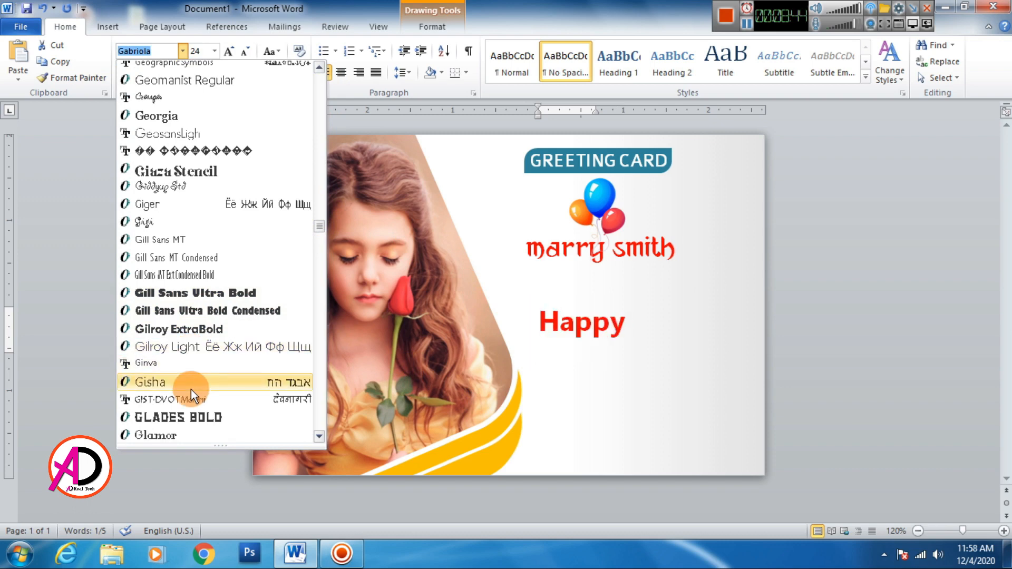
scroll(191, 390, down, 3)
scroll(184, 356, down, 6)
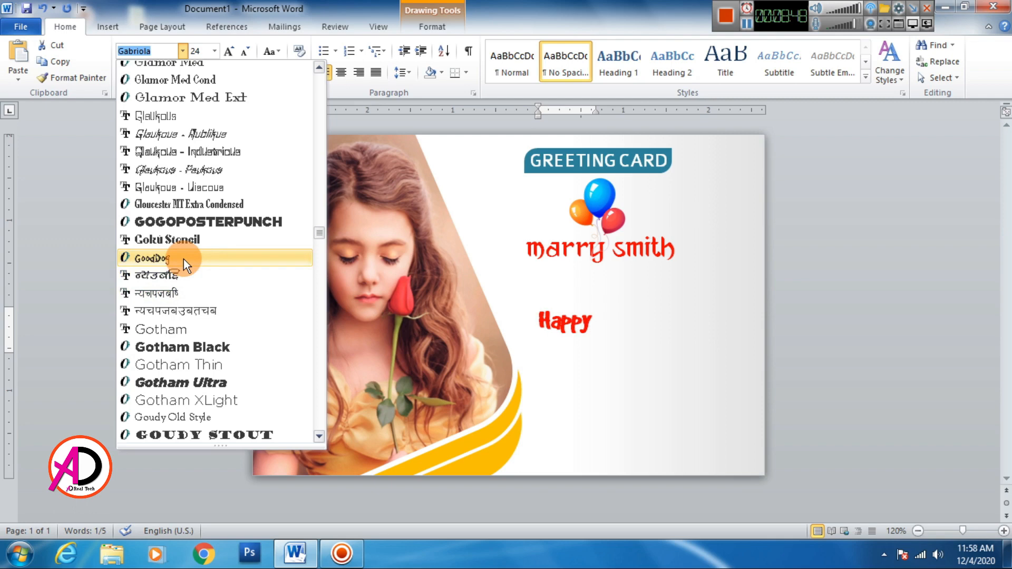
scroll(188, 307, down, 2)
scroll(188, 307, down, 1)
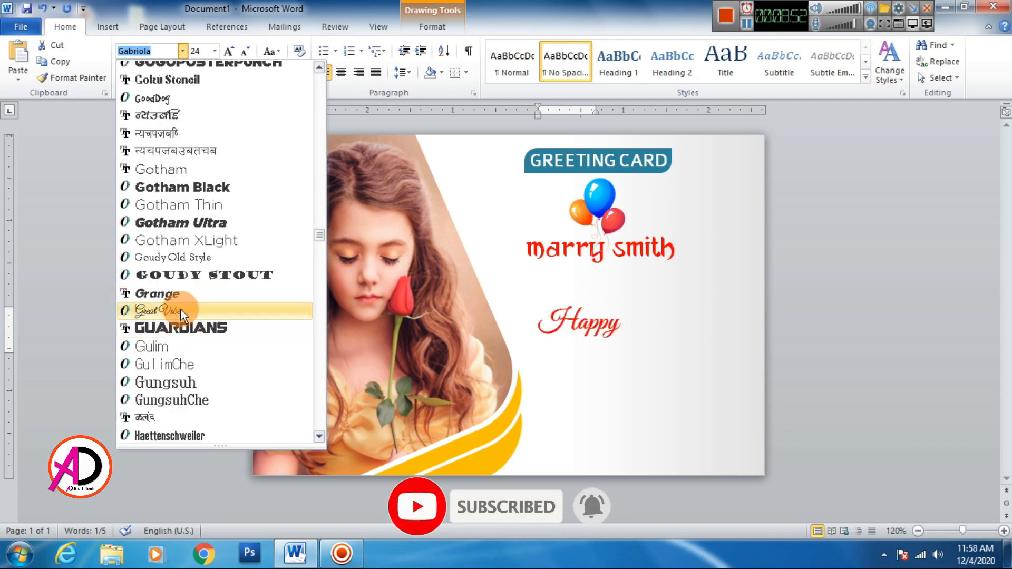
click(182, 311)
Step: Enlarge the word Happy to 36 pt and move its text box up beneath the red name, offset to the right
click(230, 52)
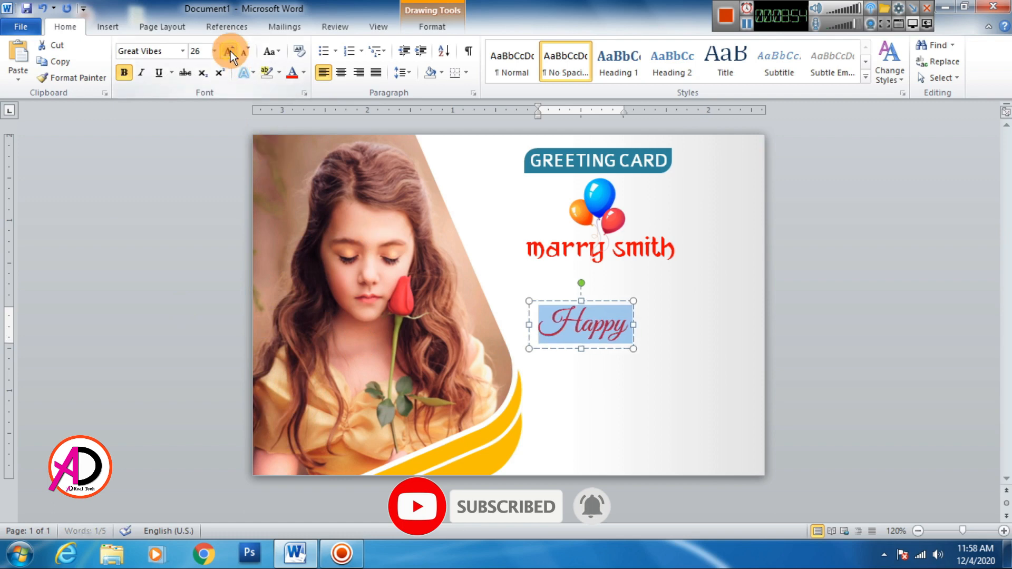
click(230, 51)
click(230, 51)
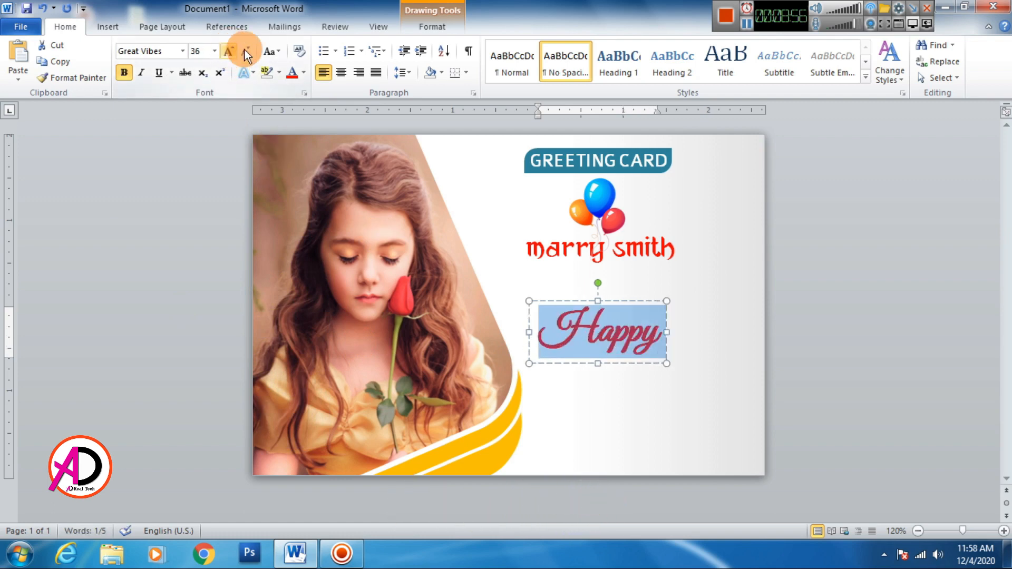
drag(568, 306, 627, 268)
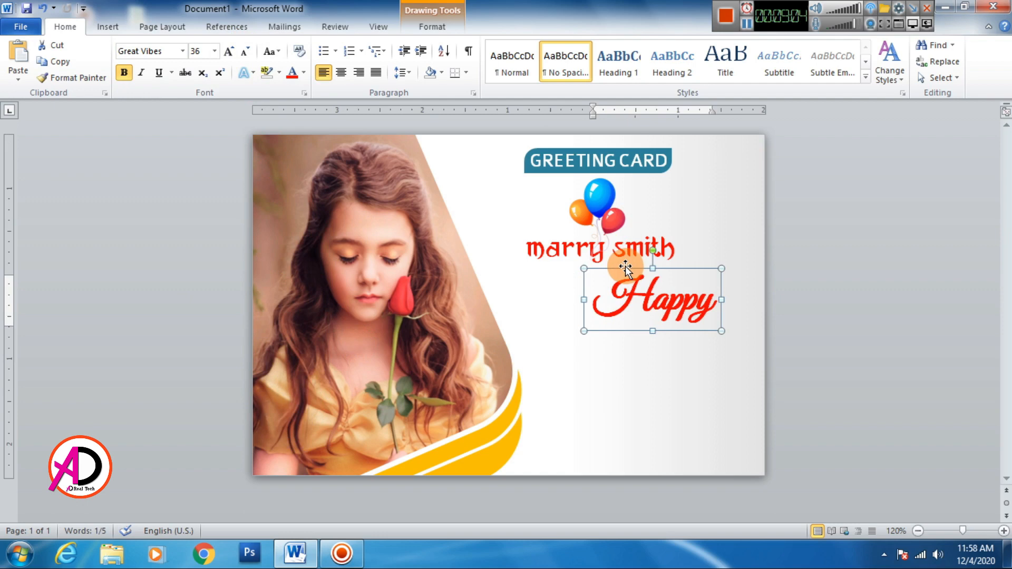
click(889, 369)
click(680, 299)
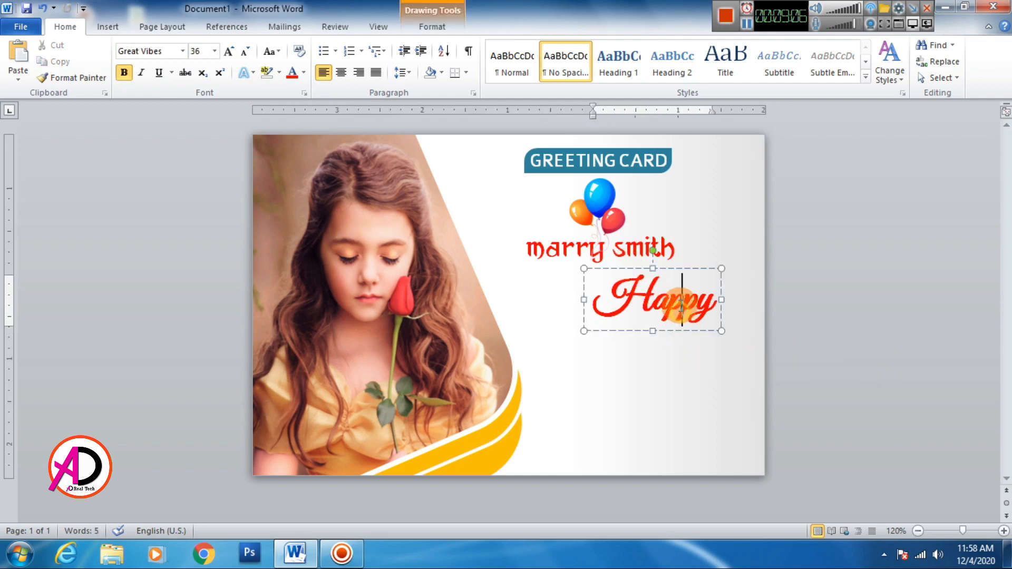
Step: Nudge the text box with the word Happy slightly upward, closer to the red name
click(675, 269)
key(Up)
key(Up)
key(Up)
key(Up)
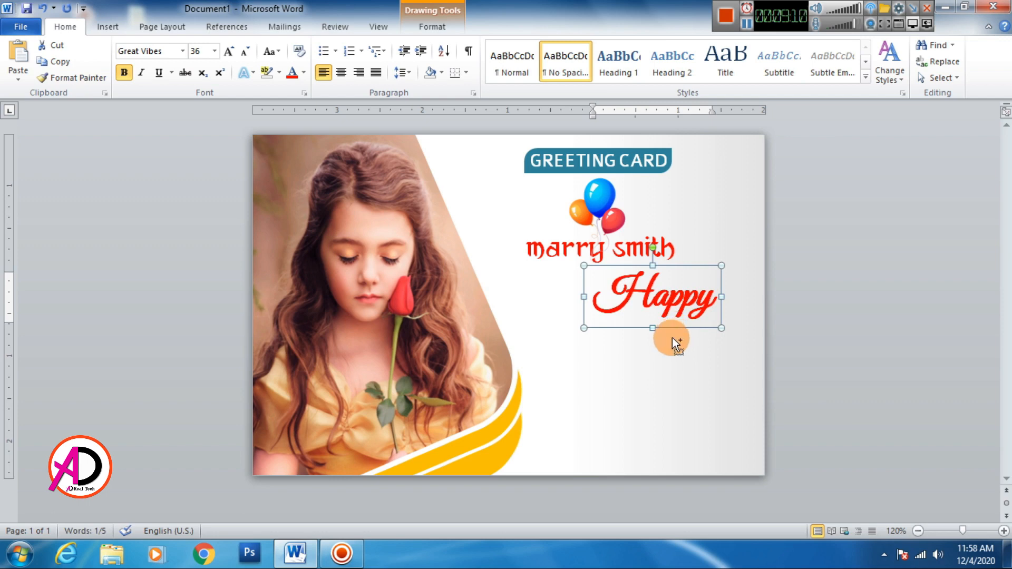
Step: Duplicate the Happy text box just below the original and replace the copy's text with Birthday
drag(672, 338, 641, 369)
double_click(639, 367)
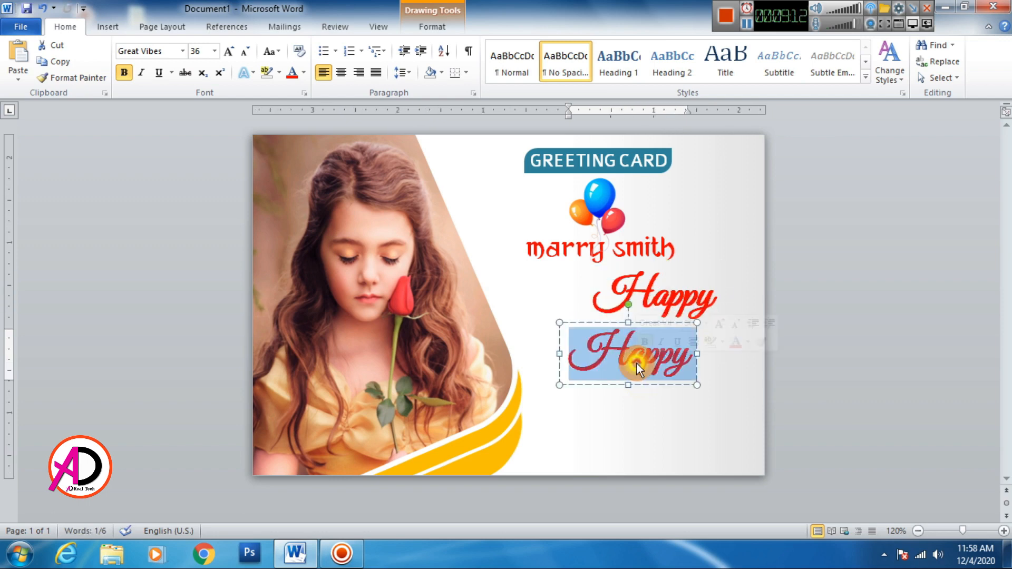
text(B)
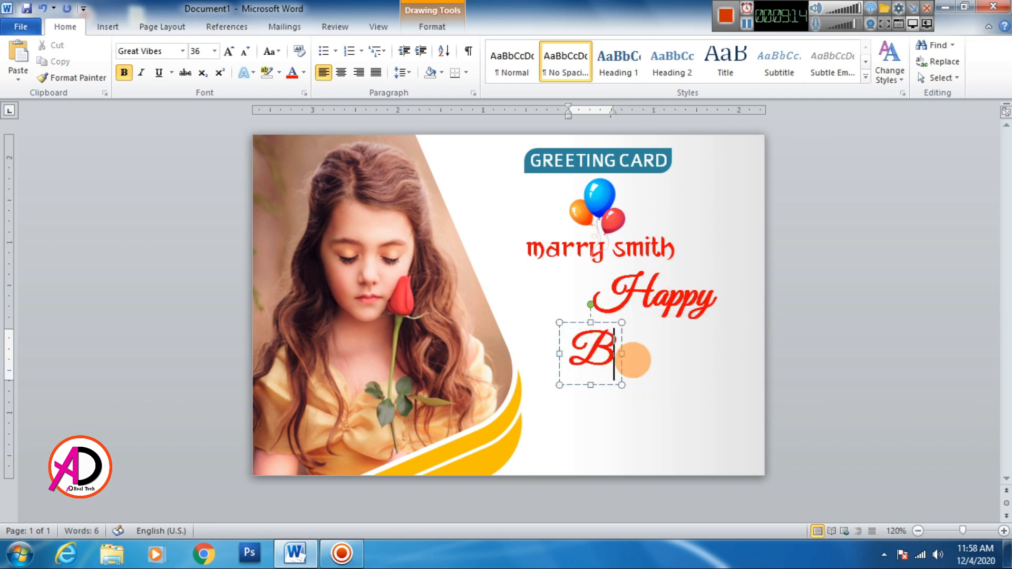
text(irthday)
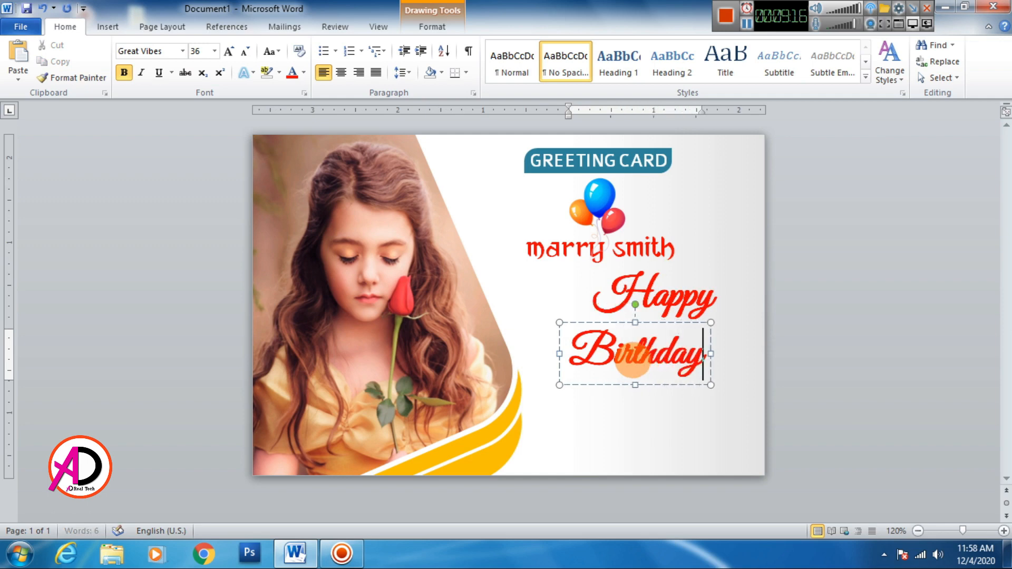
Step: Move the Birthday text box leftward and up beneath Happy, aligning its start with the red name
click(551, 323)
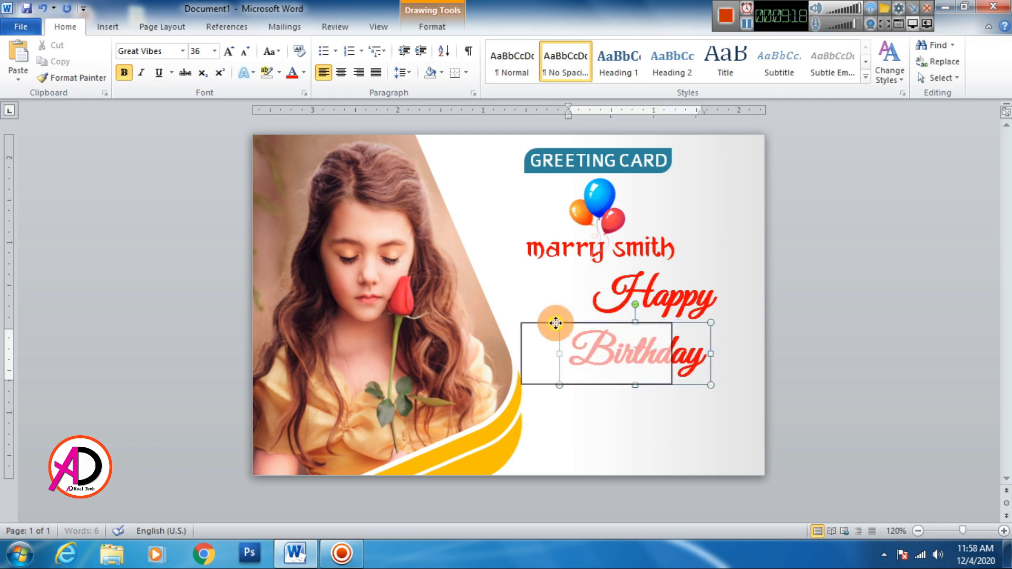
drag(577, 324, 578, 316)
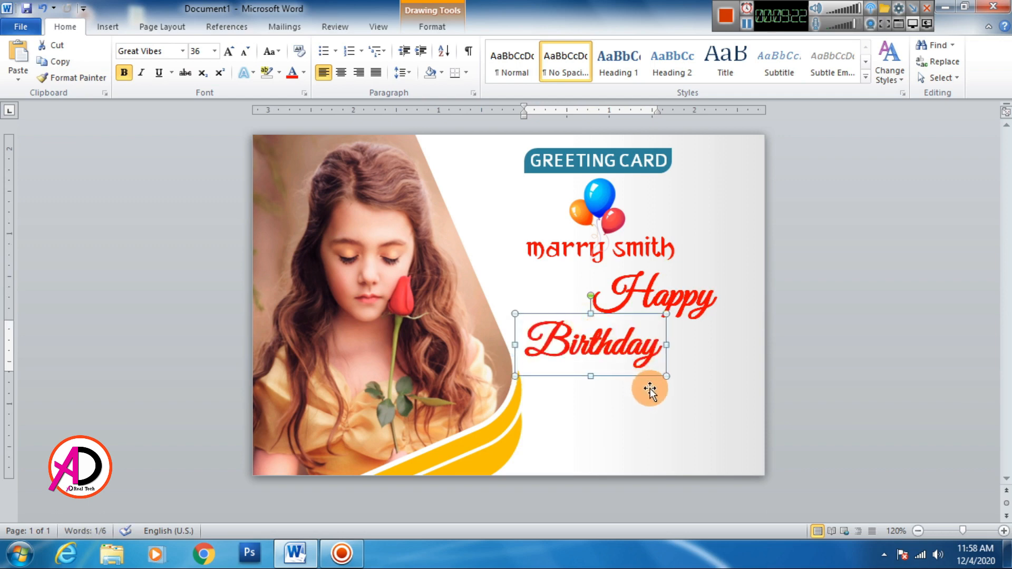
key(Up)
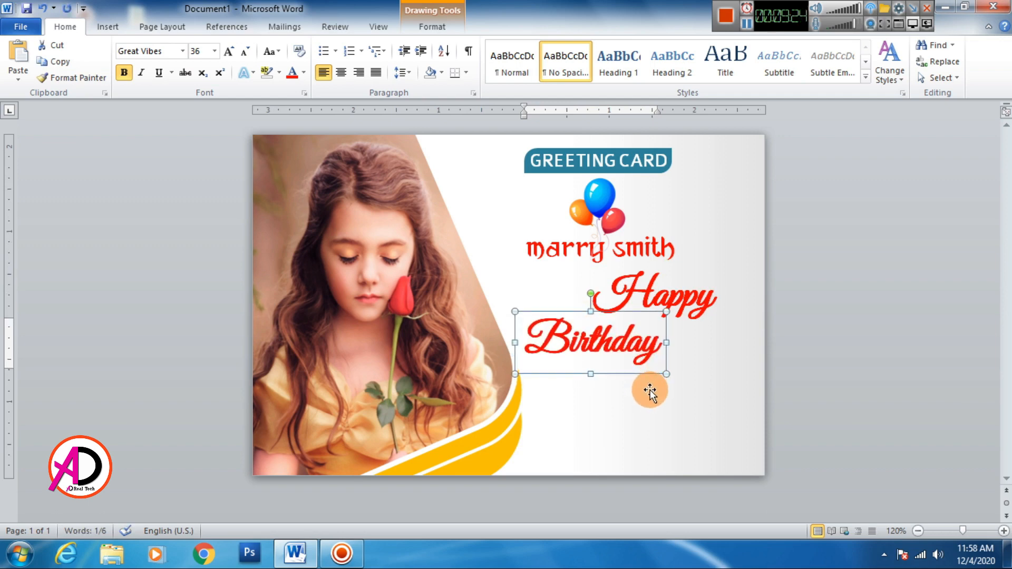
key(ctrl+Up)
key(ctrl+Down)
key(ctrl+Down)
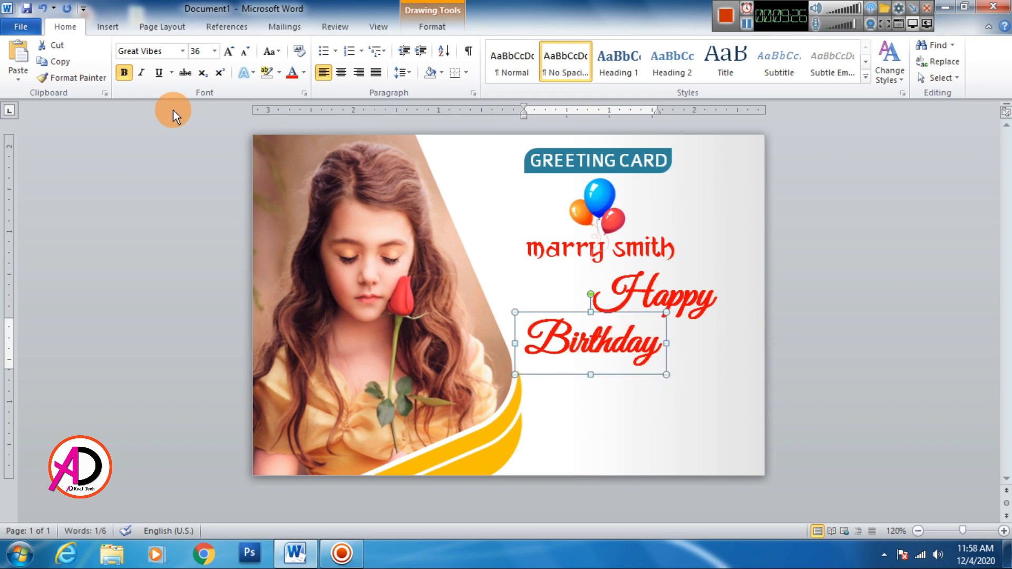
Step: Remove the bold formatting from the words Birthday and Happy
click(125, 73)
double_click(626, 289)
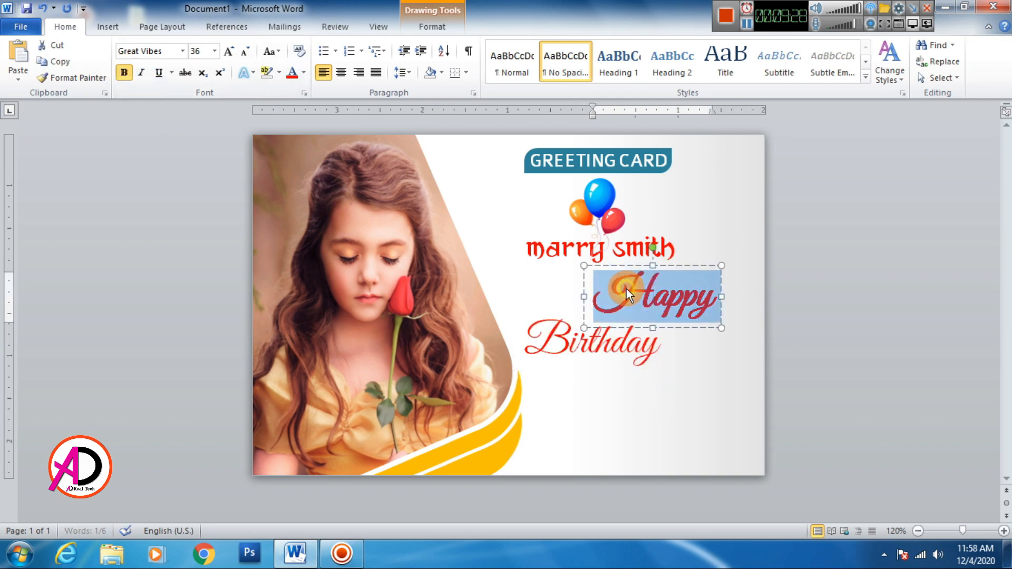
click(124, 73)
click(927, 362)
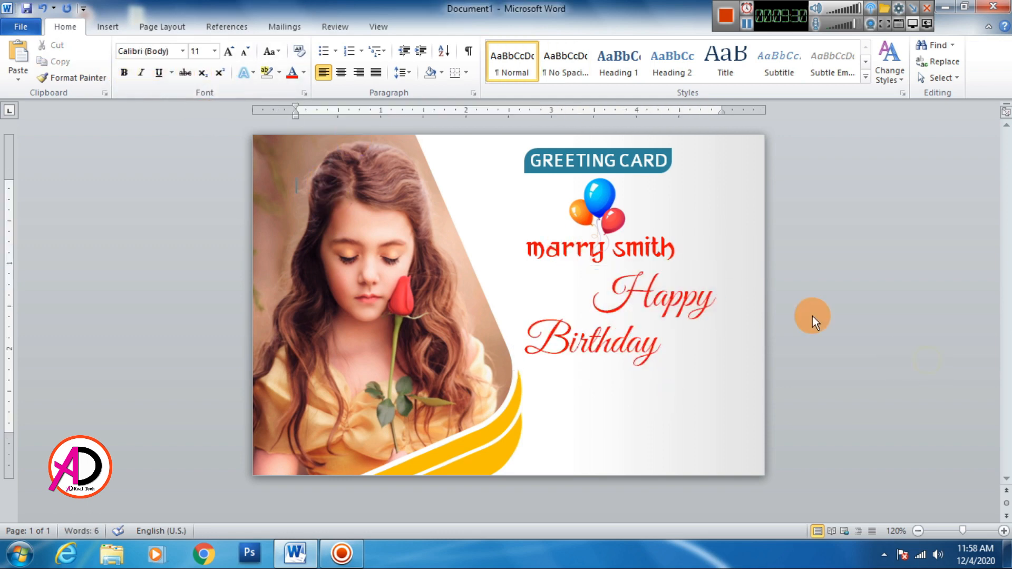
Step: Colour the word Happy dark blue and the word Birthday blue, using the standard colours
double_click(658, 299)
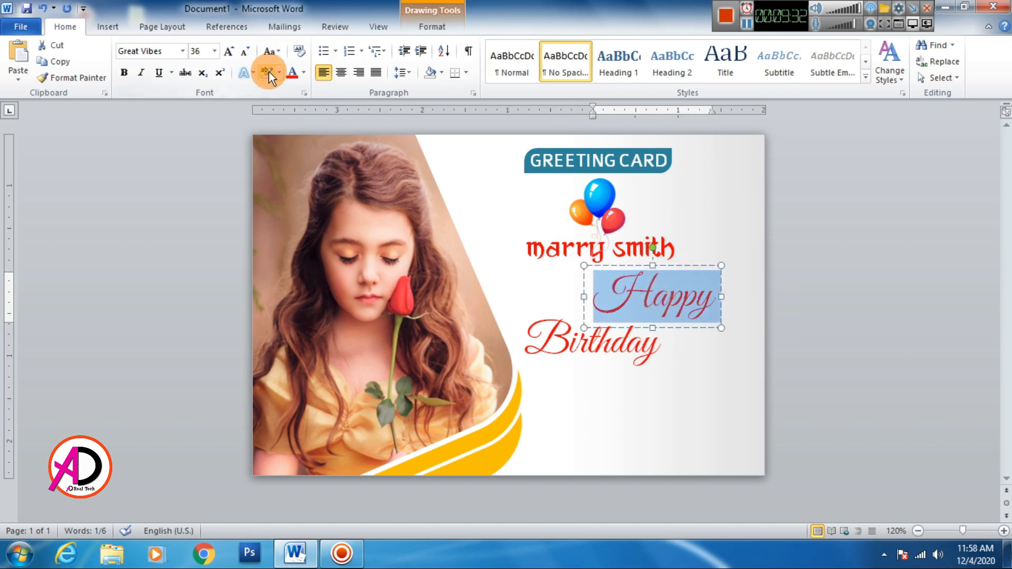
click(304, 75)
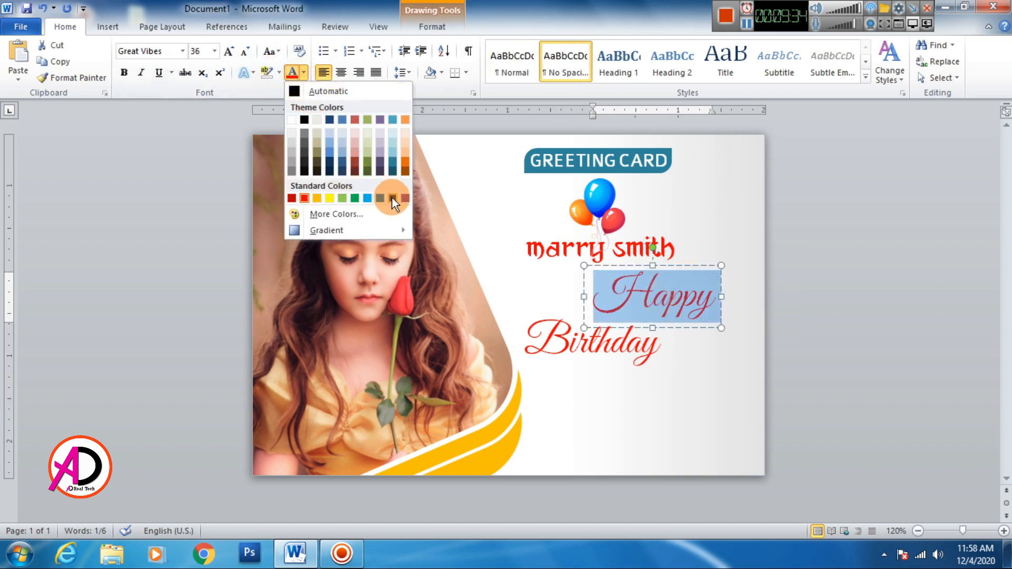
click(393, 199)
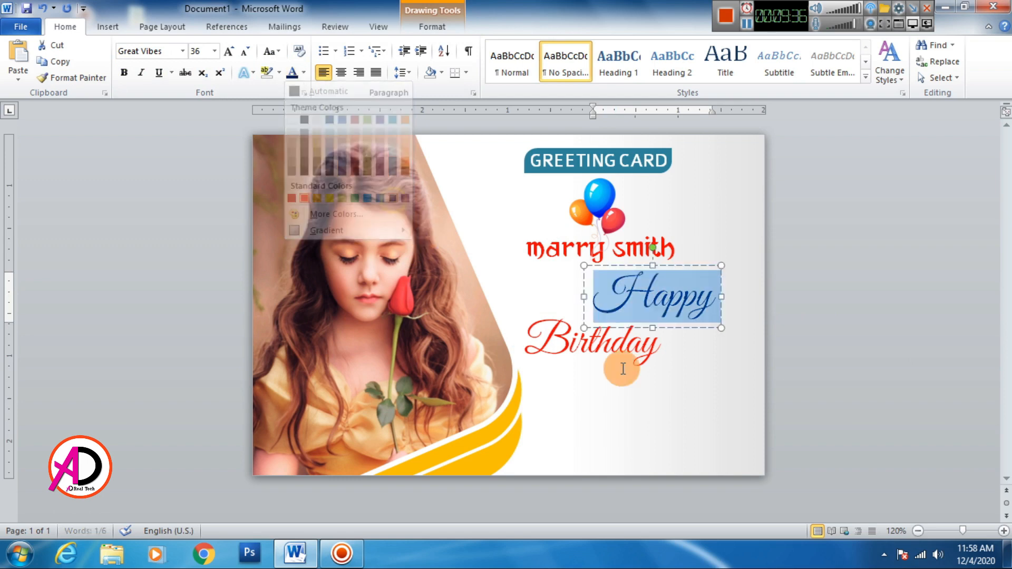
double_click(556, 336)
click(303, 74)
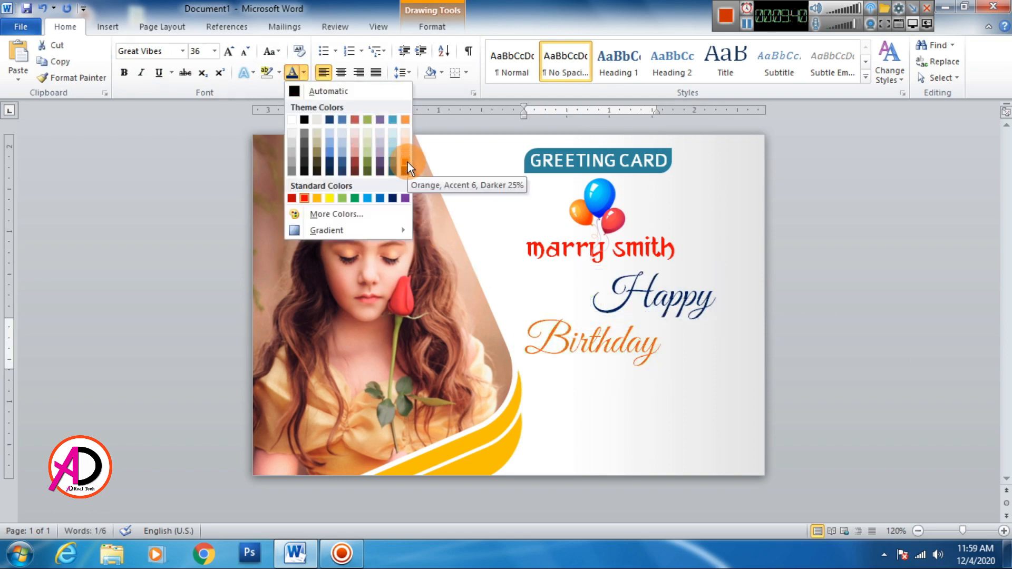
click(379, 199)
click(859, 366)
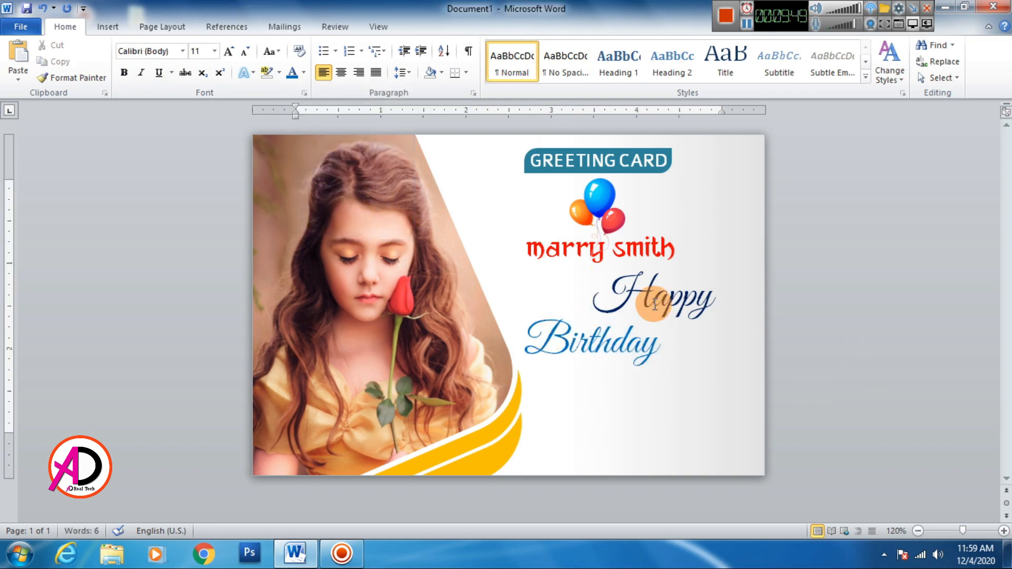
Step: Insert the Party_Hat picture from the Birthday tools folder and set its text wrapping to In Front of Text
click(106, 26)
click(157, 60)
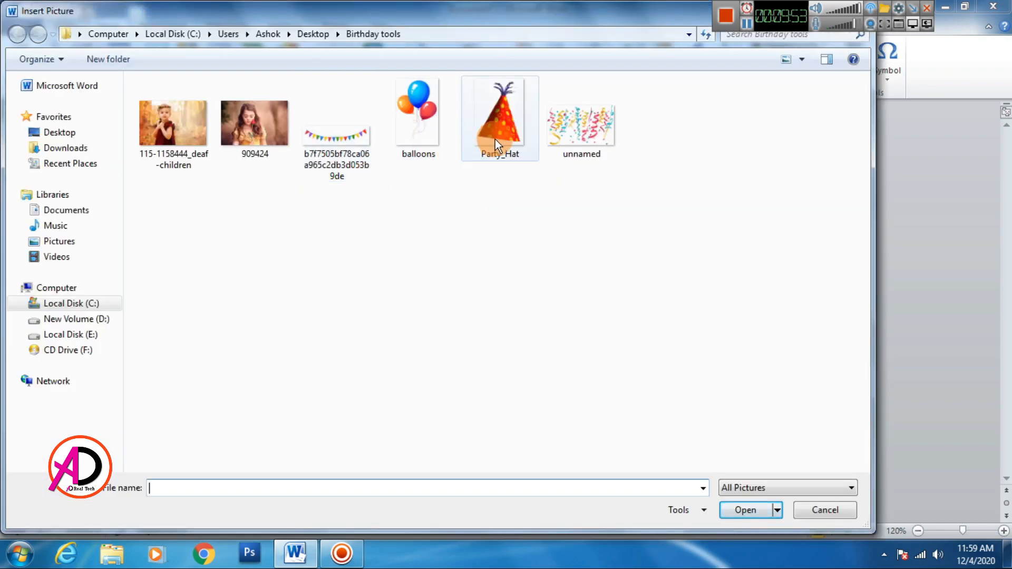
click(495, 139)
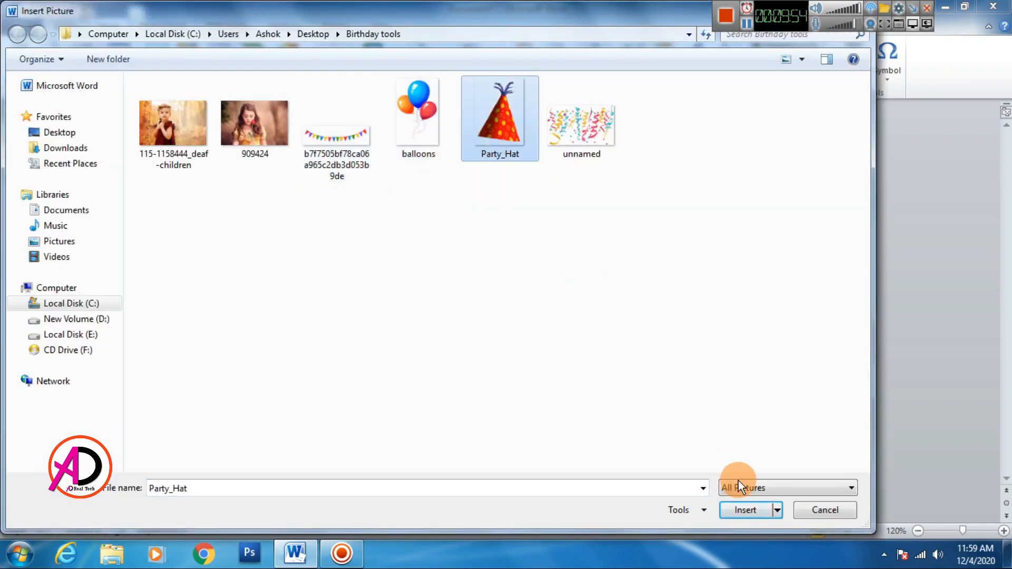
click(754, 514)
click(717, 68)
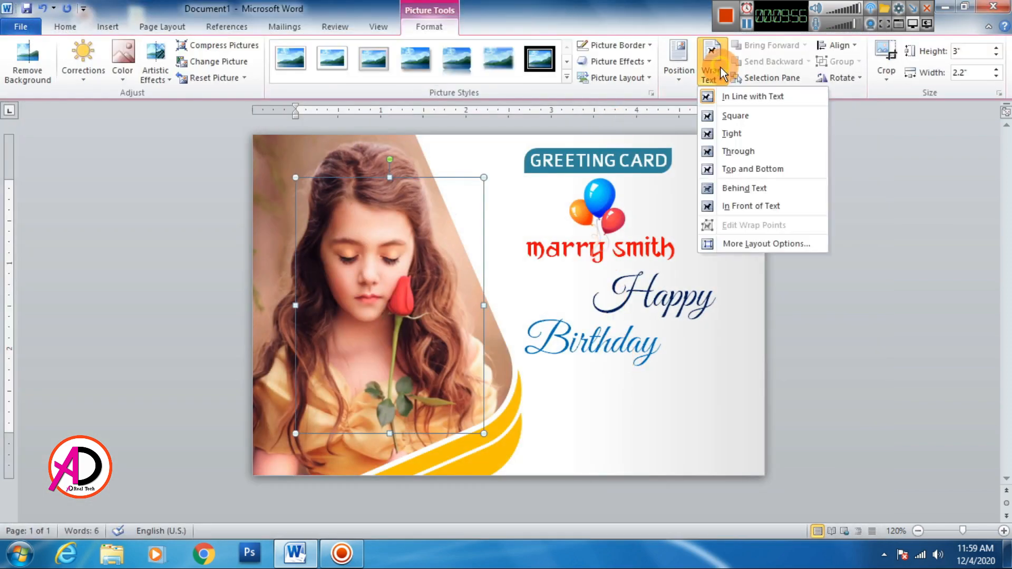
click(732, 207)
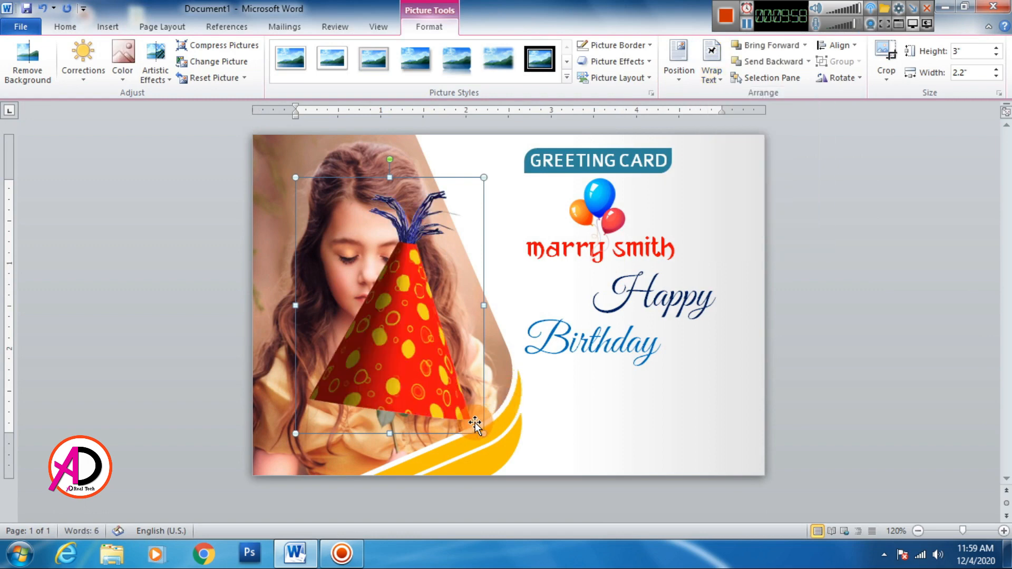
Step: Shrink the party hat to about 0.75 by 0.55 inches just before the word Happy and flip it horizontally
drag(476, 422, 580, 302)
click(843, 77)
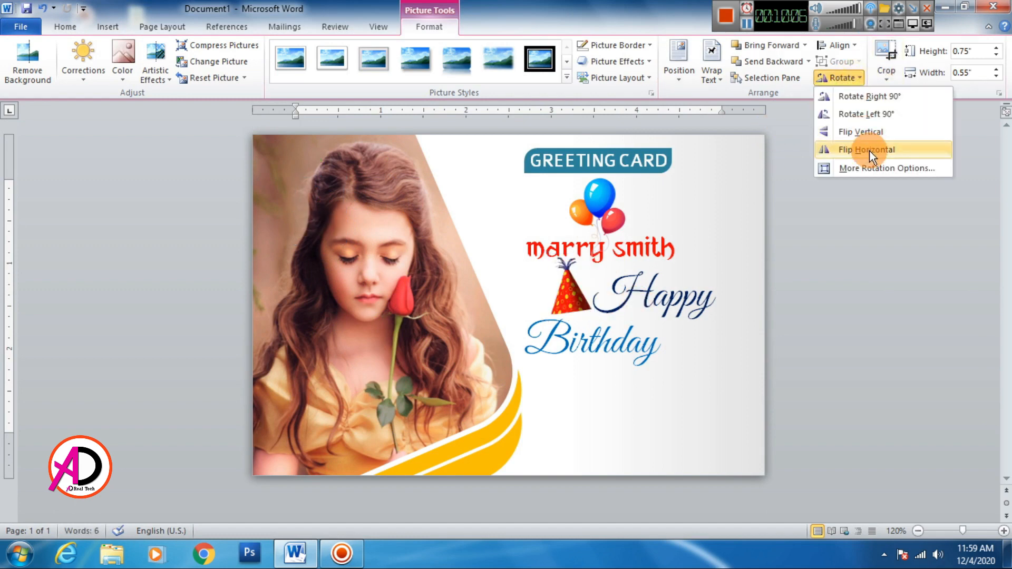
click(869, 150)
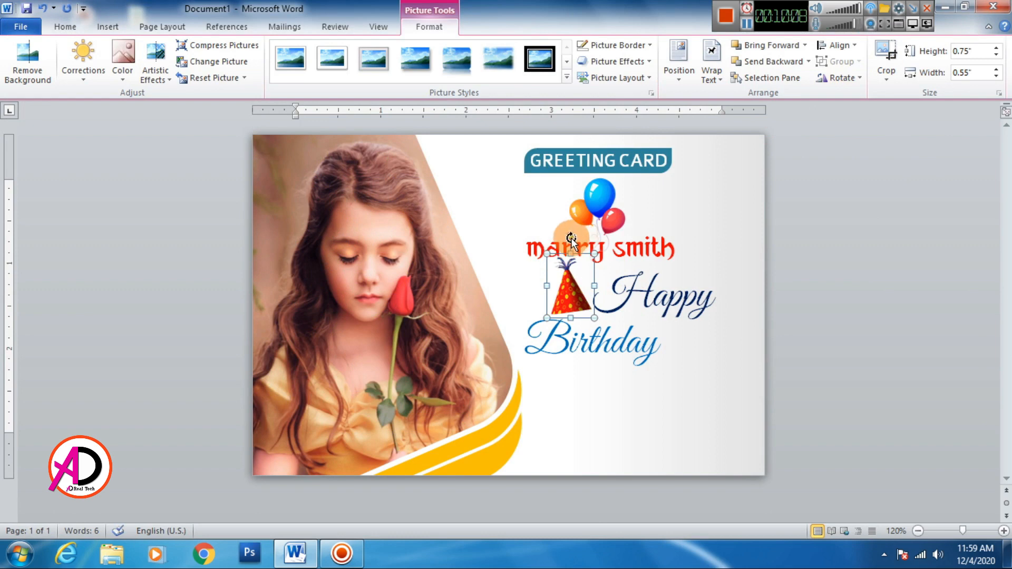
Step: Tilt the party hat counterclockwise and reduce it to about 0.62 by 0.45 inches, fitting it snugly beside the word Happy
drag(570, 236, 553, 239)
drag(575, 311, 572, 299)
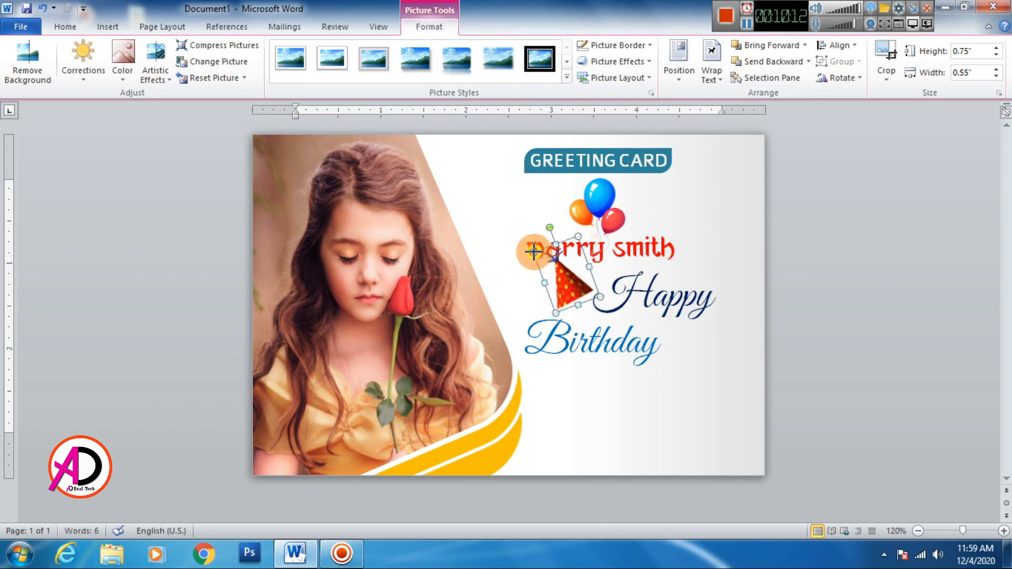
drag(533, 252, 545, 260)
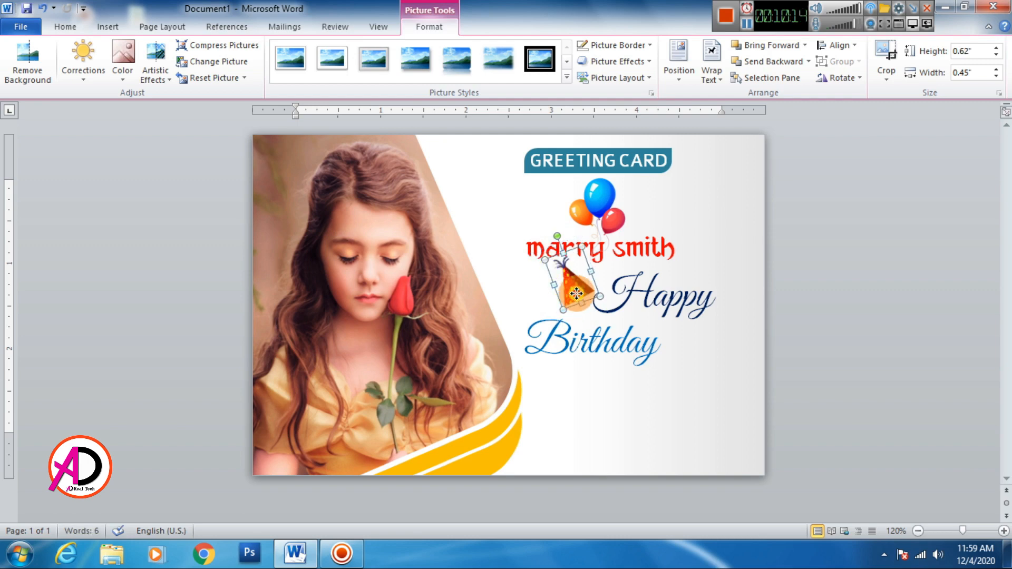
click(708, 398)
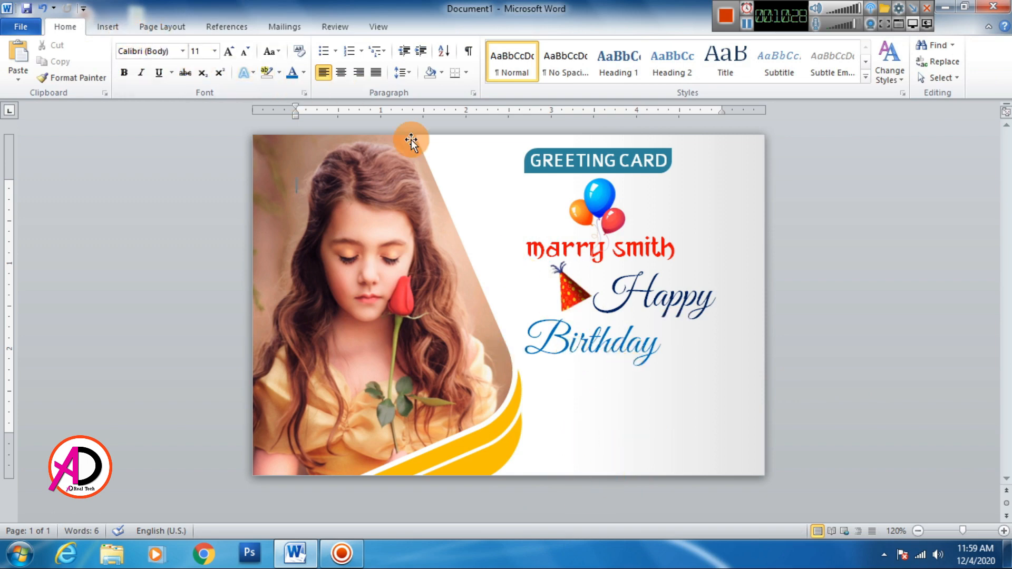
click(529, 173)
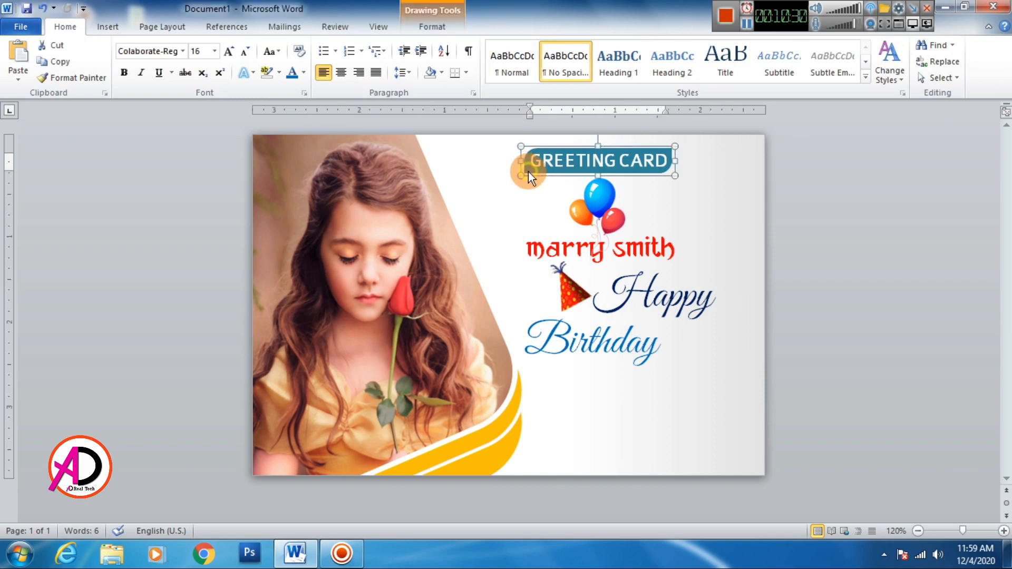
click(818, 188)
click(669, 150)
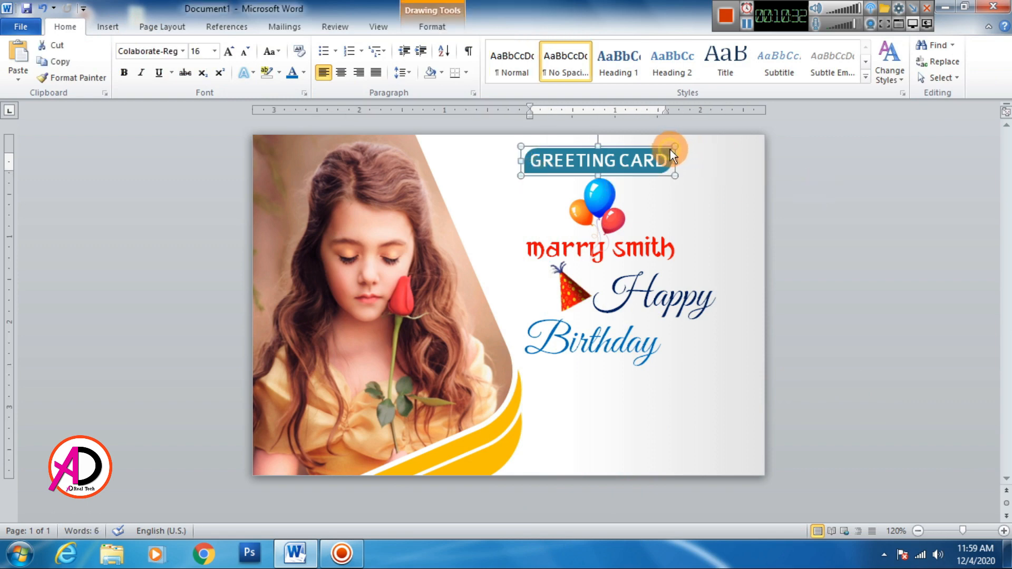
key(ctrl+c)
key(ctrl+v)
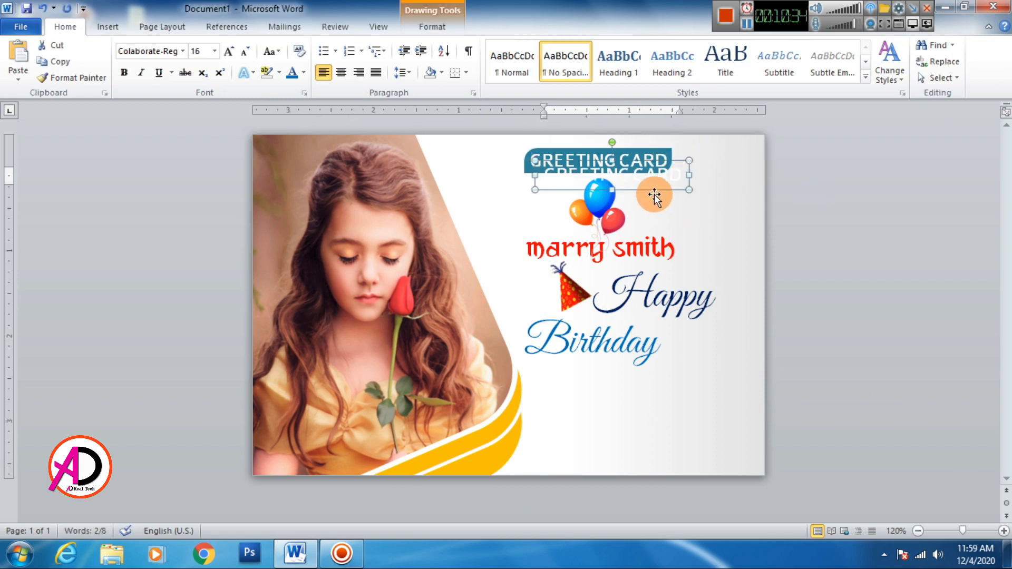
drag(654, 194, 640, 180)
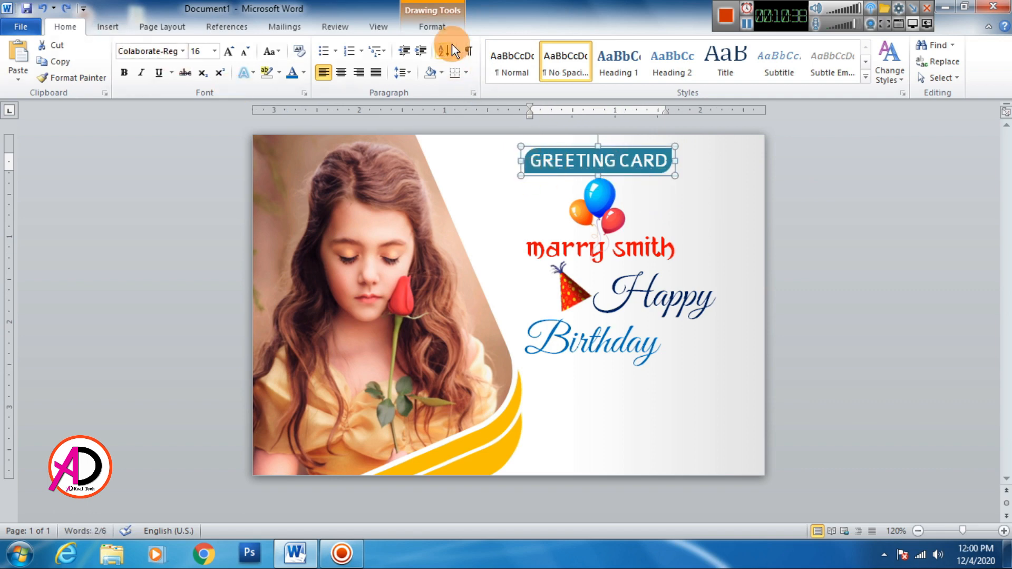
Step: Hide the GREETING CARD text box, duplicate the teal banner shape behind it, and make the text visible again
click(432, 26)
click(826, 80)
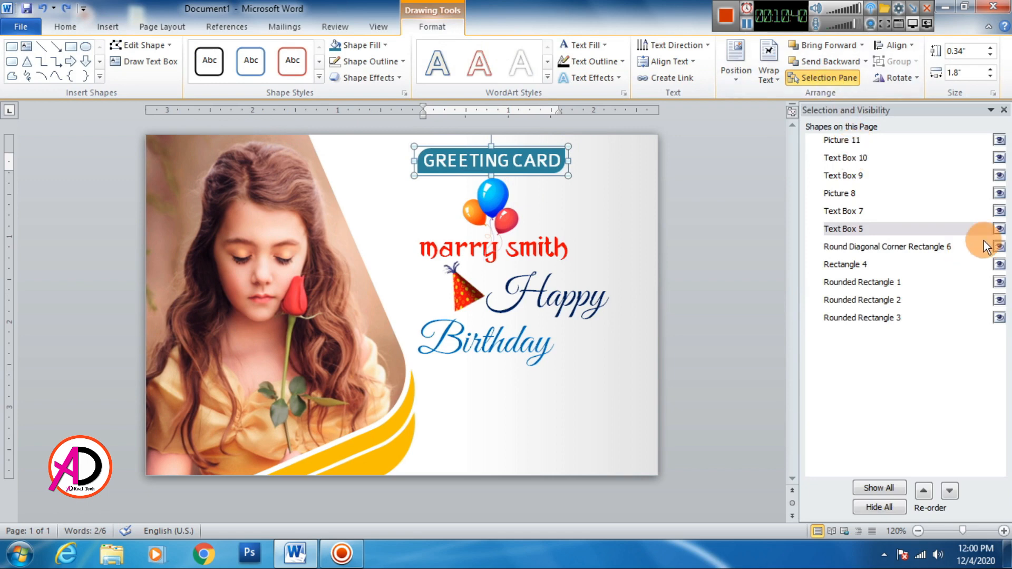
click(999, 229)
click(494, 163)
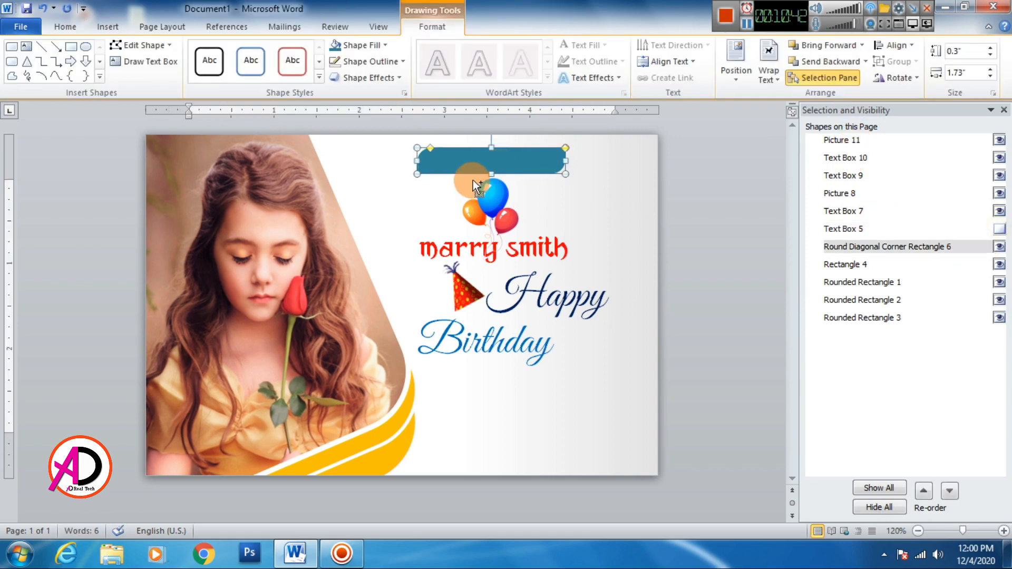
drag(473, 179, 487, 194)
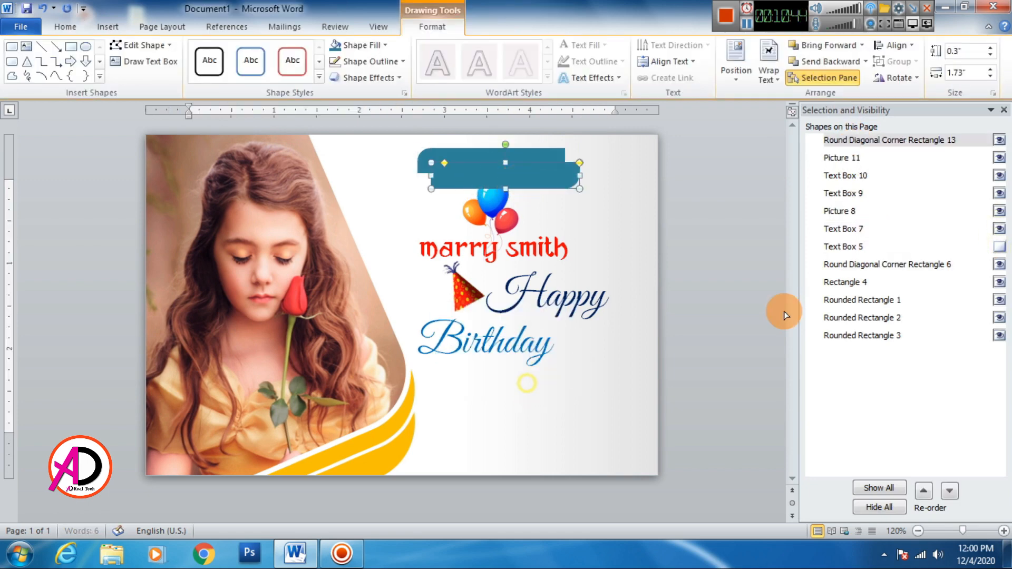
click(1000, 247)
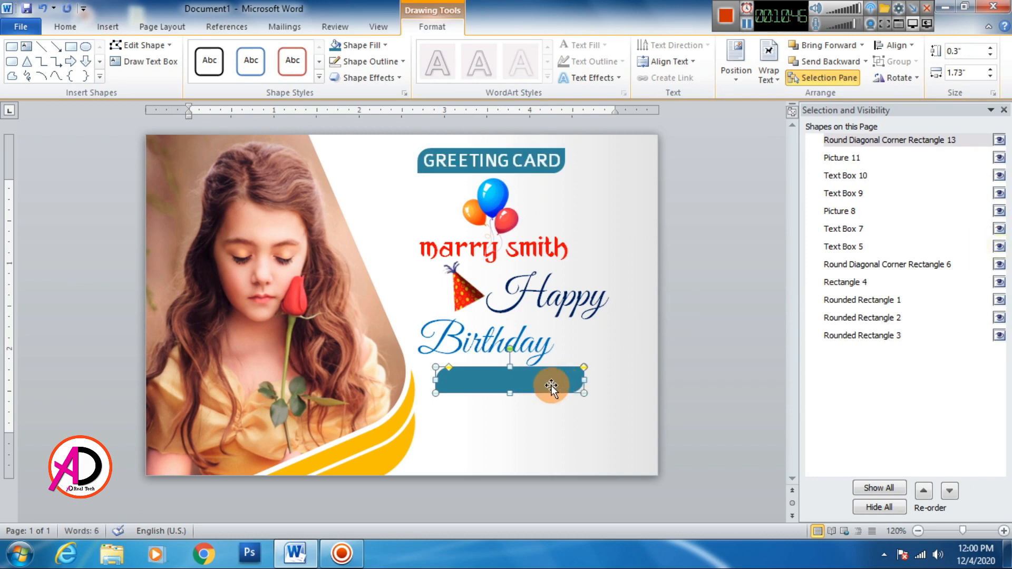
Step: Position the banner copy below the word Birthday and fill it with standard purple
mouse_move(551, 386)
mouse_down()
mouse_move(570, 382)
mouse_move(542, 383)
mouse_move(542, 394)
mouse_up()
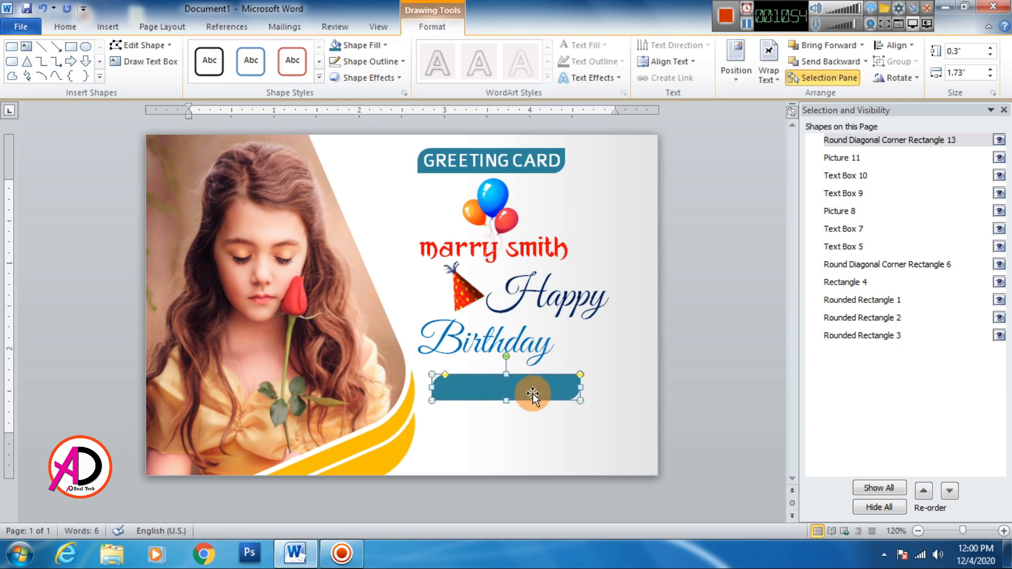
click(368, 46)
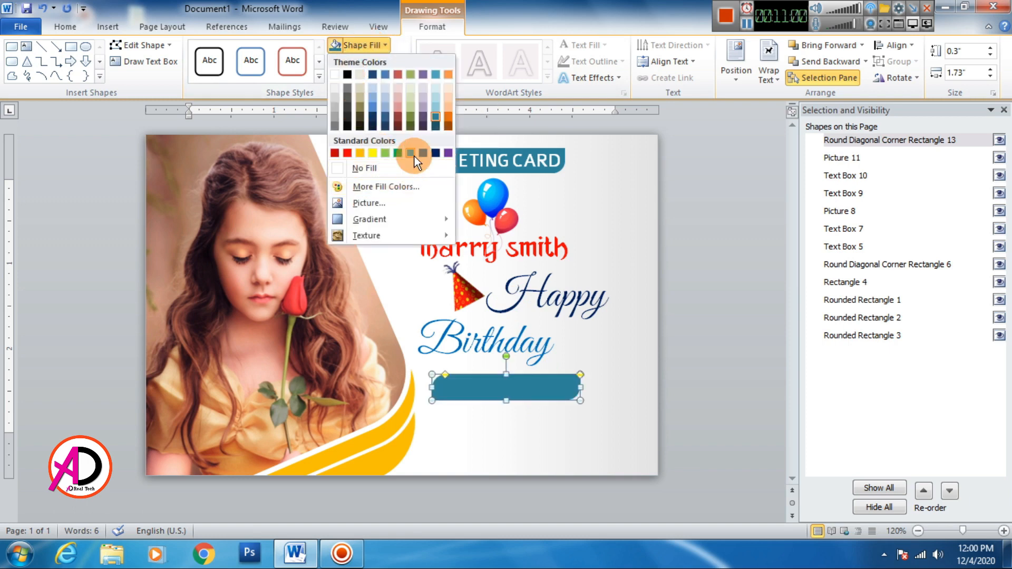
click(447, 153)
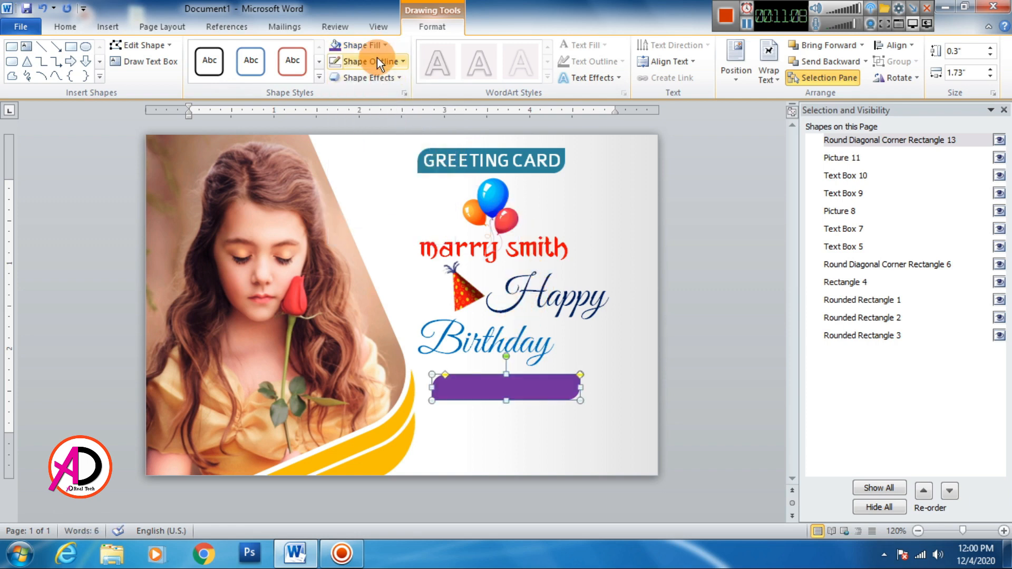
Step: Fill the lower banner with standard red and place a duplicate of the child's name text box over it
click(375, 45)
click(348, 153)
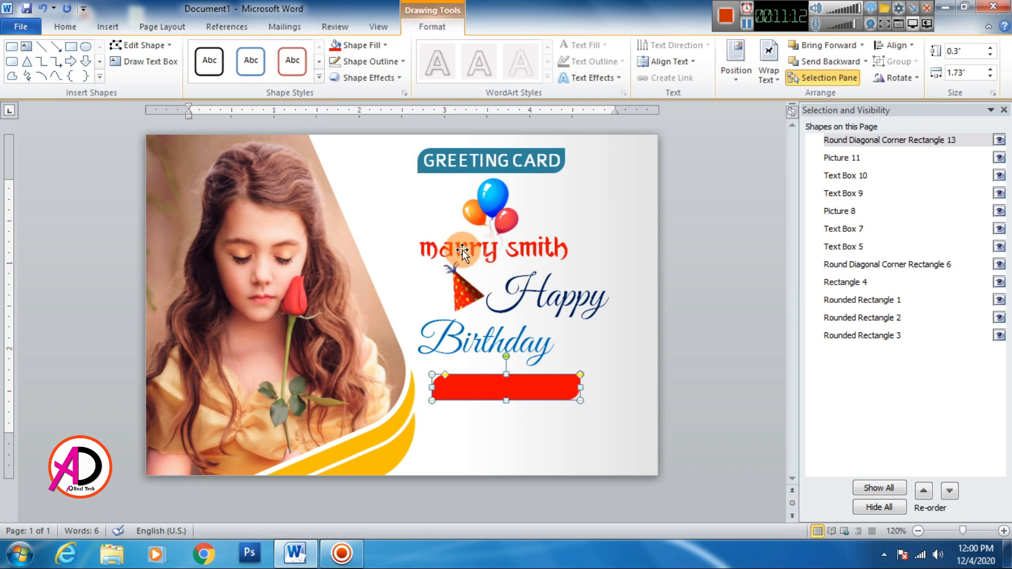
click(461, 232)
click(441, 232)
drag(441, 231, 455, 246)
drag(470, 280, 474, 400)
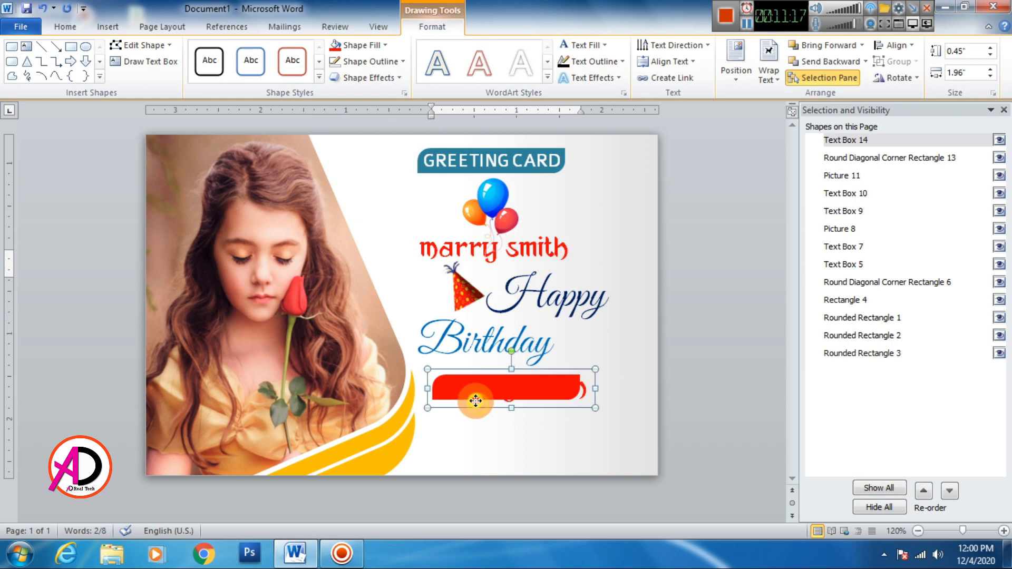
Step: Replace the duplicated text on the red banner with "join us party" and fill the lettering with standard yellow
triple_click(583, 381)
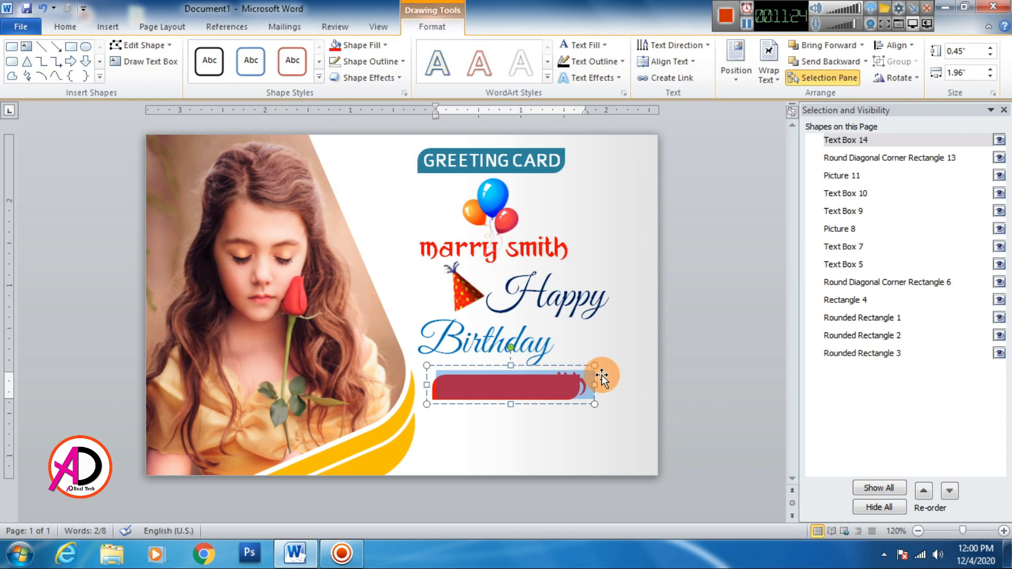
key(Delete)
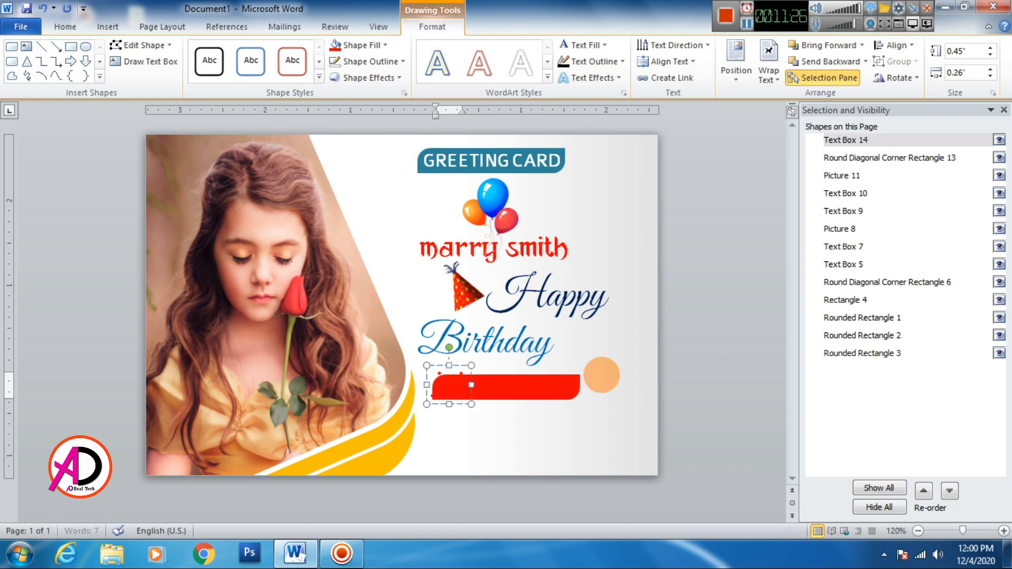
text(join my party)
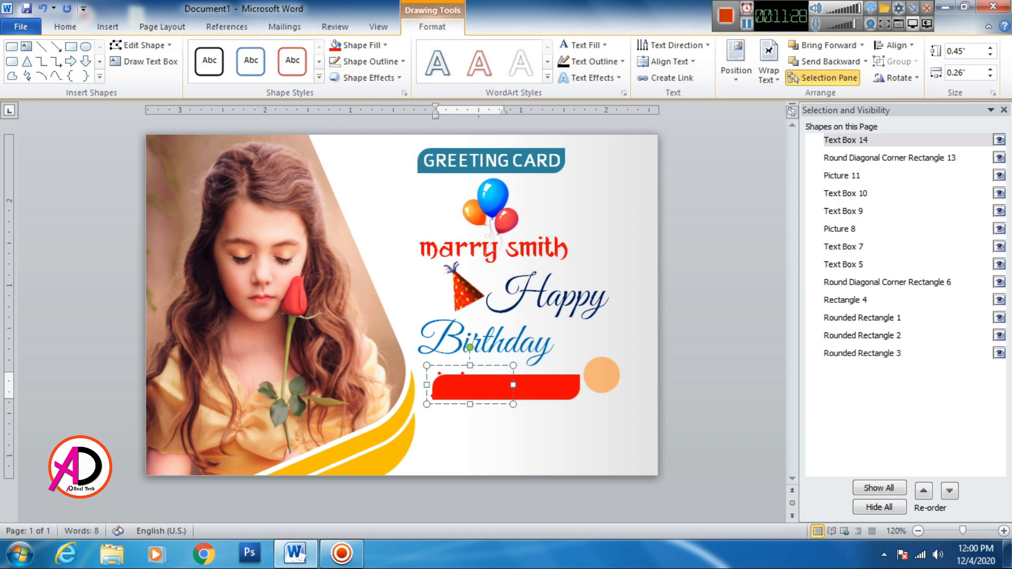
key(ctrl+a)
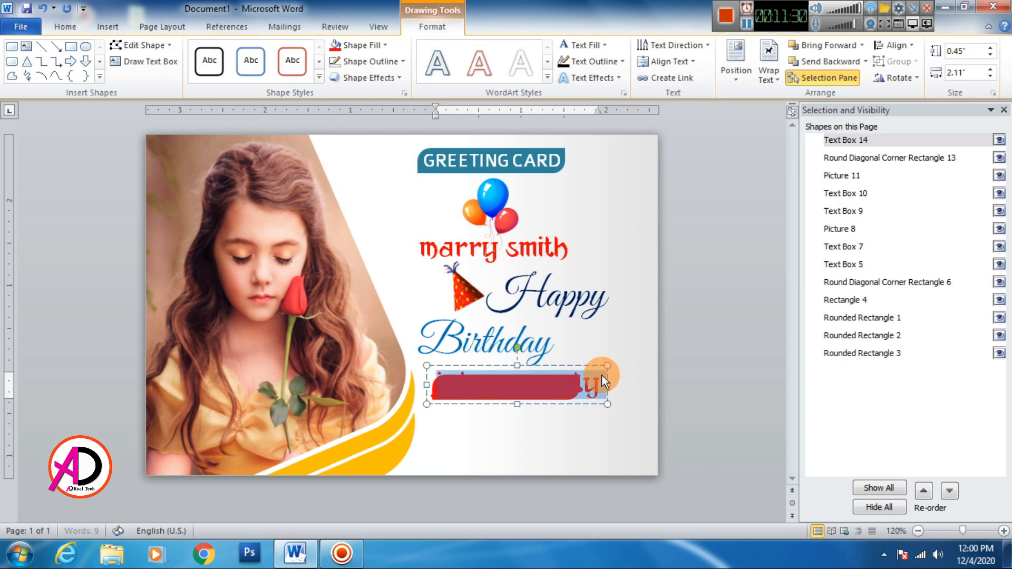
click(599, 49)
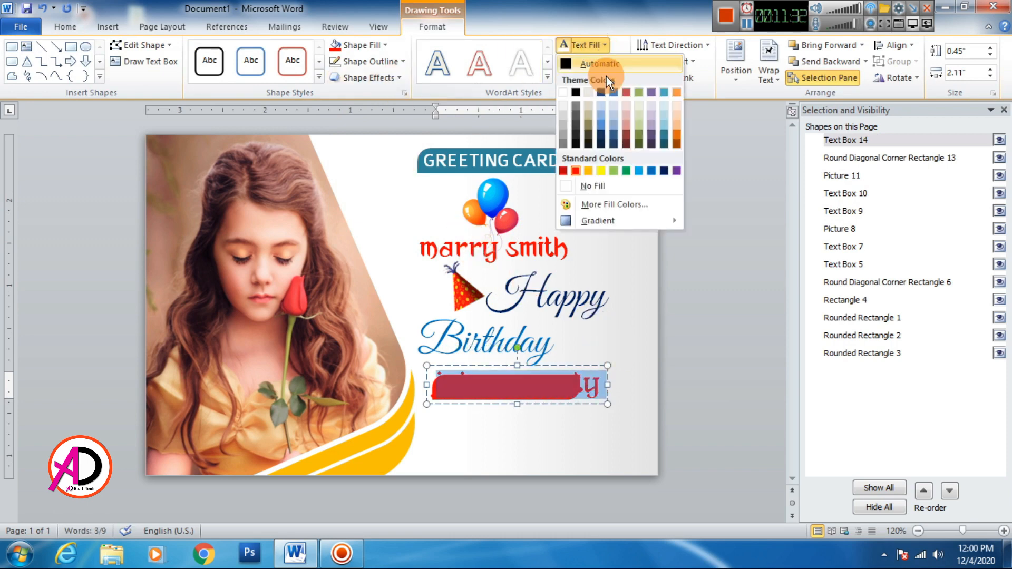
click(602, 172)
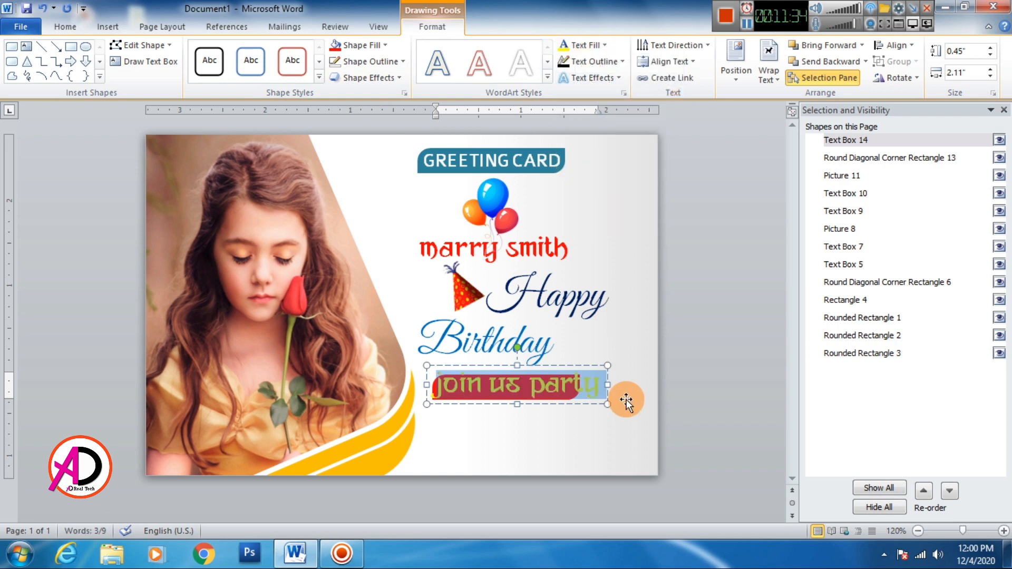
Step: Reduce the "join us party" text to 16 pt and remove its bold formatting
click(65, 26)
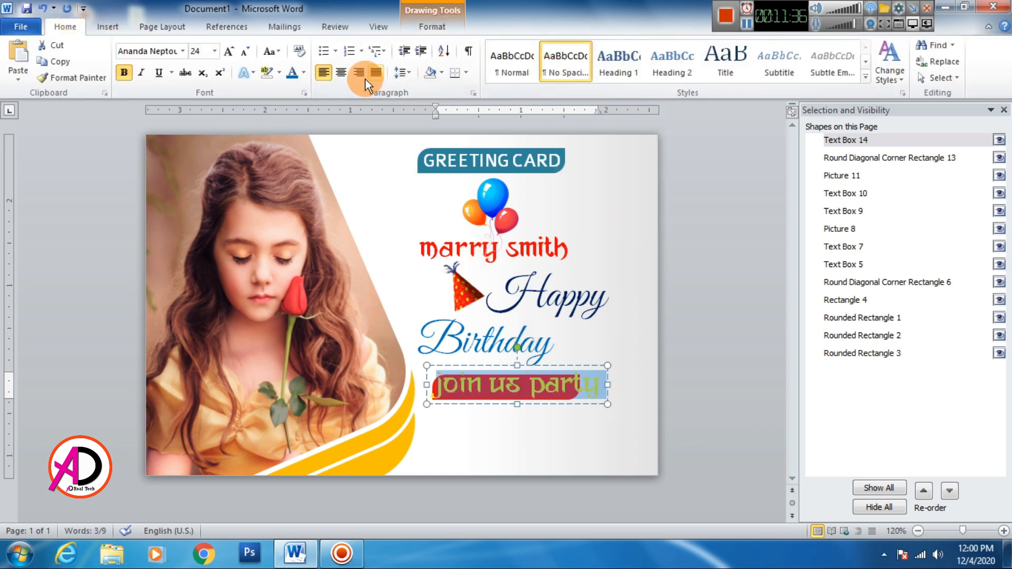
click(246, 50)
click(247, 50)
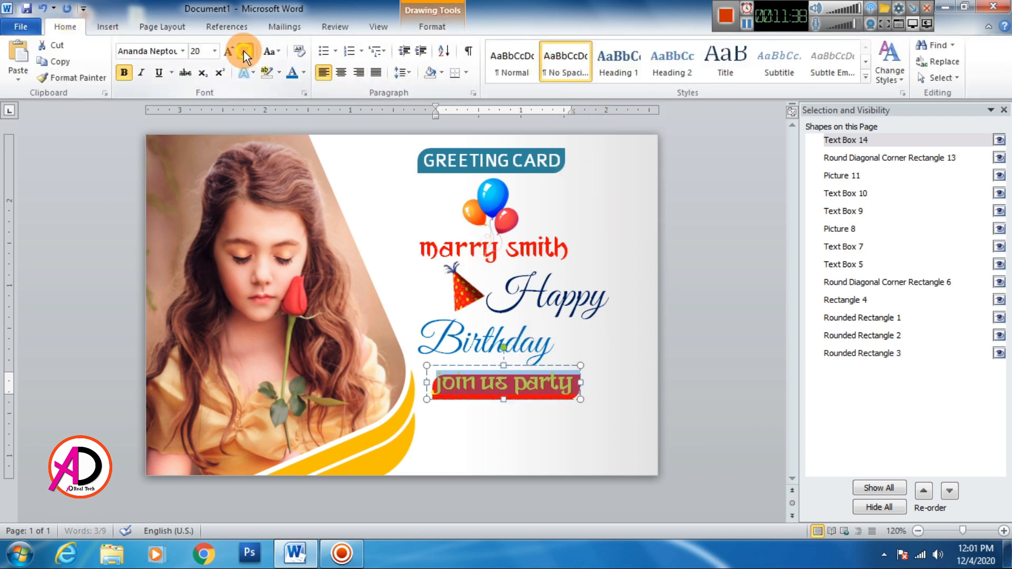
click(247, 51)
click(247, 51)
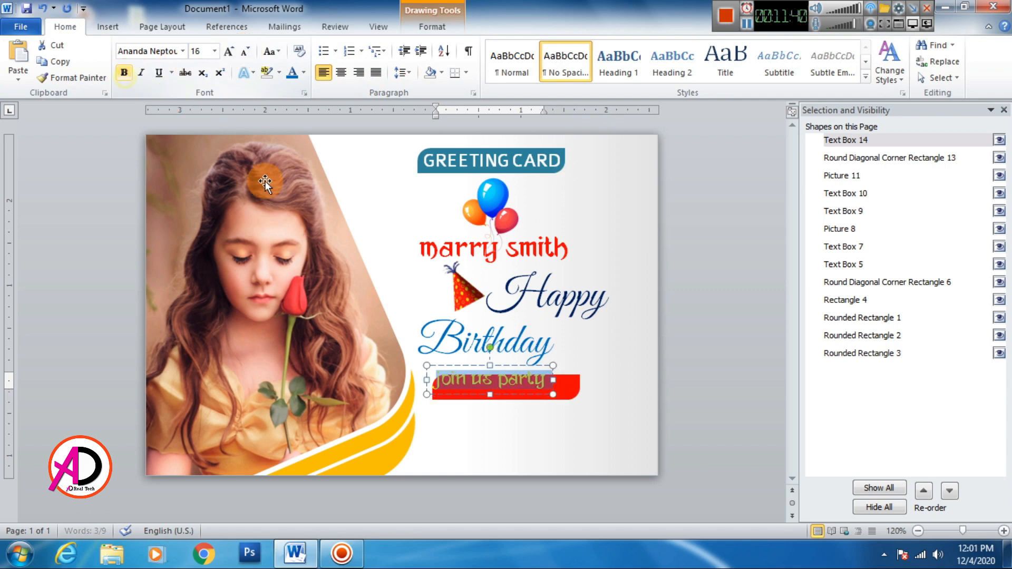
Step: Center the "join us party" text box on the red banner and hide the Selection and Visibility list
click(526, 399)
drag(526, 399, 526, 399)
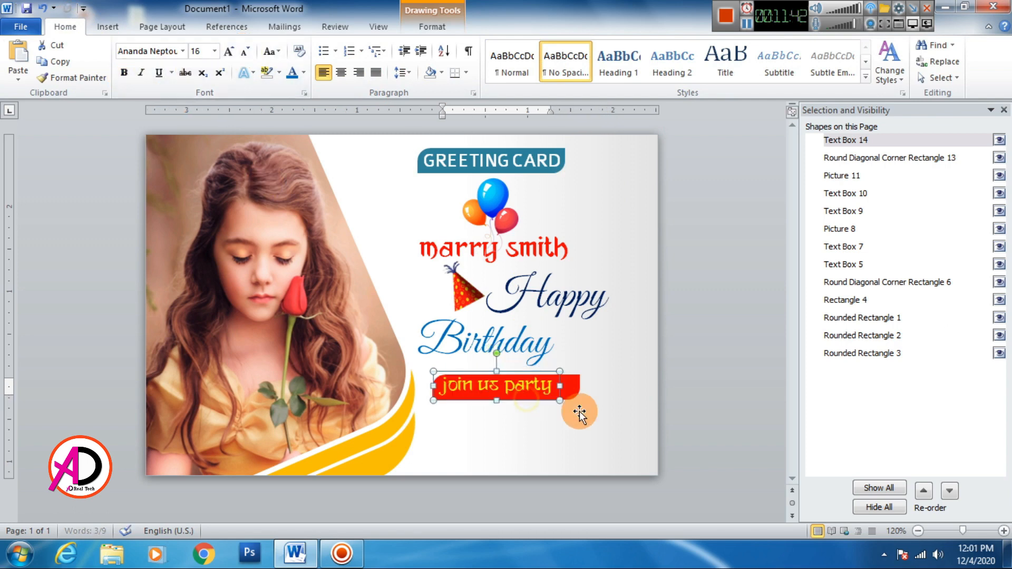
key(ctrl+Right)
key(ctrl+Right)
key(ctrl+Right)
key(ctrl+Right)
key(ctrl+Right)
key(ctrl+Right)
key(ctrl+Right)
key(ctrl+Right)
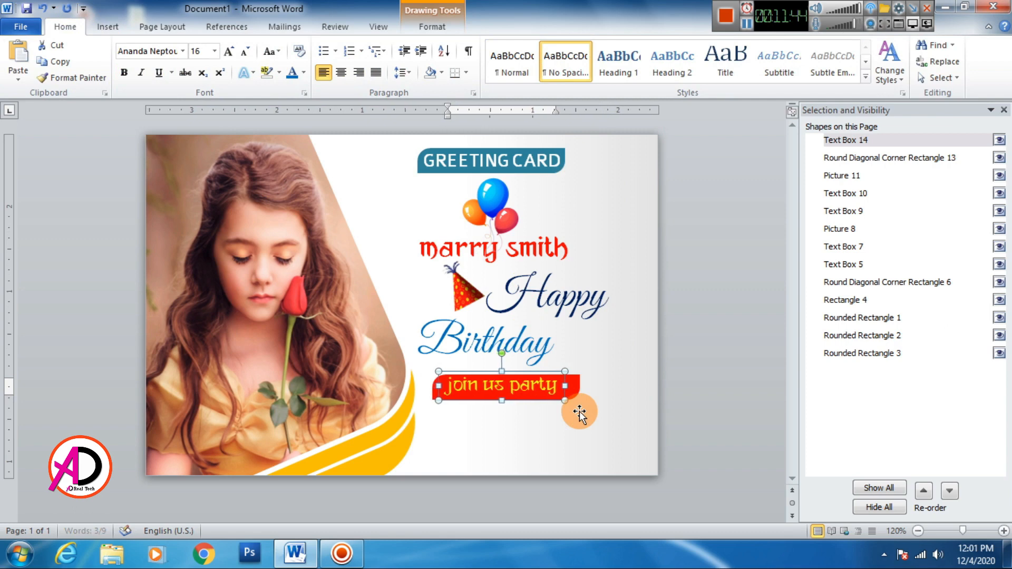
key(ctrl+Down)
key(ctrl+Right)
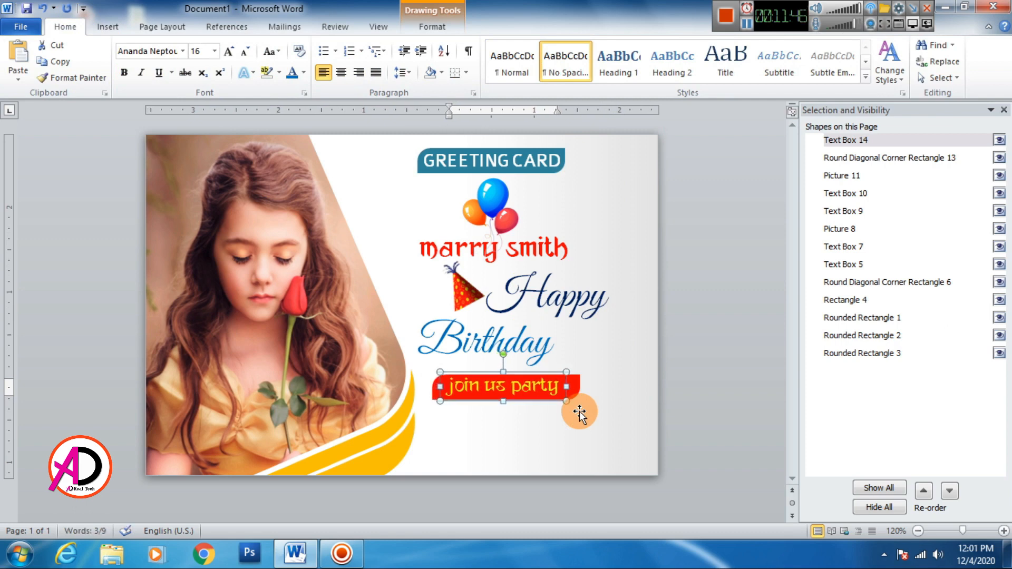
click(673, 289)
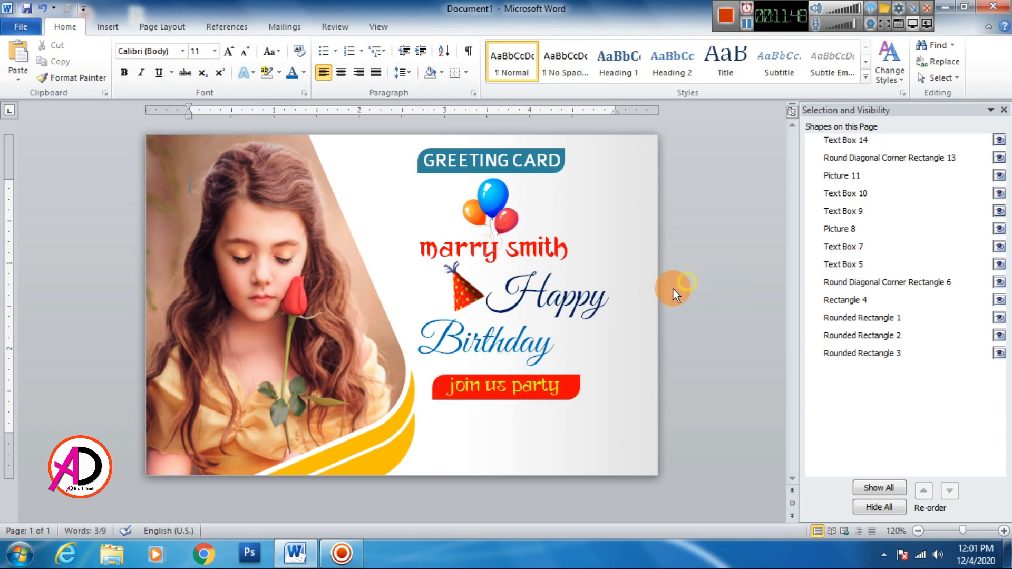
click(1003, 110)
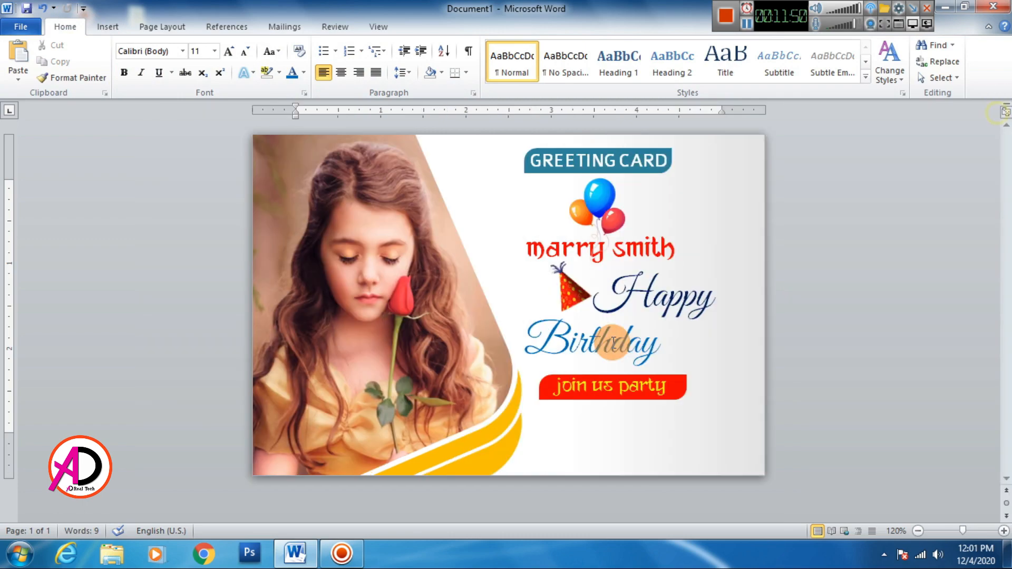
Step: Draw a text box about 2.52 by 0.58 inches below the red banner and apply the No Spacing style
ctrl+scroll(613, 342, up, 4)
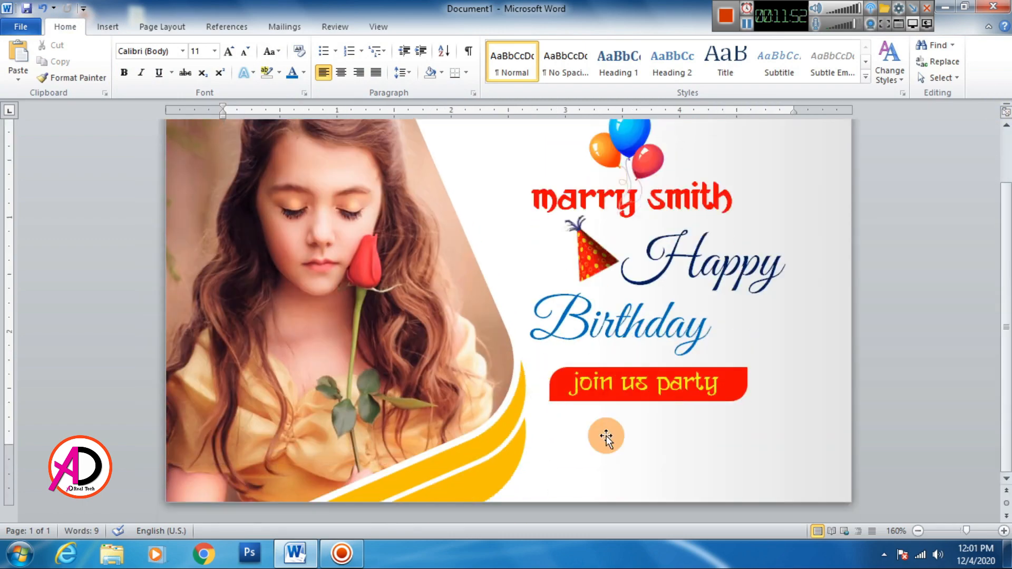
click(108, 27)
click(212, 66)
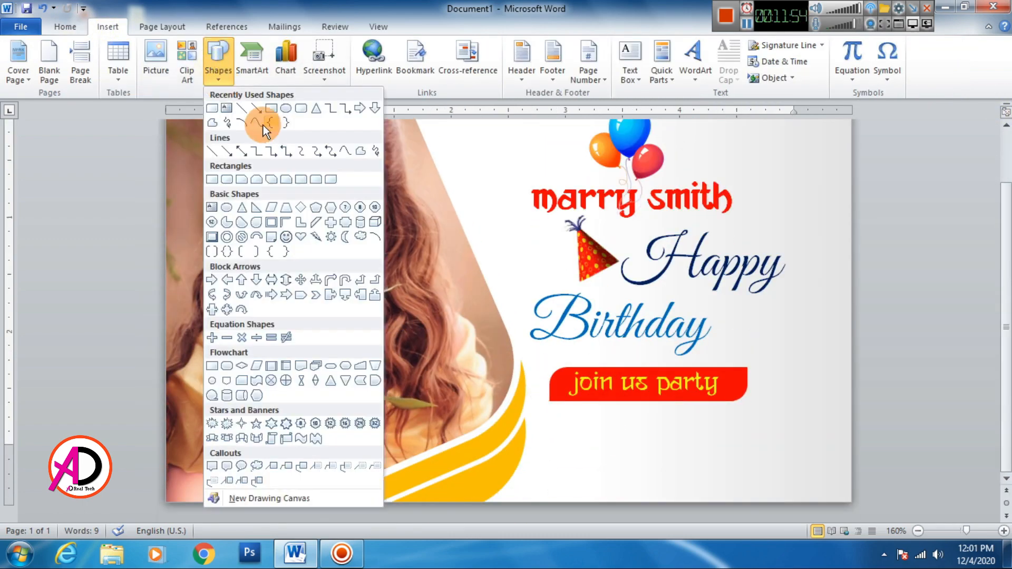
click(224, 112)
drag(544, 418, 831, 483)
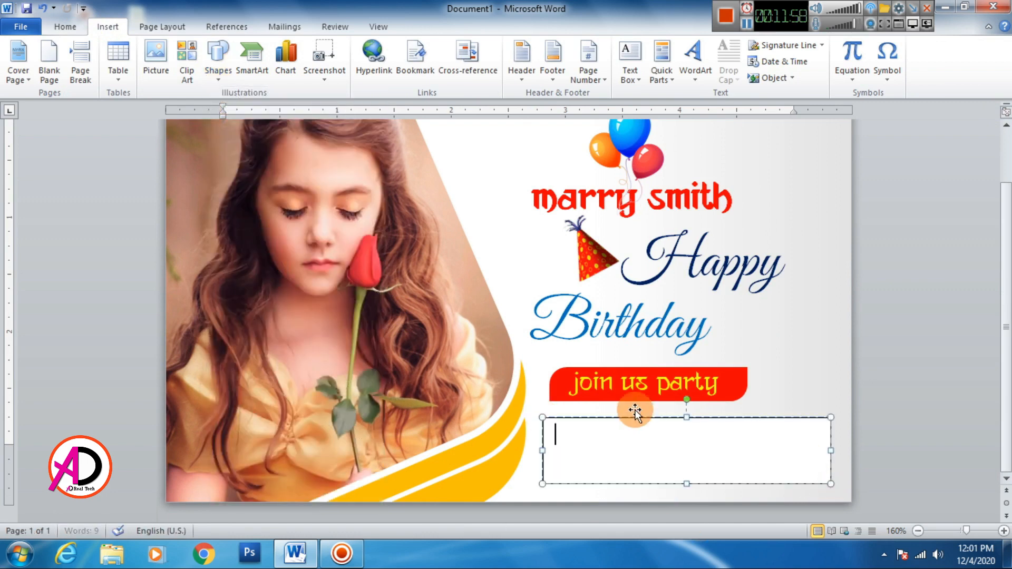
click(66, 25)
click(566, 60)
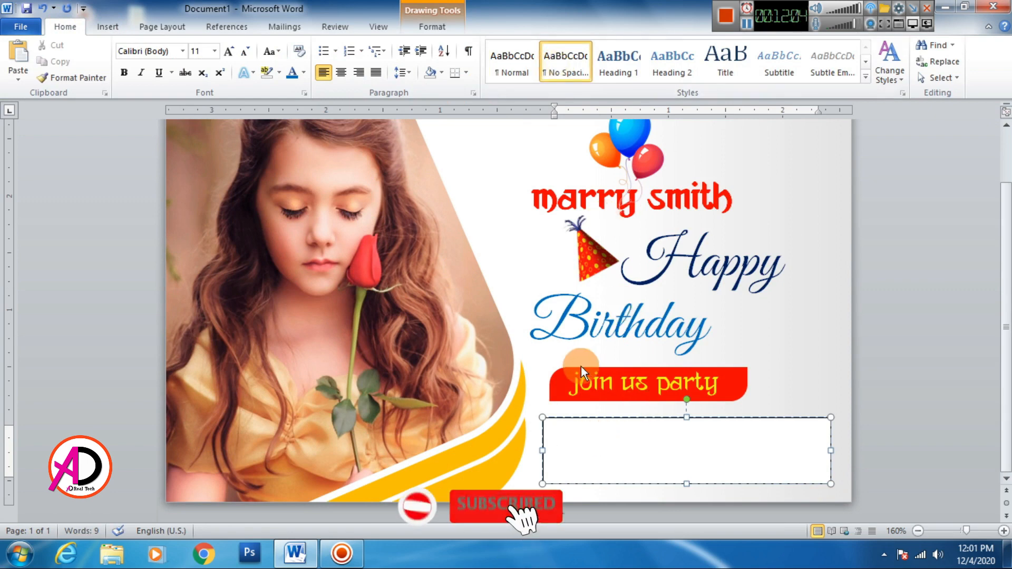
Step: Enter the party details "JAN -01-2021 | TIME: 10:00am" in the new text box
text(J)
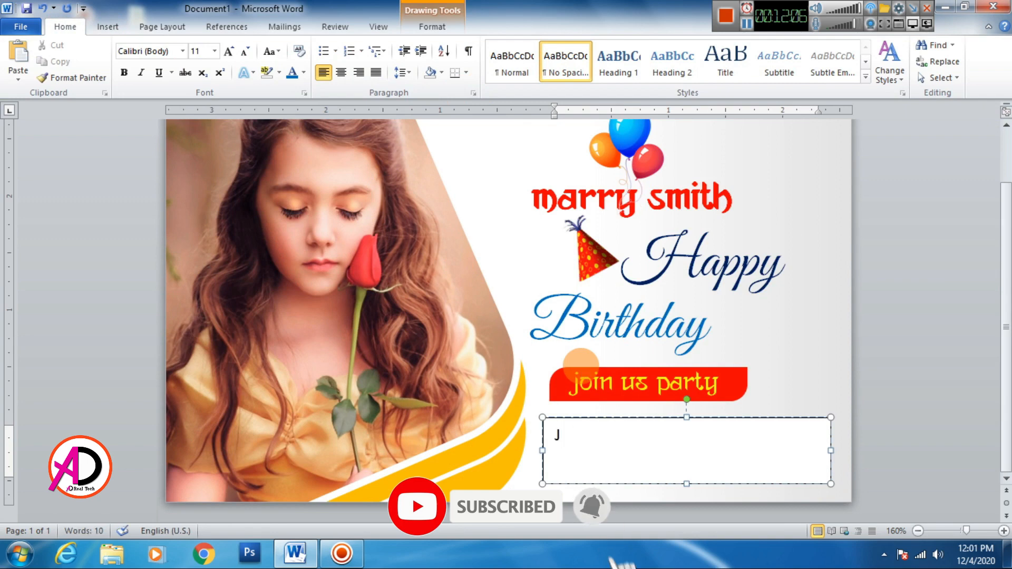
text(AN 01)
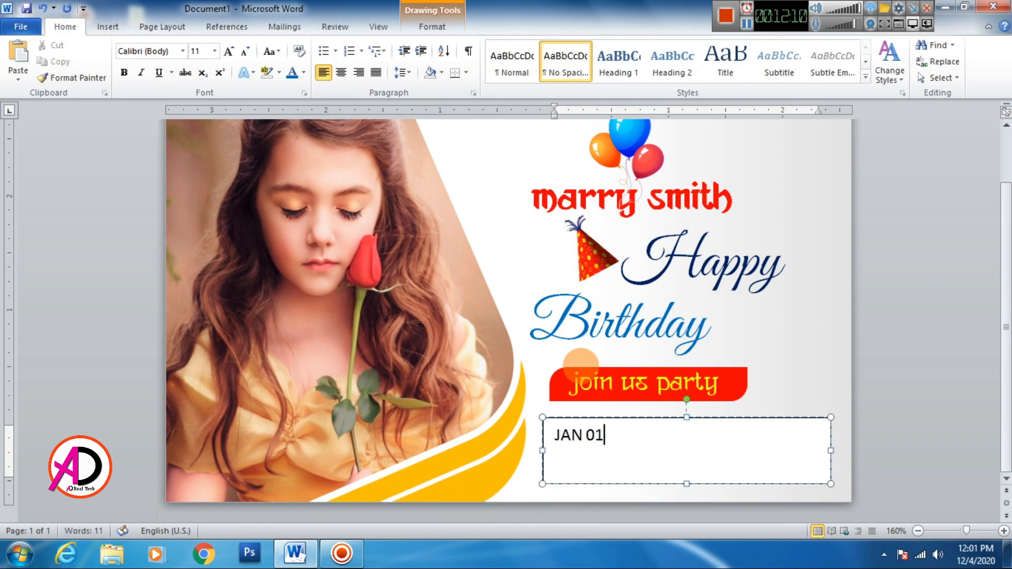
key(Left)
key(Left)
text(-)
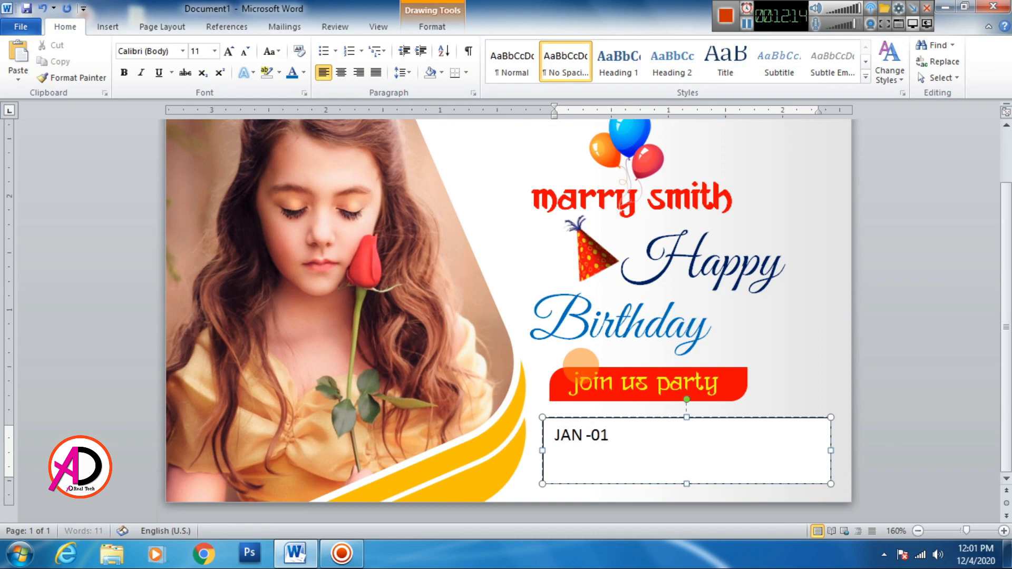
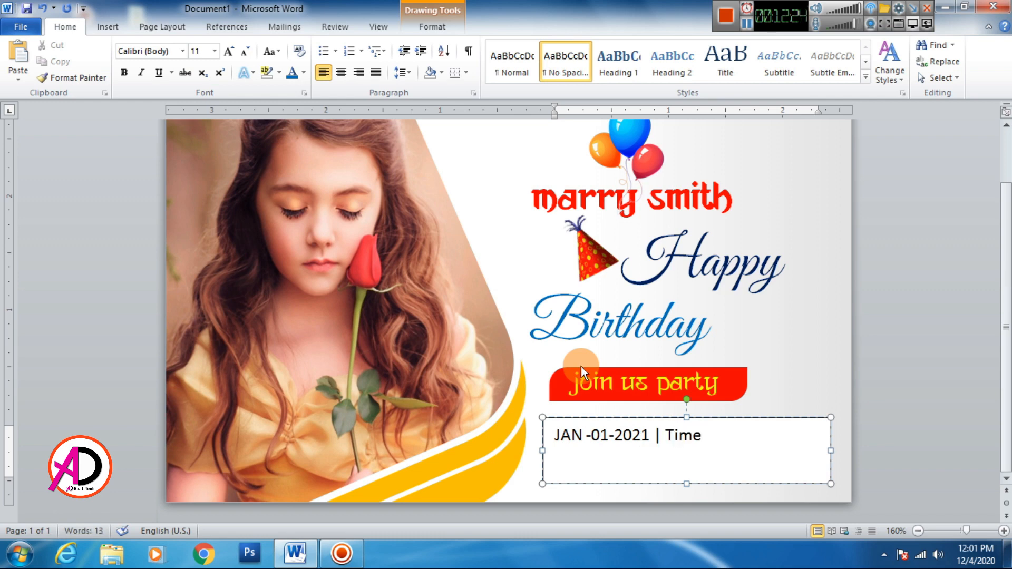
key(BackSpace)
key(BackSpace)
key(BackSpace)
key(BackSpace)
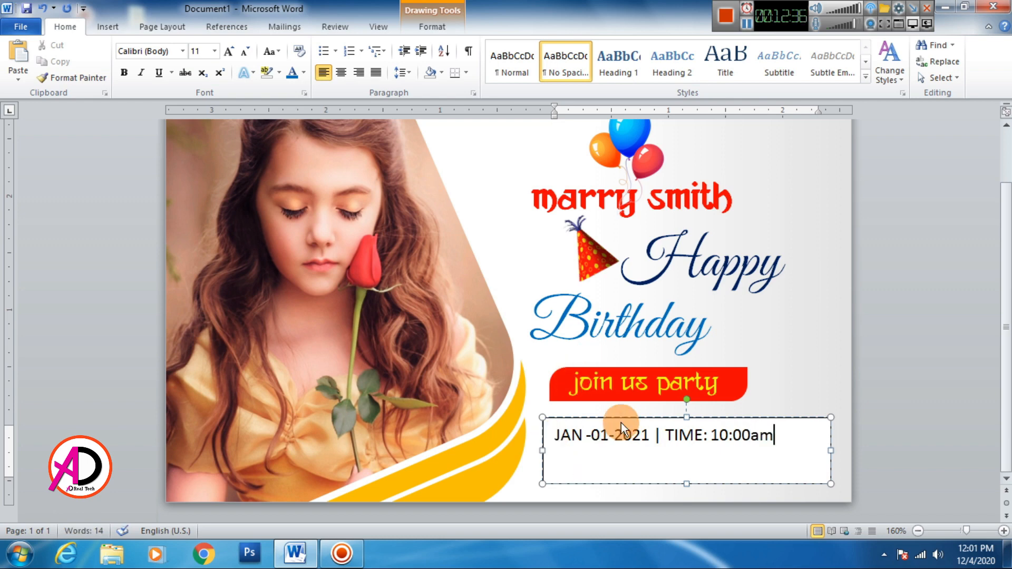
Step: Remove the outline and the fill from the date and time text box
click(407, 28)
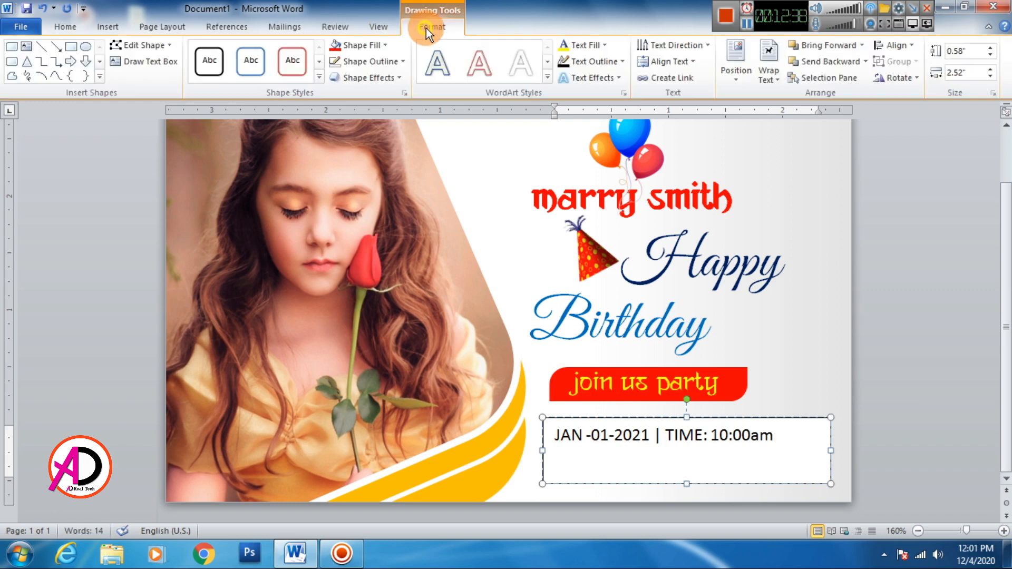
click(354, 63)
click(361, 184)
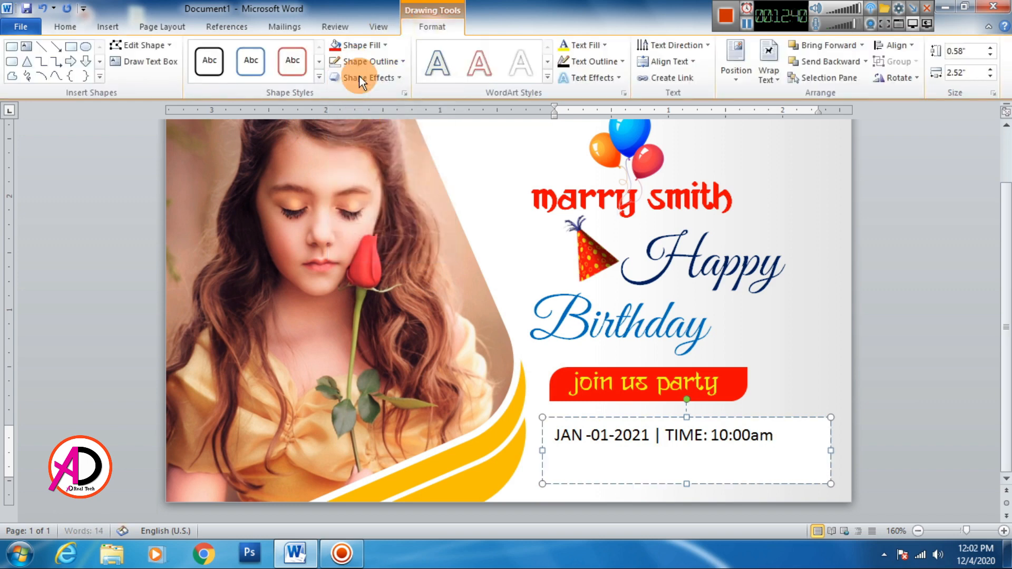
click(357, 46)
click(366, 168)
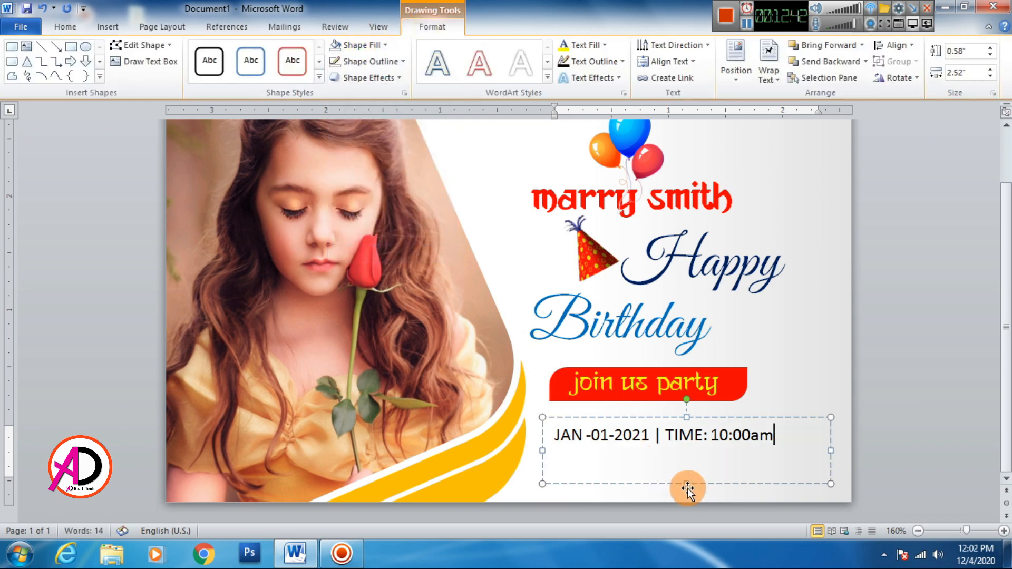
Step: Resize the date and time text box to about 2.31 by 0.29 inches so its text fits on one line
drag(687, 484, 700, 451)
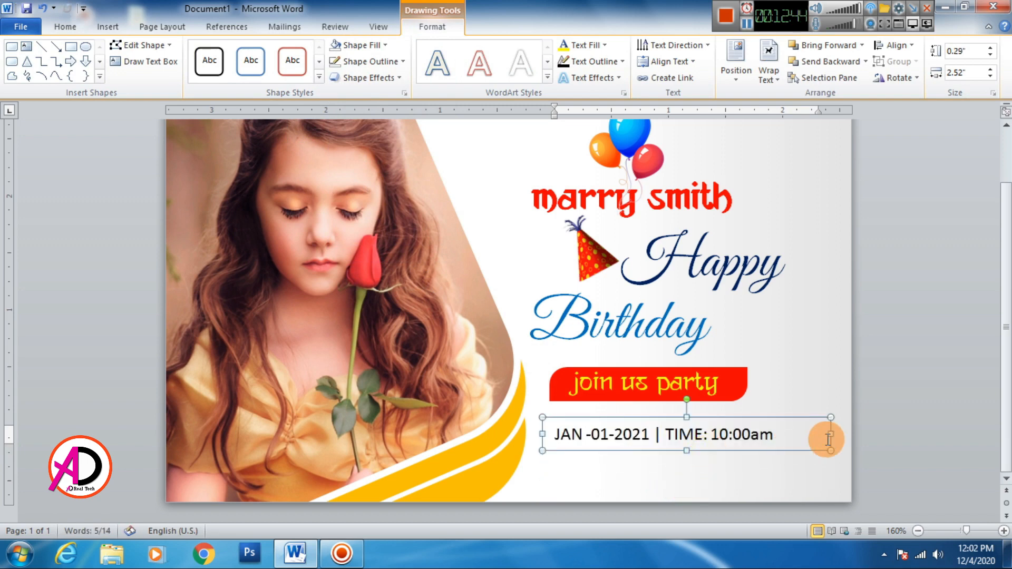
drag(786, 435, 782, 435)
click(952, 439)
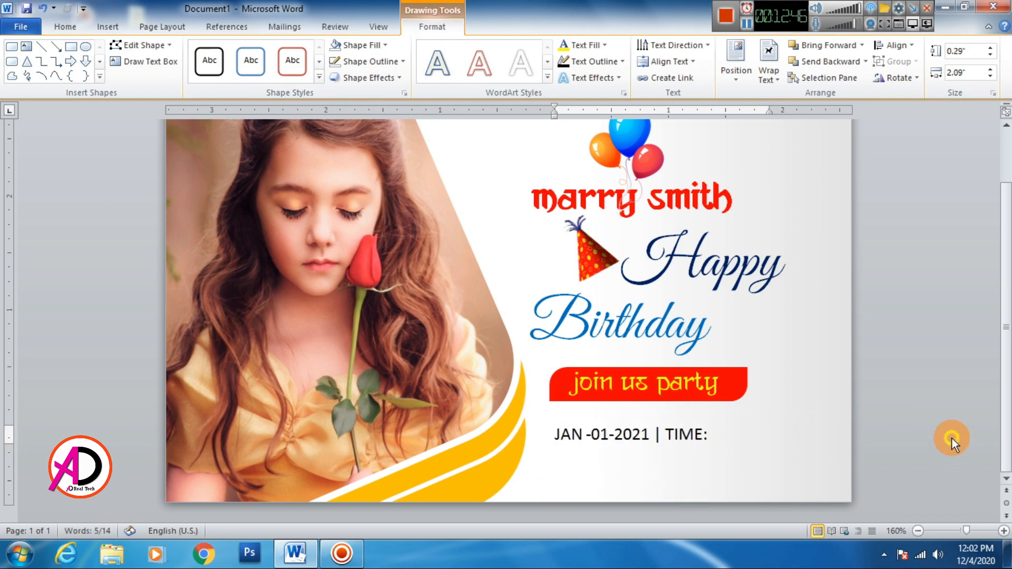
click(651, 472)
drag(782, 473, 805, 472)
scroll(743, 459, down, 1)
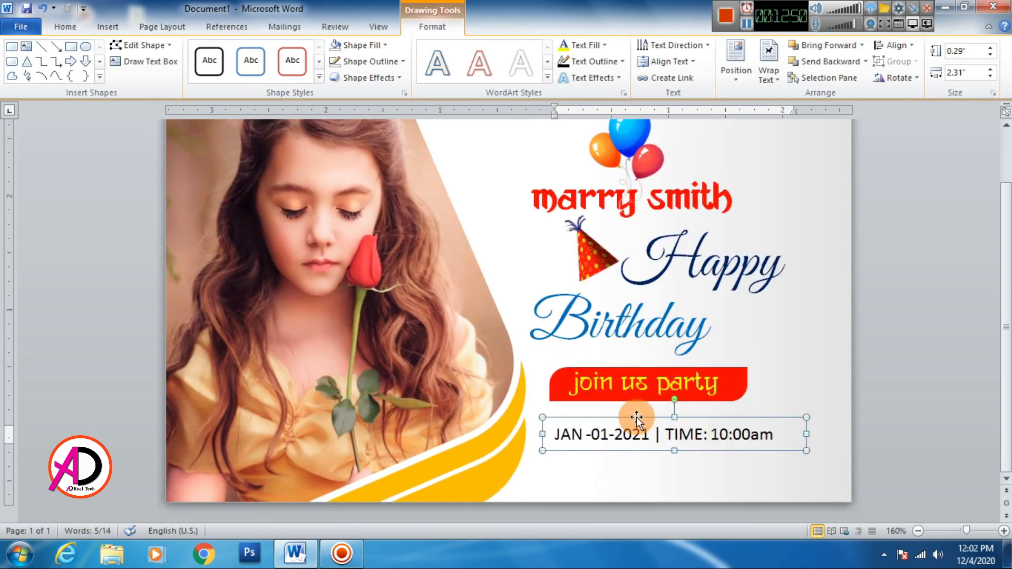
Step: Center the date and time text within its box and move the box up closer to the red banner
key(ctrl+e)
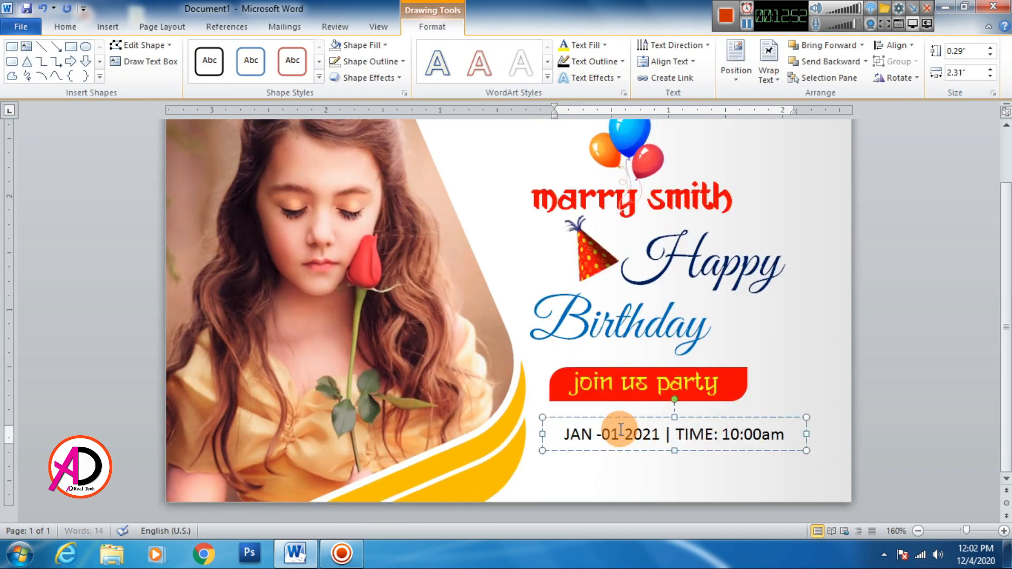
drag(619, 419, 619, 409)
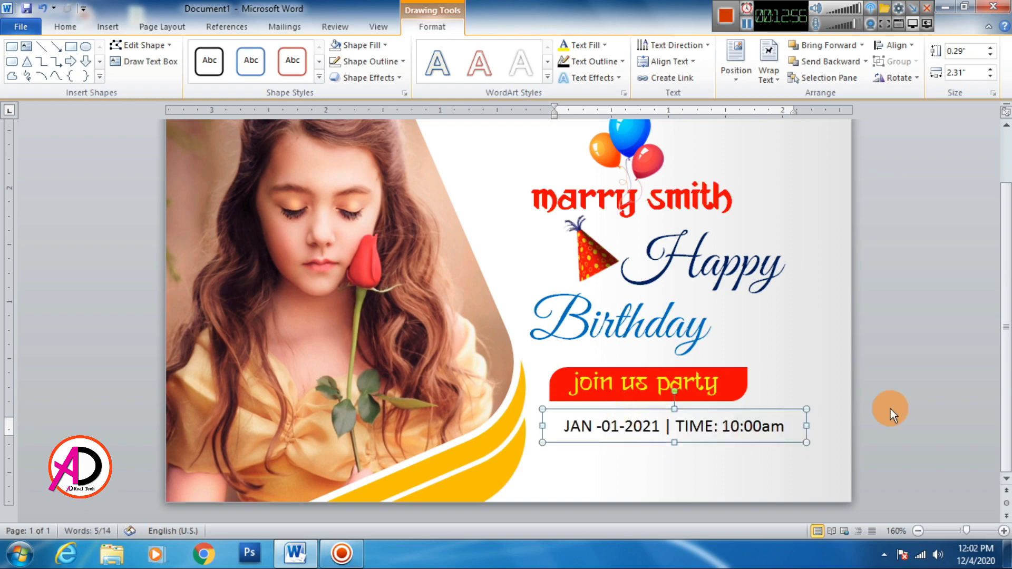
click(891, 409)
scroll(610, 321, up, 1)
scroll(610, 320, down, 8)
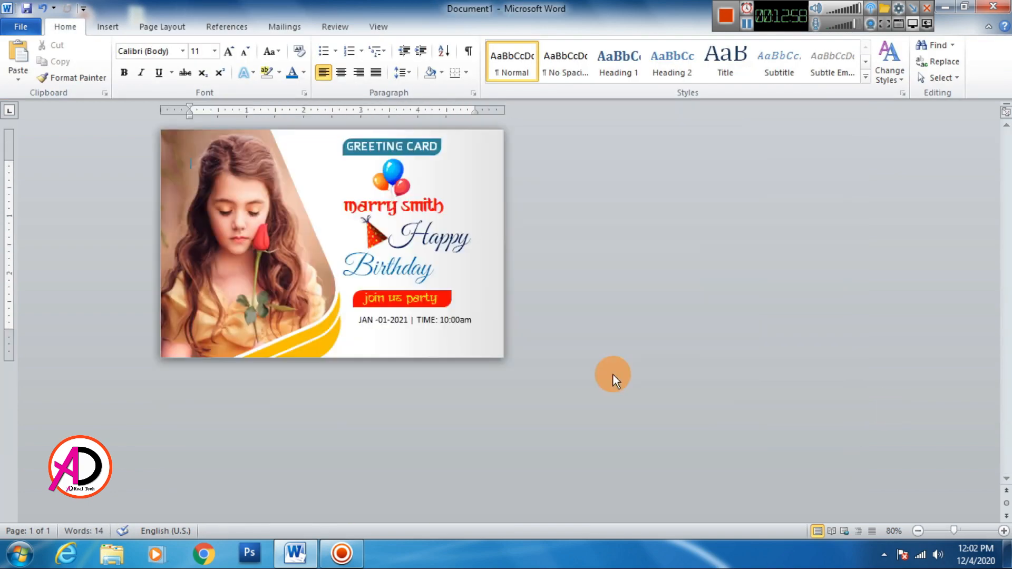
scroll(505, 359, up, 2)
scroll(508, 359, up, 1)
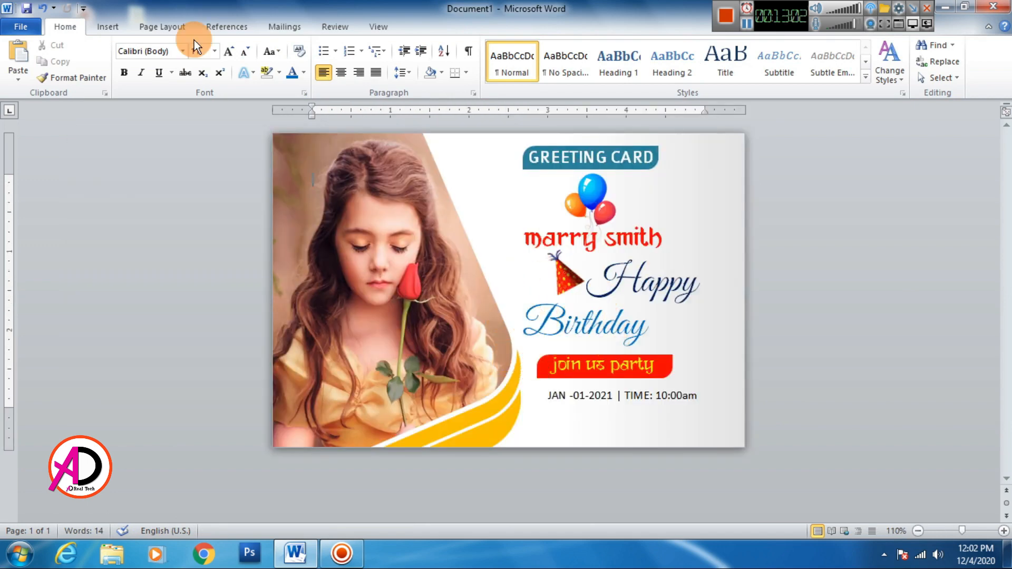
Step: Insert the confetti streamer picture "unnamed" from the Birthday tools folder and set its text wrapping to In Front of Text
click(114, 27)
click(210, 68)
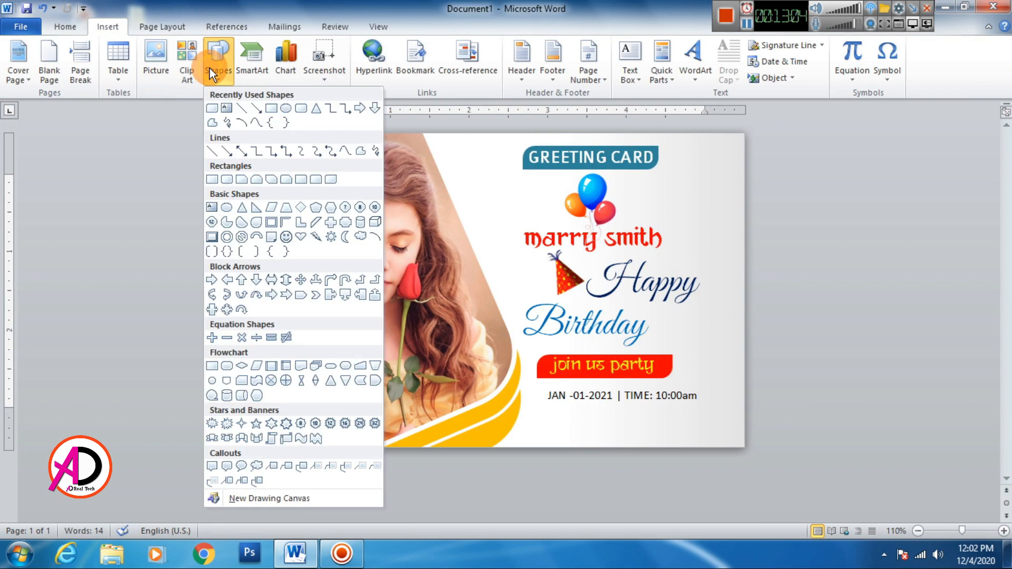
click(153, 56)
click(563, 131)
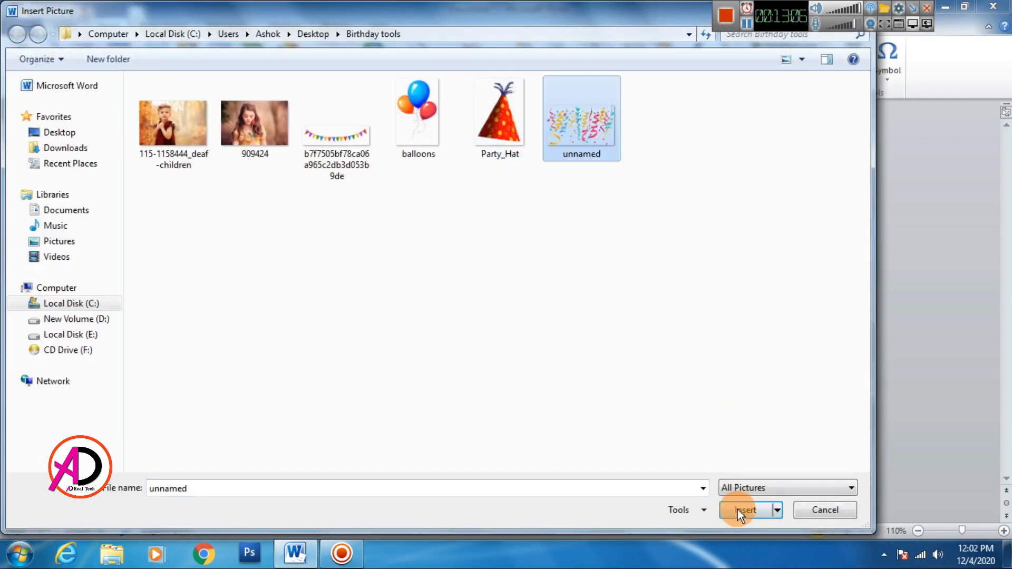
click(738, 510)
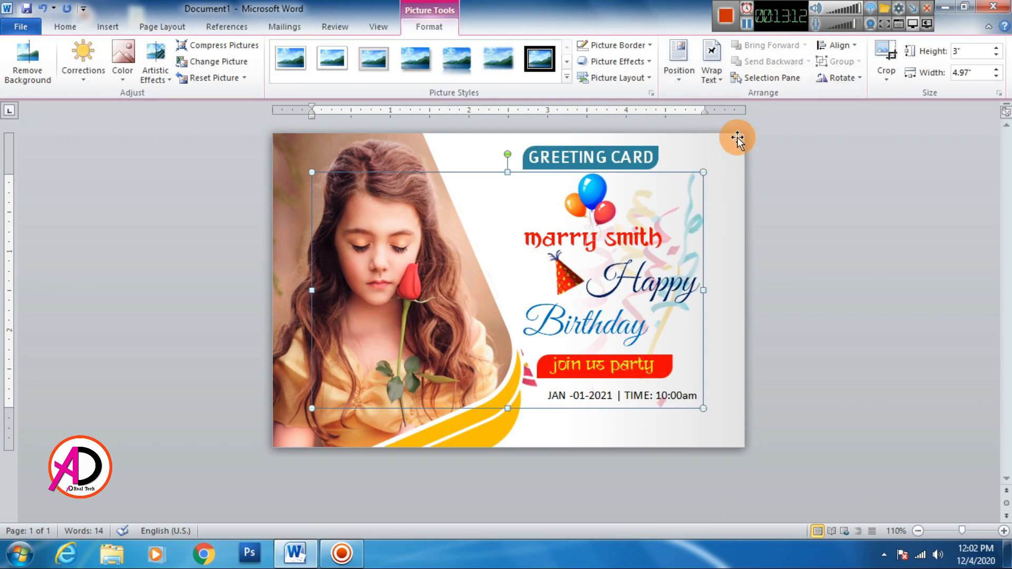
click(711, 74)
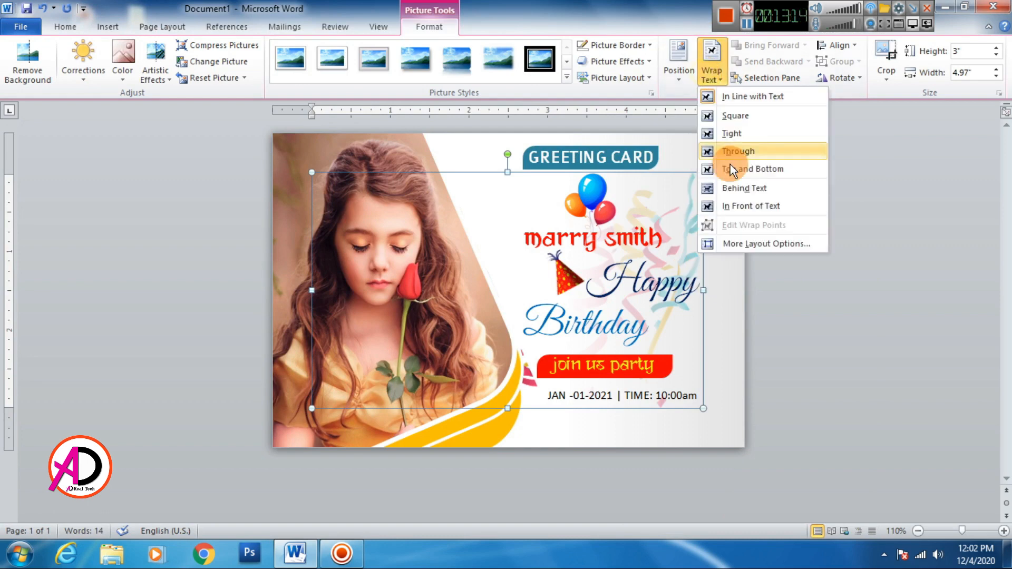
click(739, 207)
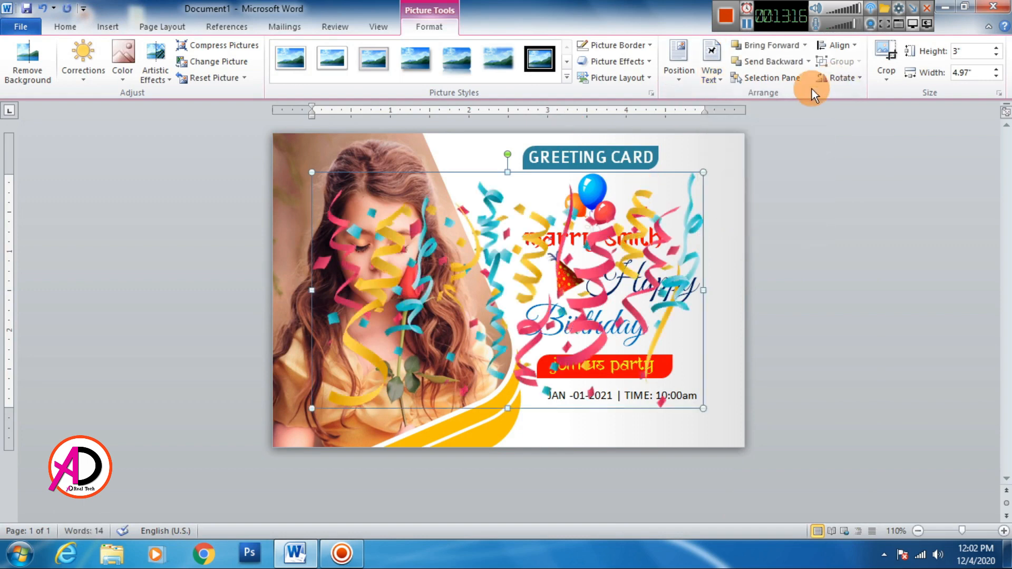
Step: Rotate the confetti picture right 90°, shrink it to about 1.8 by 2.99 inches and place it over the greeting text
click(849, 79)
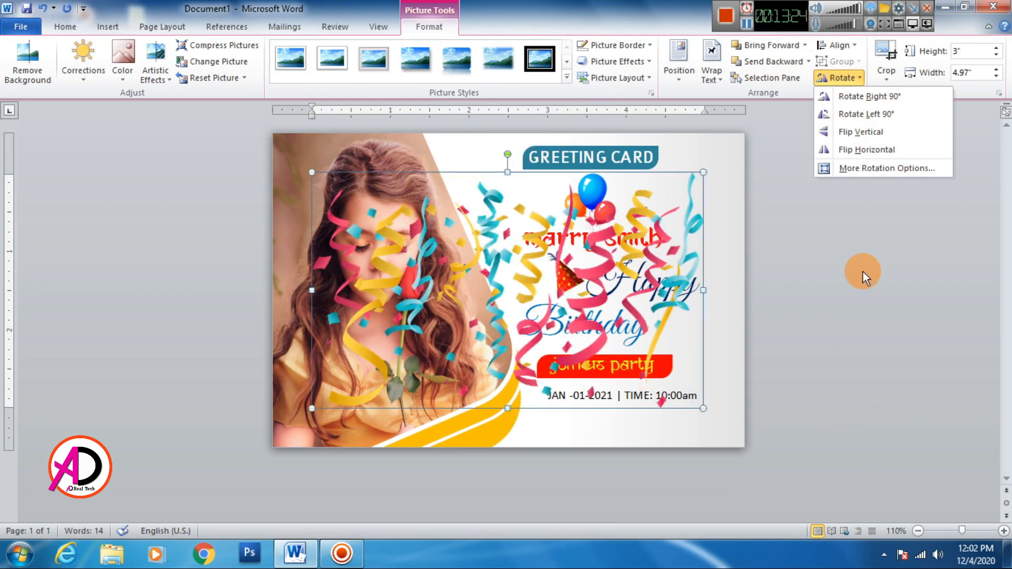
click(856, 97)
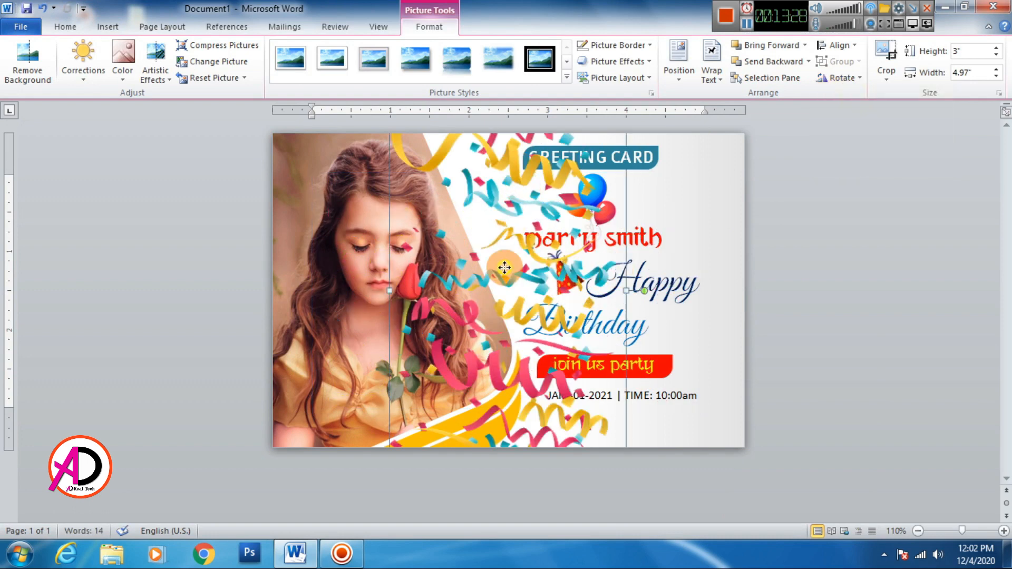
drag(504, 268, 484, 320)
drag(549, 313, 466, 508)
drag(464, 419, 587, 151)
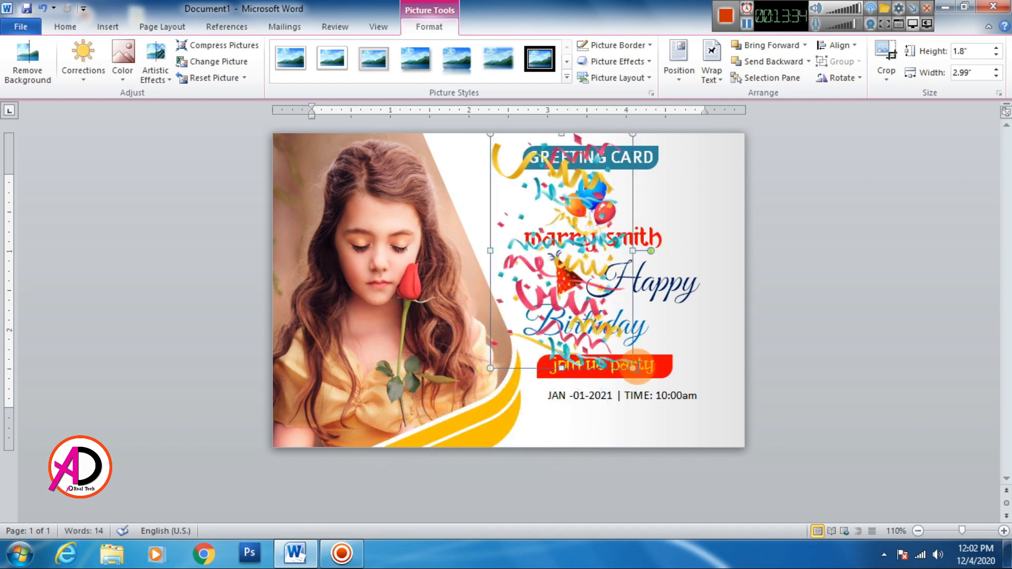
Step: Stretch the confetti picture to about 2.67 by 4.02 inches and position it along the card's right edge
drag(632, 370, 685, 454)
key(Escape)
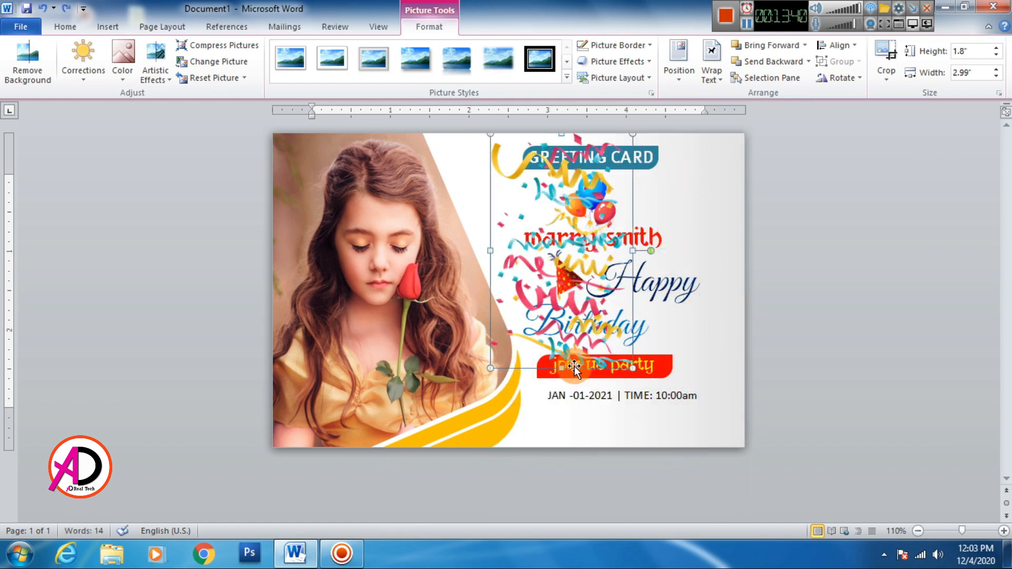
drag(562, 368, 563, 446)
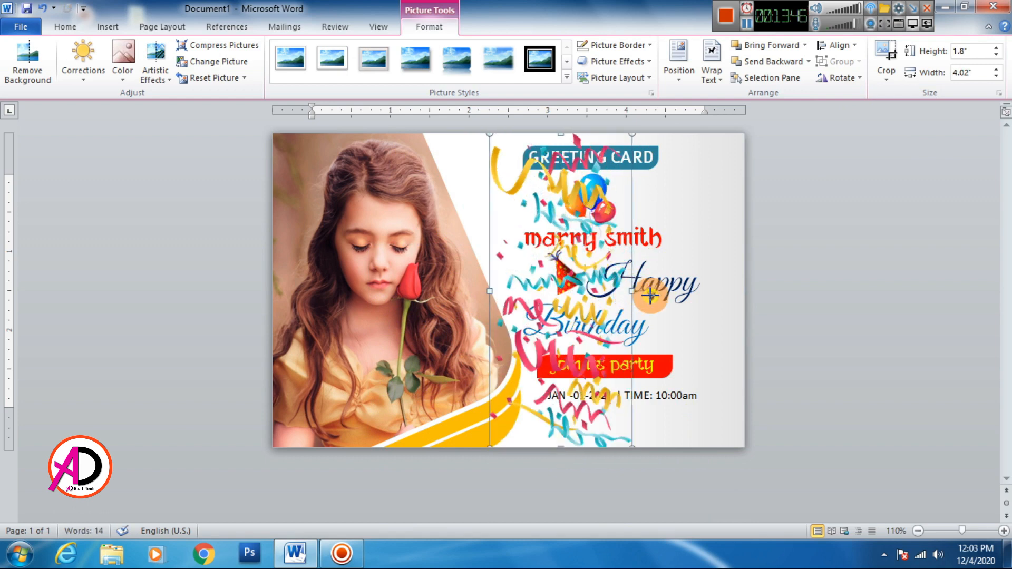
drag(650, 296, 708, 278)
drag(711, 278, 711, 287)
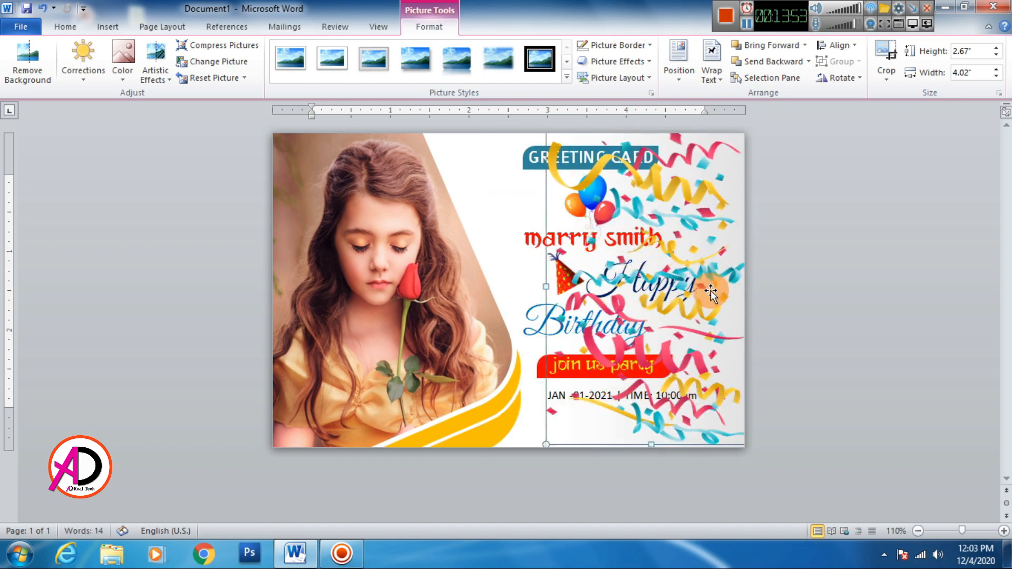
Step: Send the confetti picture backward until it lies behind the text, balloons, banner and faded white rectangle
click(769, 61)
click(769, 61)
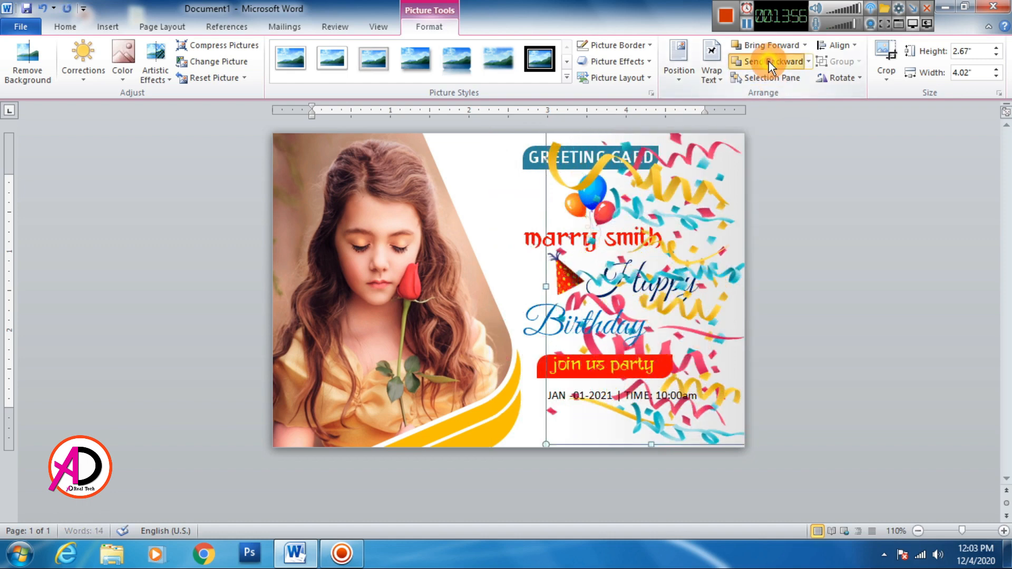
click(769, 61)
click(769, 61)
click(769, 62)
click(769, 61)
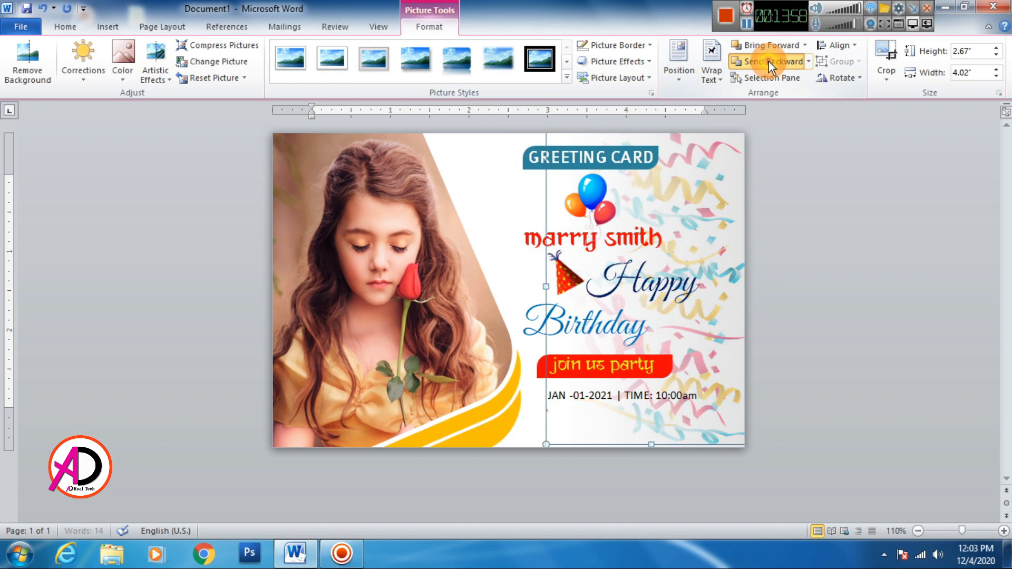
click(792, 330)
scroll(640, 321, down, 2)
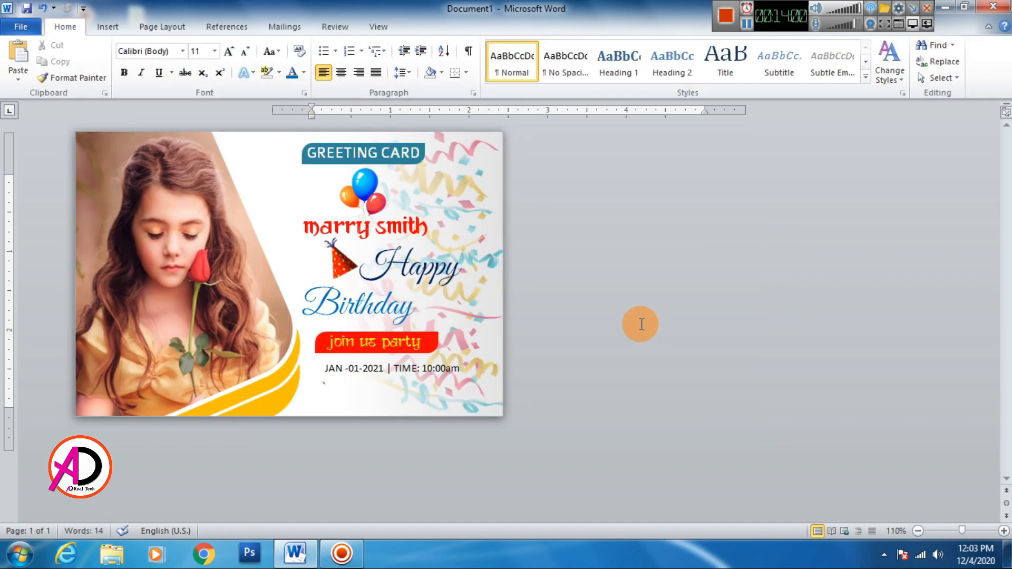
scroll(640, 332, up, 2)
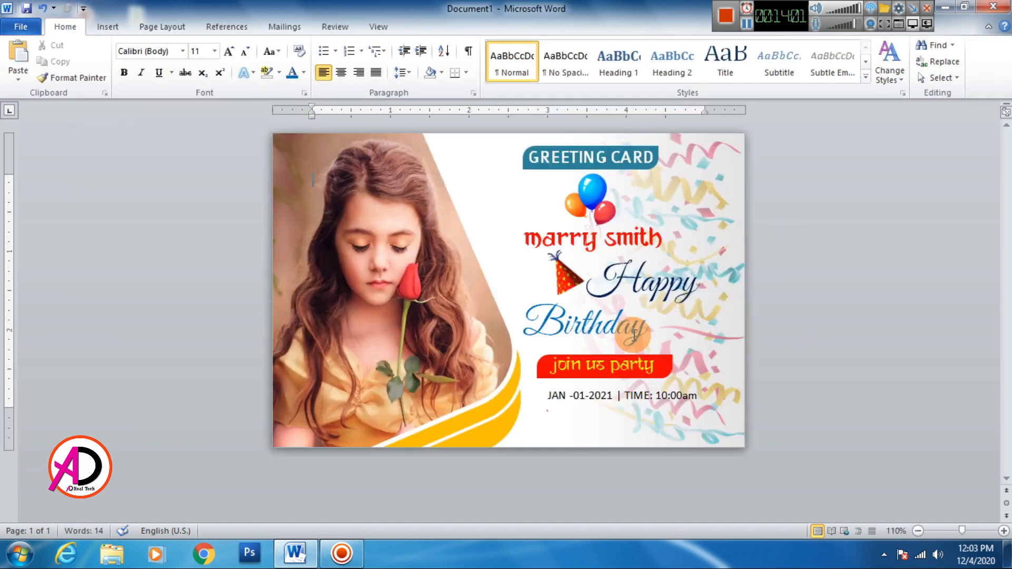
Step: Show the list of shapes on the page and hide Rectangle 4, the faded rectangle covering the confetti
click(705, 154)
click(805, 218)
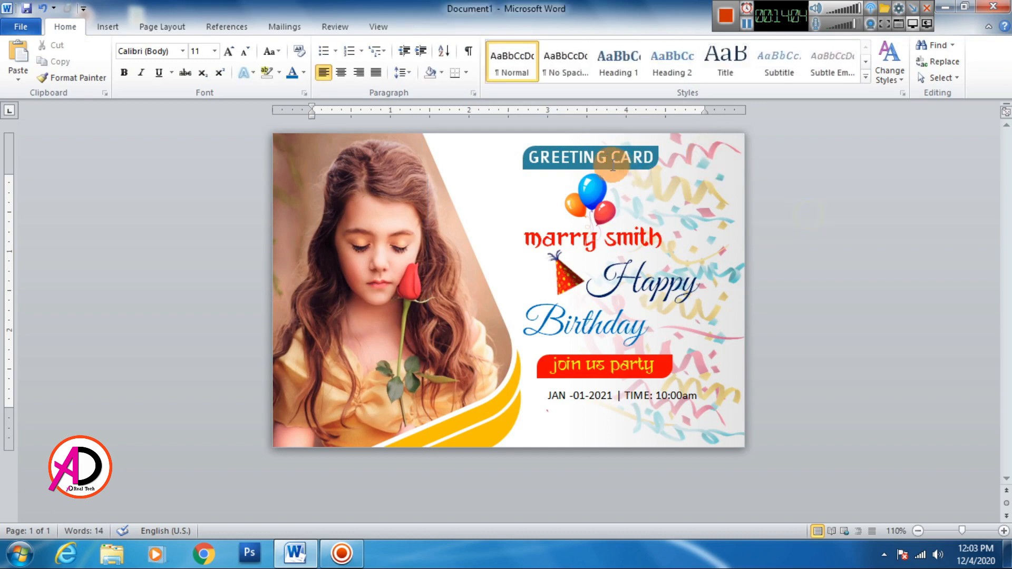
click(719, 289)
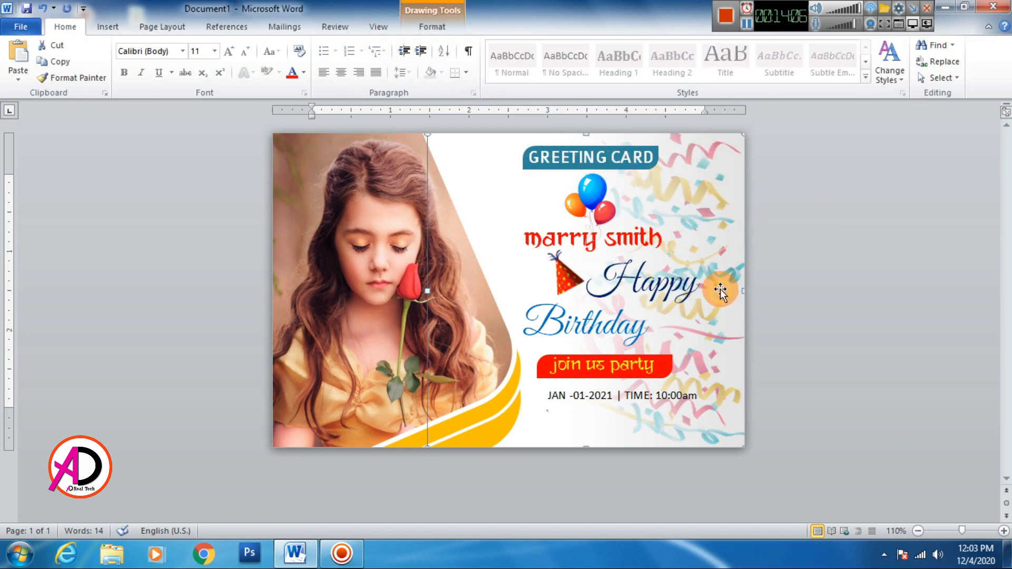
click(433, 26)
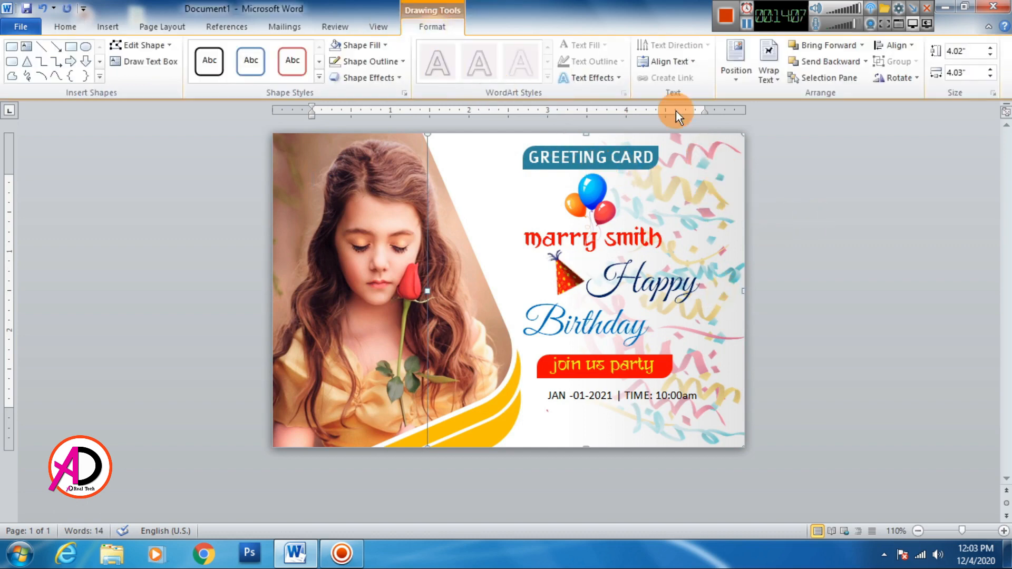
click(824, 79)
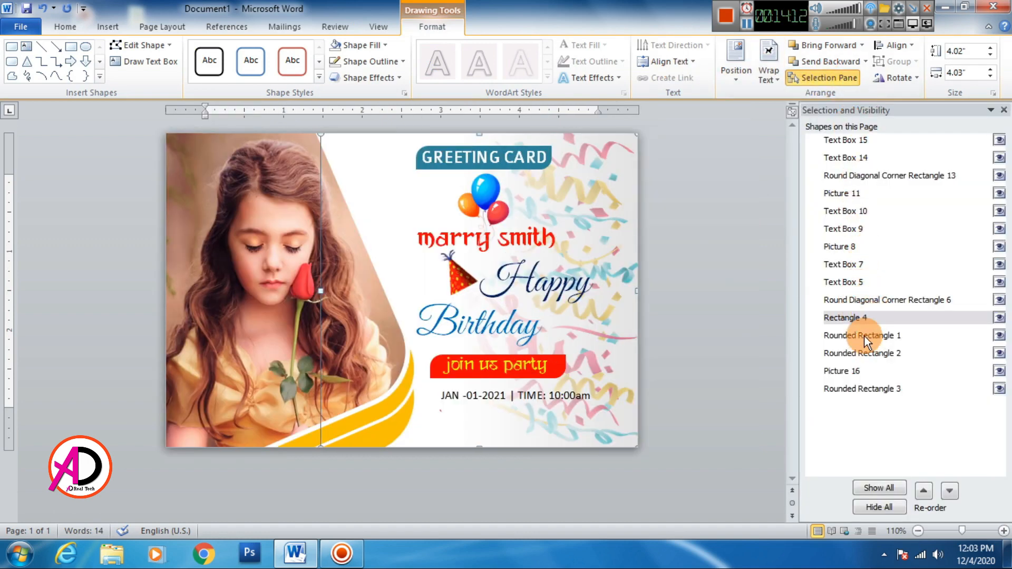
click(999, 318)
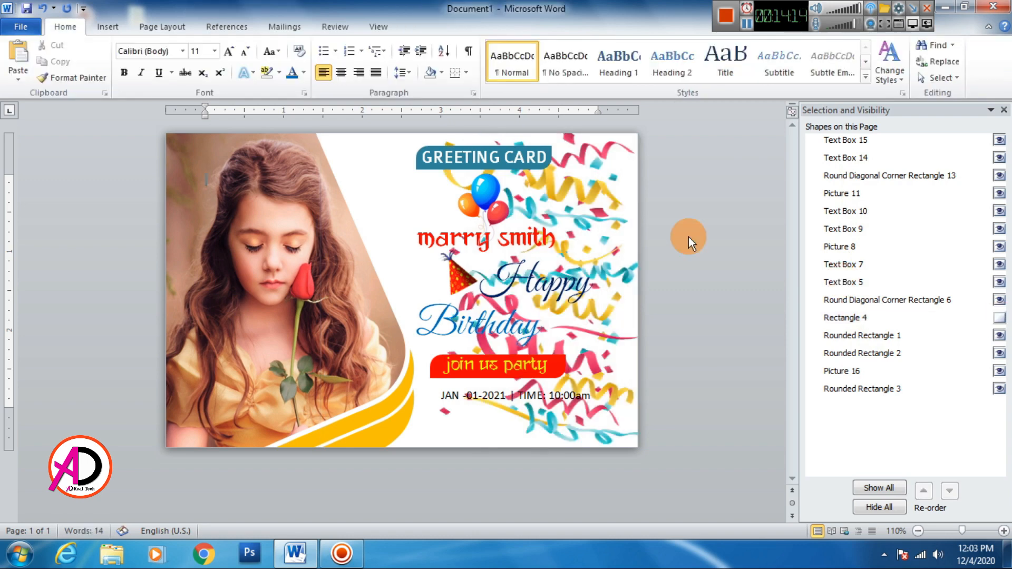
Step: Nudge the confetti picture slightly to the right, make Rectangle 4 visible again and close the shape list
click(596, 208)
key(Right)
key(Right)
key(Right)
key(Right)
key(Right)
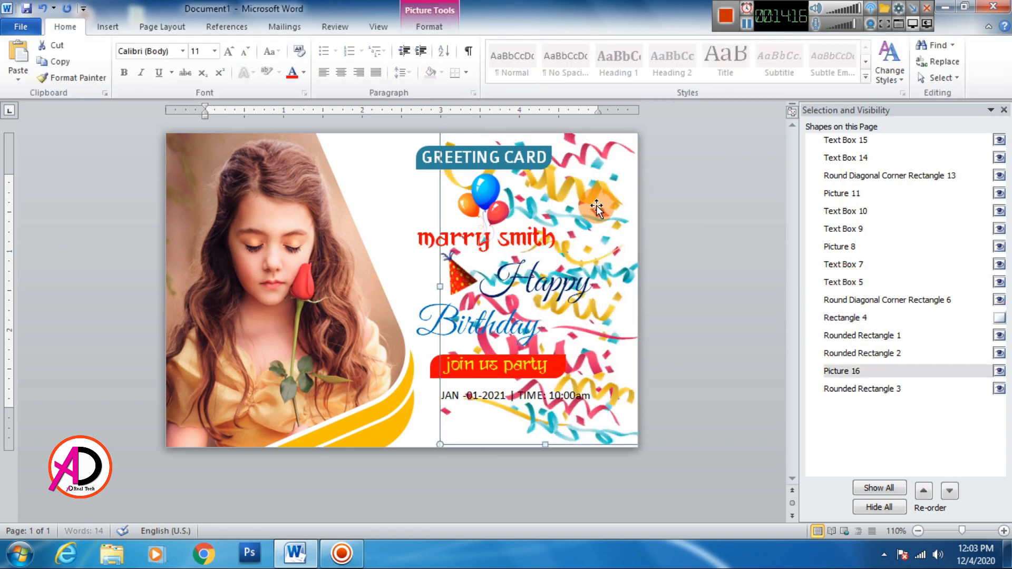
click(999, 318)
click(716, 318)
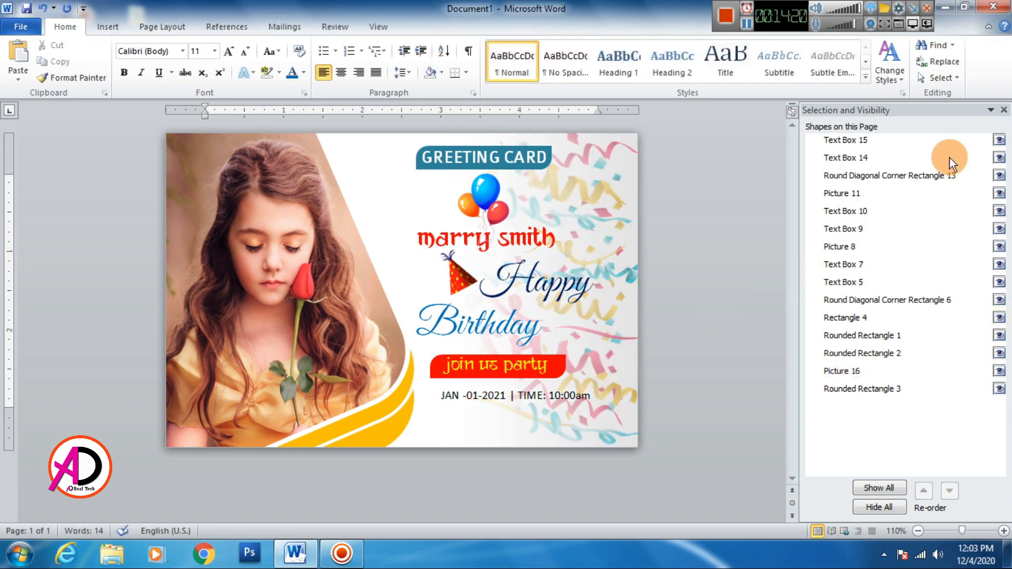
click(1004, 110)
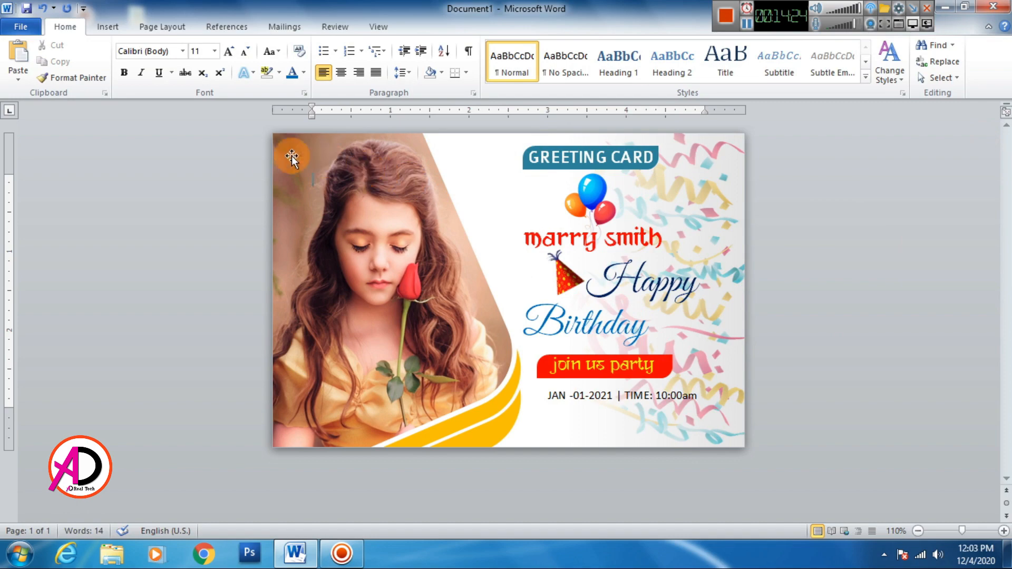
Step: Insert the colorful bunting picture "b7f7505bf78ca06a965c2db3d053b9de" and set its text wrapping to In Front of Text
click(106, 27)
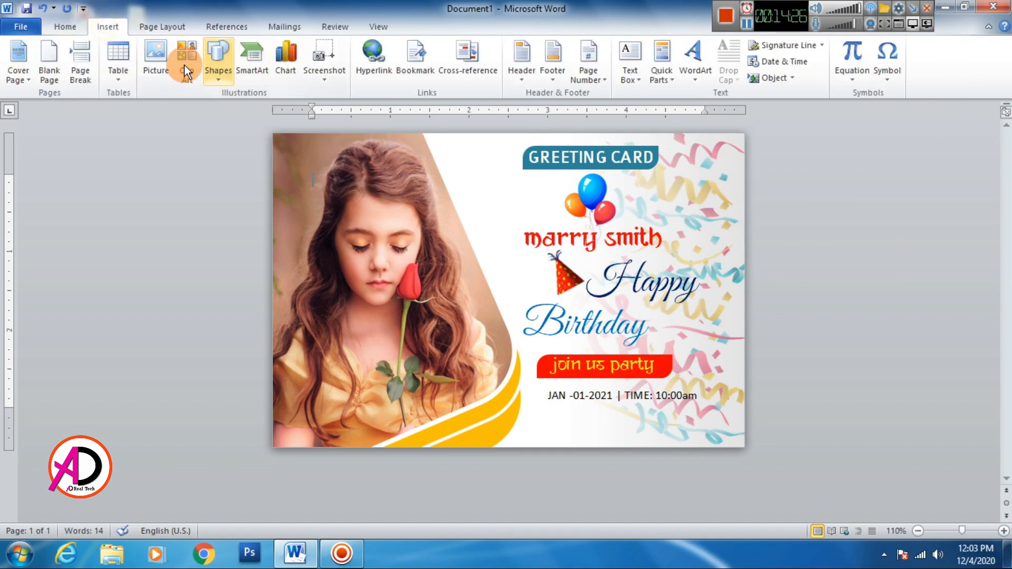
click(158, 65)
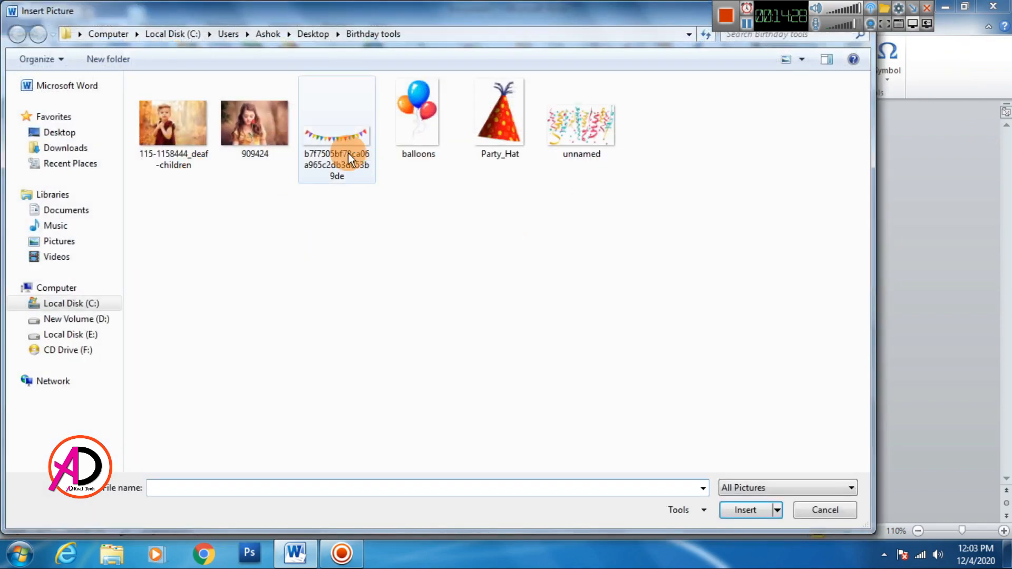
click(348, 153)
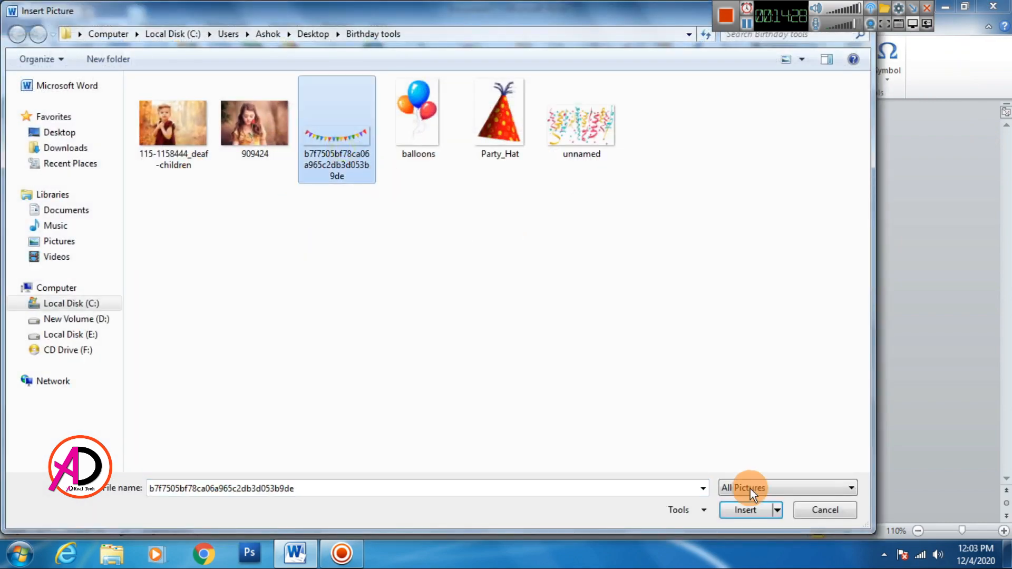
click(746, 510)
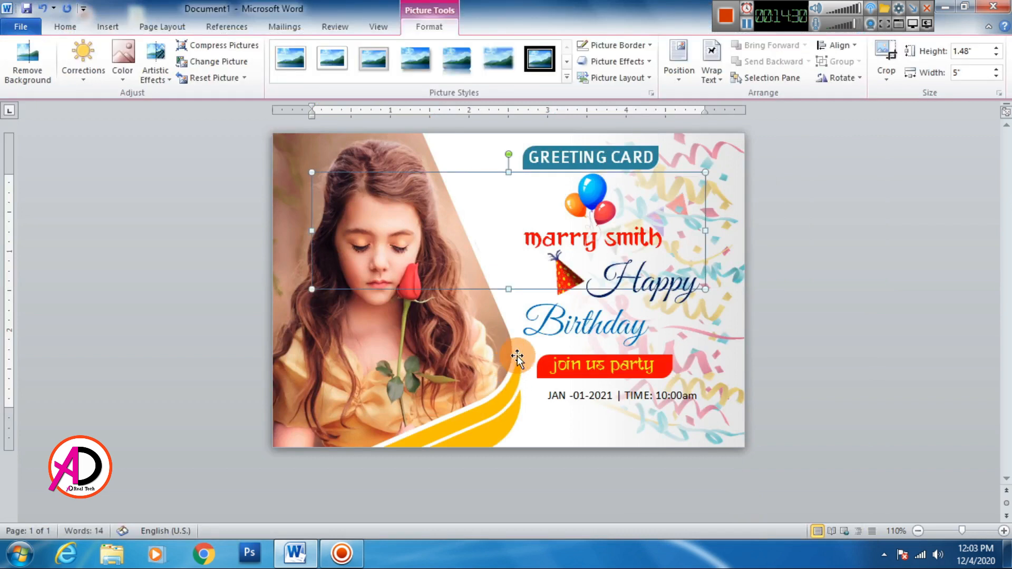
click(713, 74)
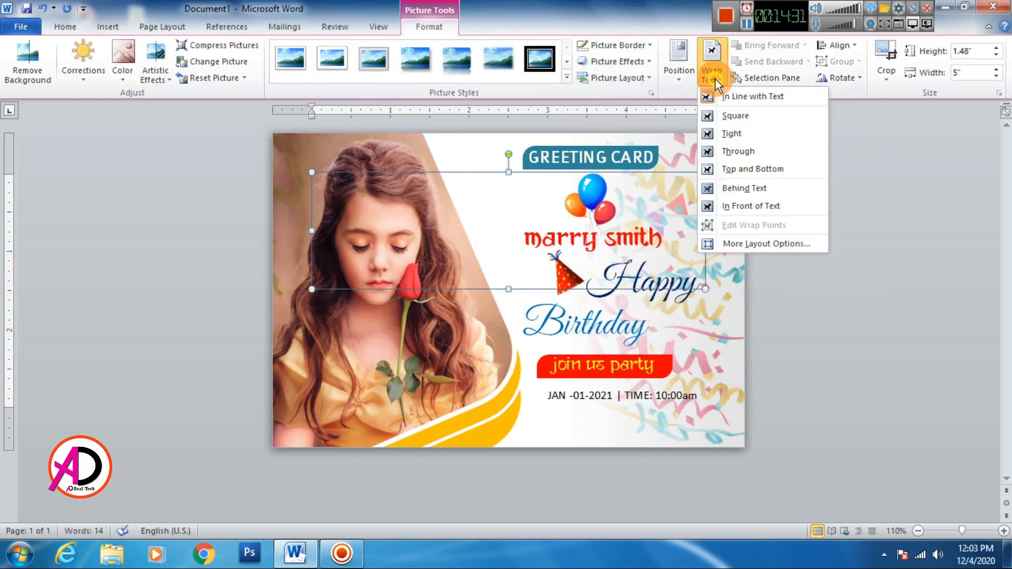
click(754, 207)
Step: Try the bunting at about 0.75 by 2.55 inches across the top of the photo, and delete it
drag(512, 257, 456, 304)
drag(522, 296, 466, 324)
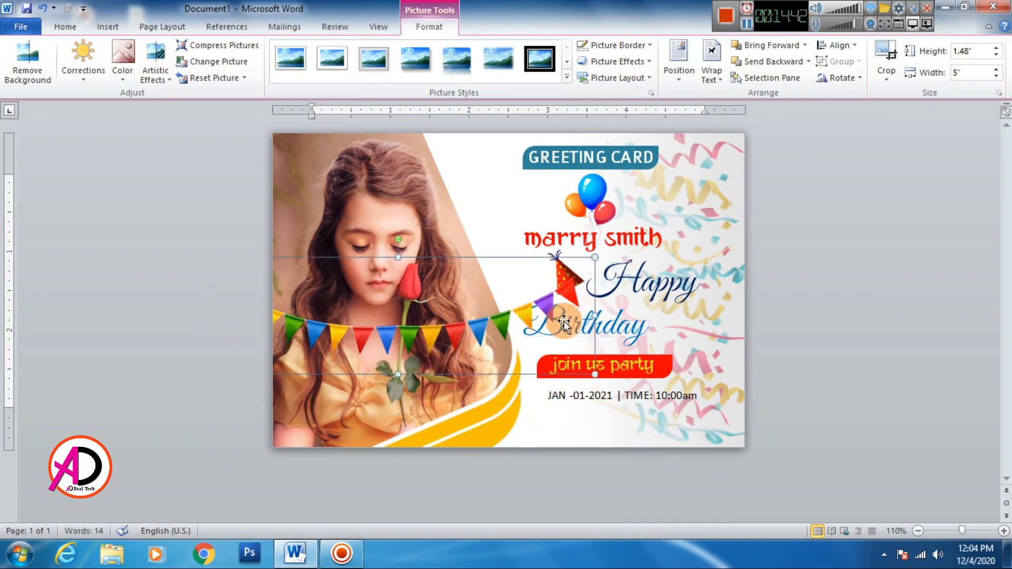
drag(595, 374, 465, 207)
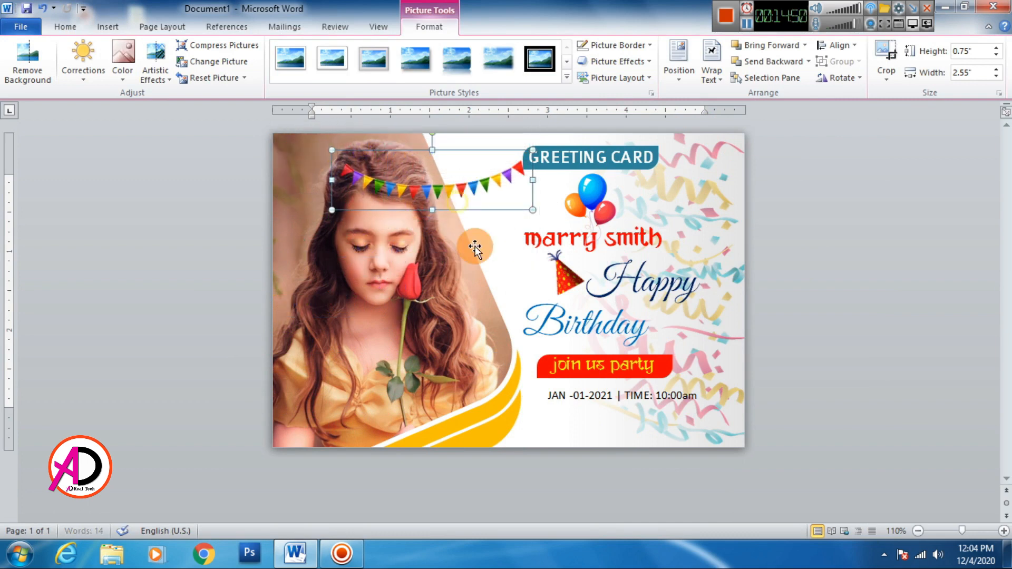
key(Delete)
click(847, 331)
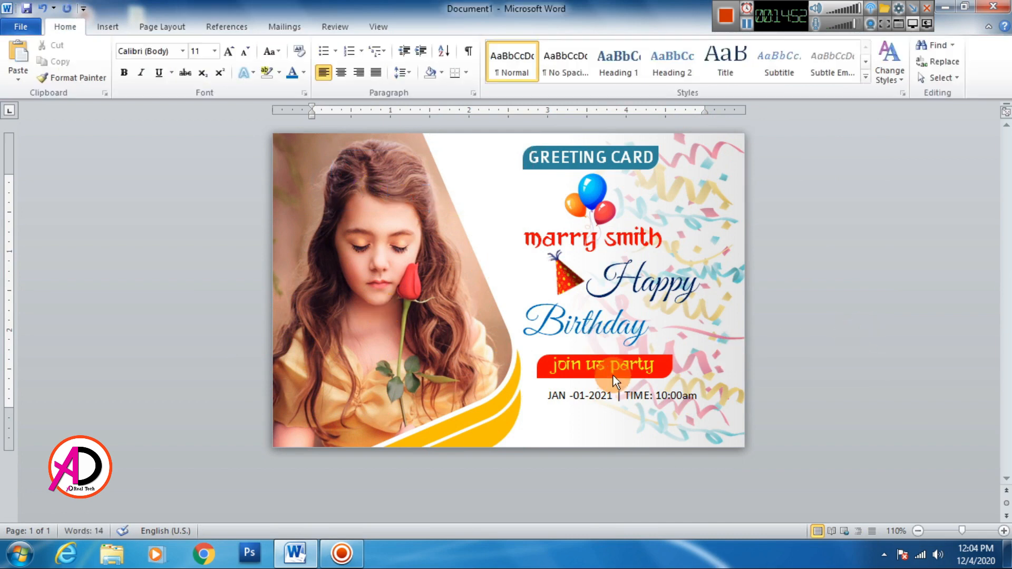
Step: Set the font size of the name text below the balloons to 28
scroll(612, 375, up, 1)
scroll(613, 381, down, 2)
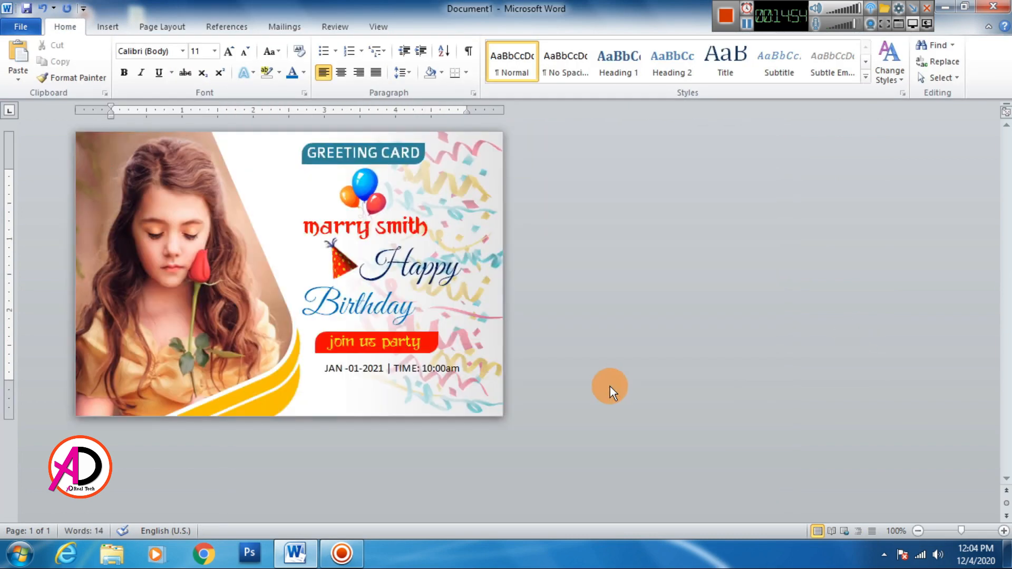
scroll(610, 387, up, 2)
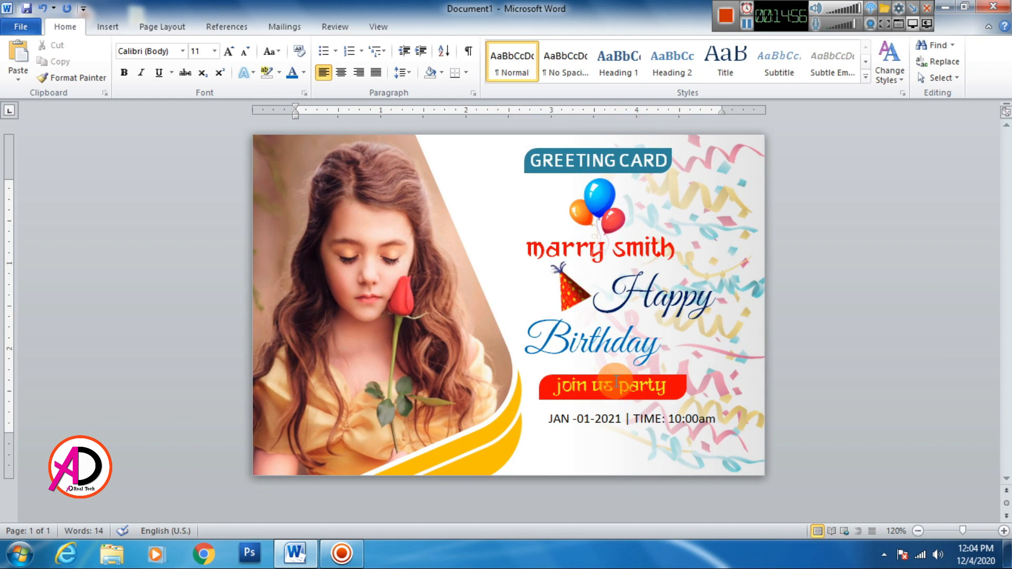
scroll(616, 381, up, 1)
click(586, 263)
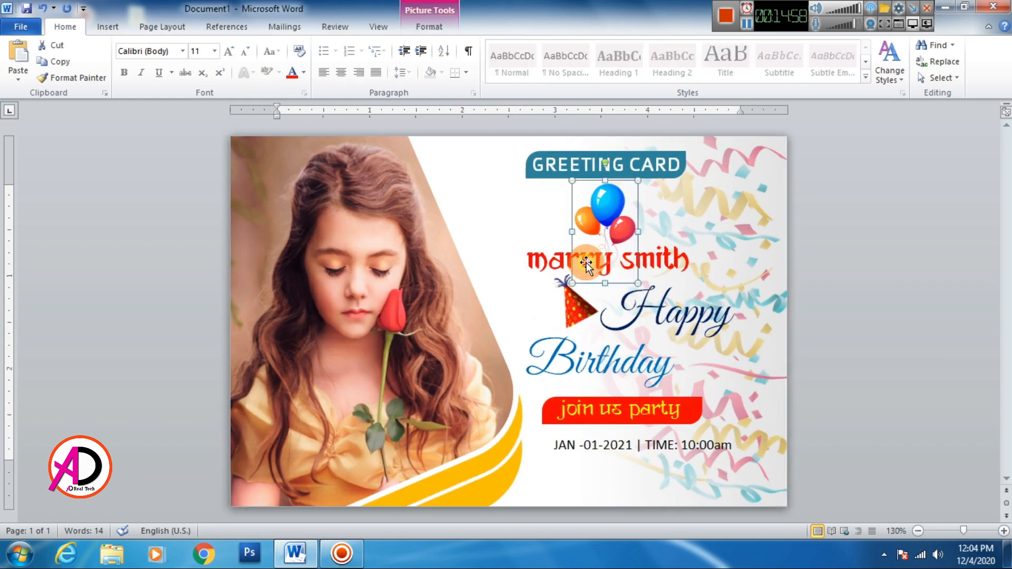
click(548, 262)
key(ctrl+a)
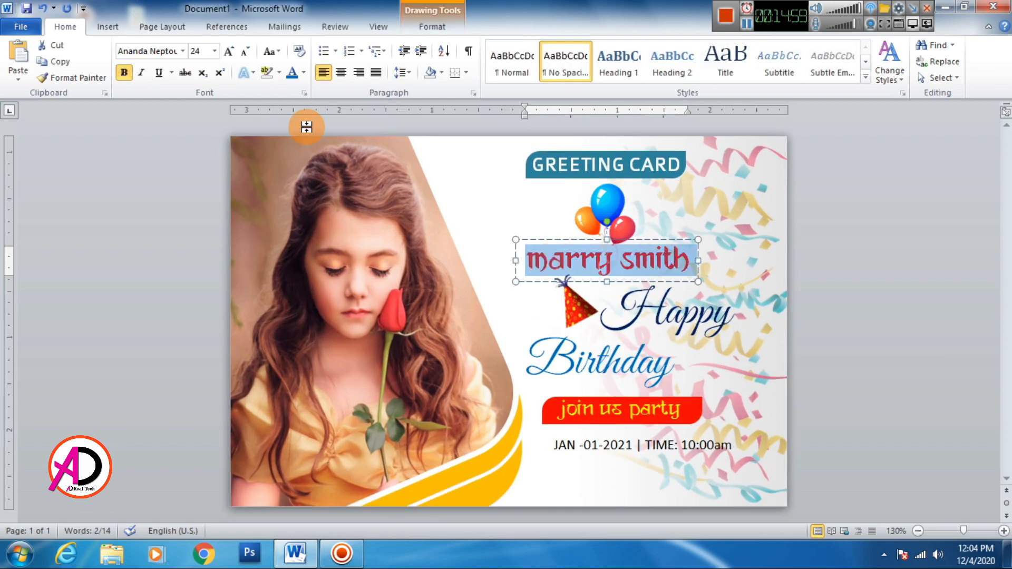
click(229, 53)
click(229, 52)
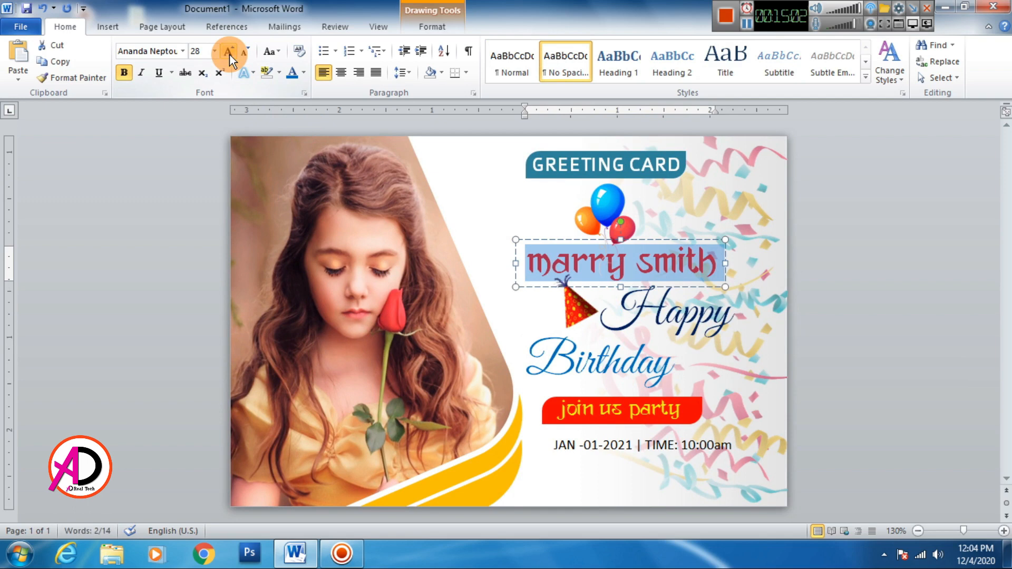
click(229, 53)
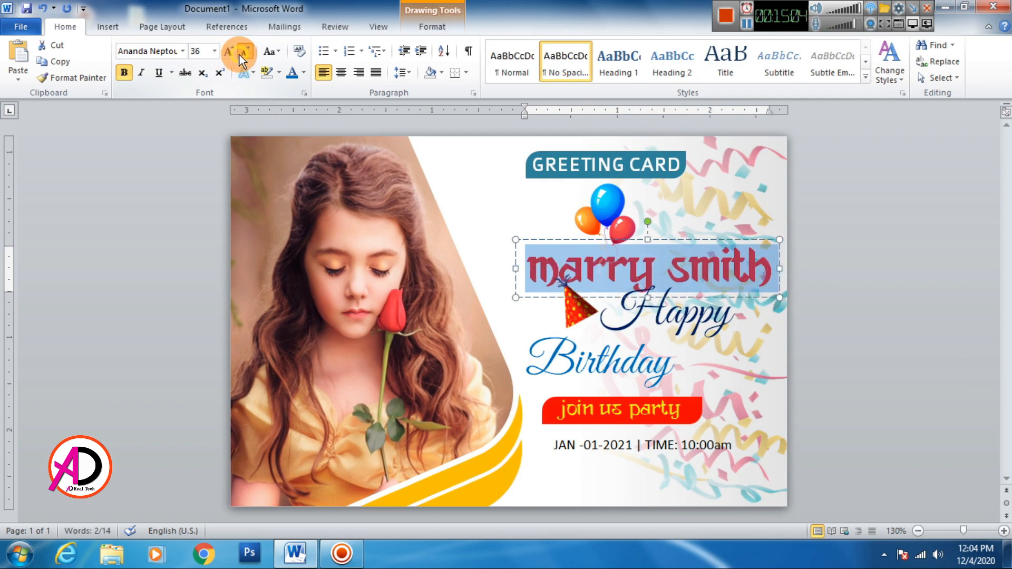
click(244, 53)
Step: Nudge the name text box slightly to the left in fine increments and deselect it
click(516, 288)
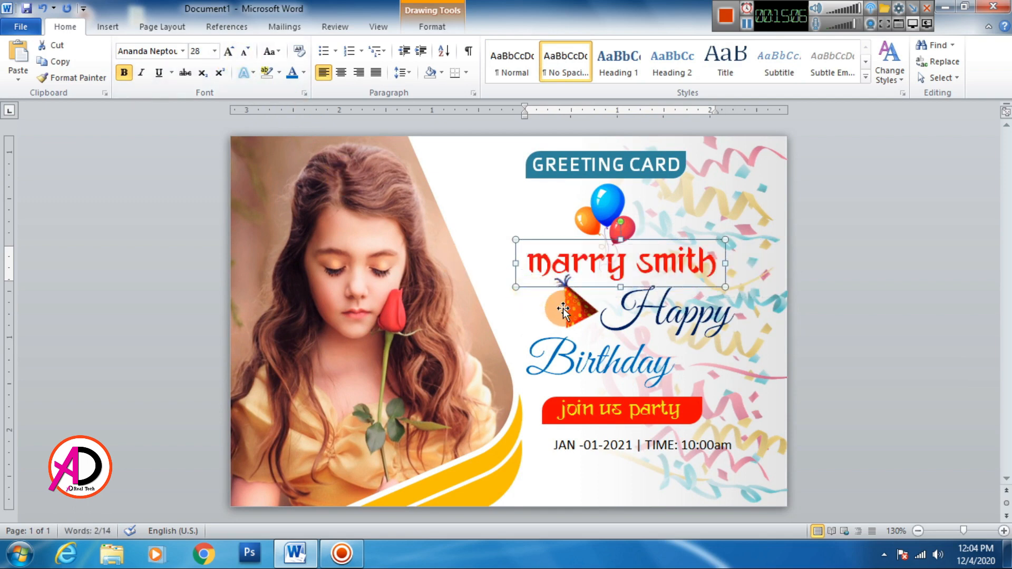
key(ctrl+Left)
key(ctrl+Left)
key(ctrl+Left)
key(ctrl+Left)
key(ctrl+Left)
key(ctrl+Left)
key(ctrl+Left)
key(ctrl+Left)
key(ctrl+Left)
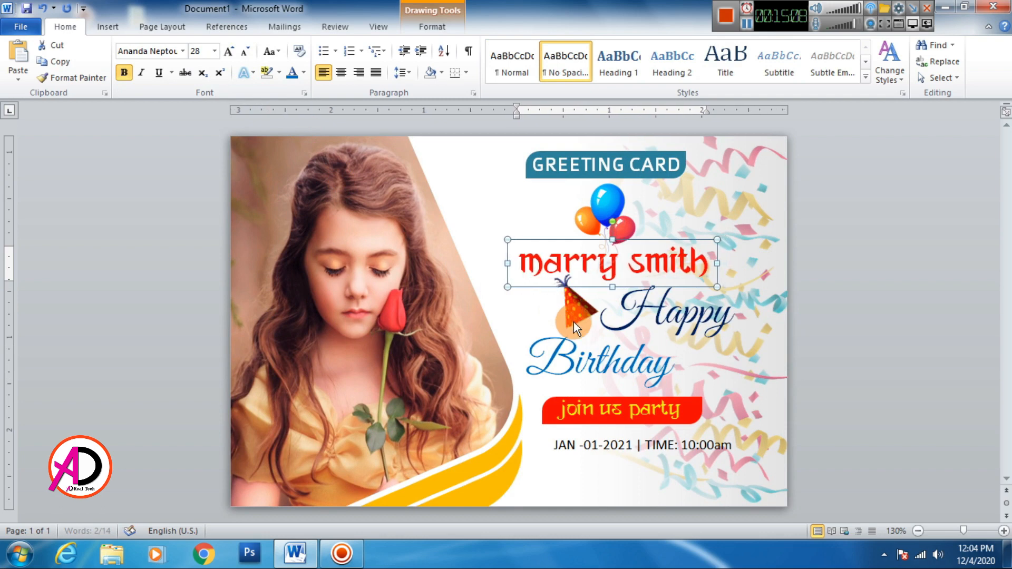
click(895, 385)
Step: Apply the dark red beveled WordArt style with a shadow to the word "Happy"
click(640, 312)
double_click(641, 313)
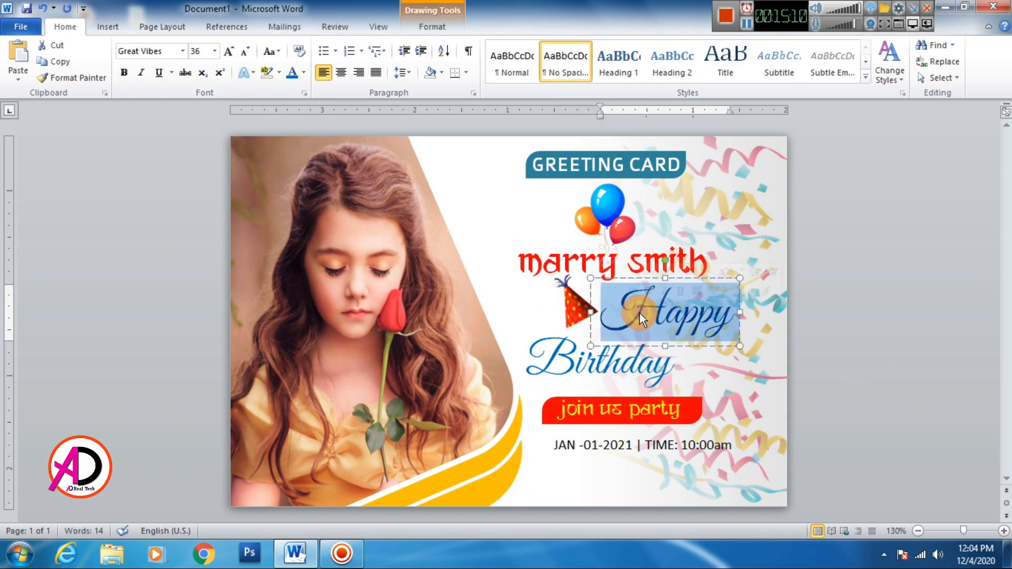
click(431, 27)
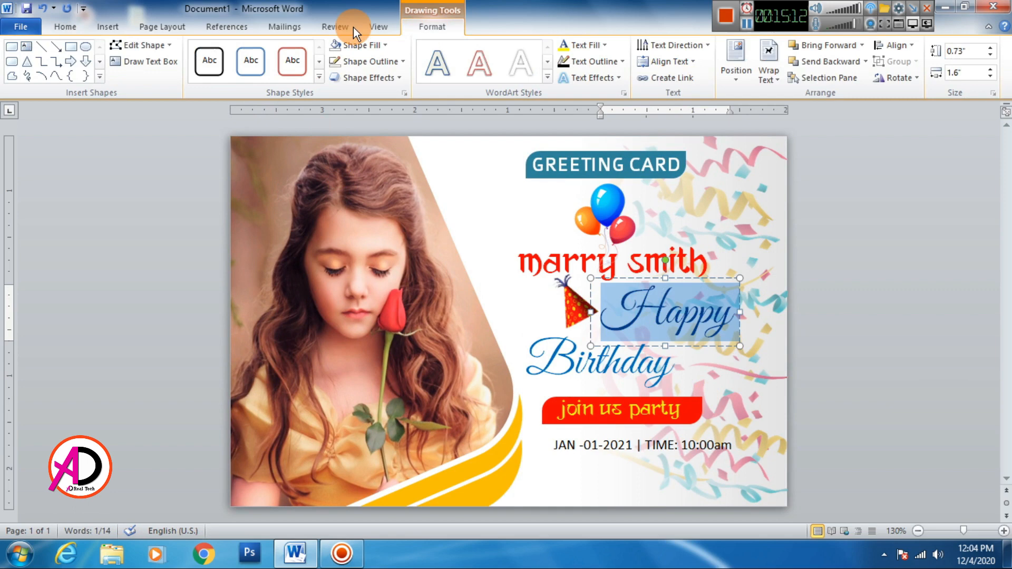
click(548, 79)
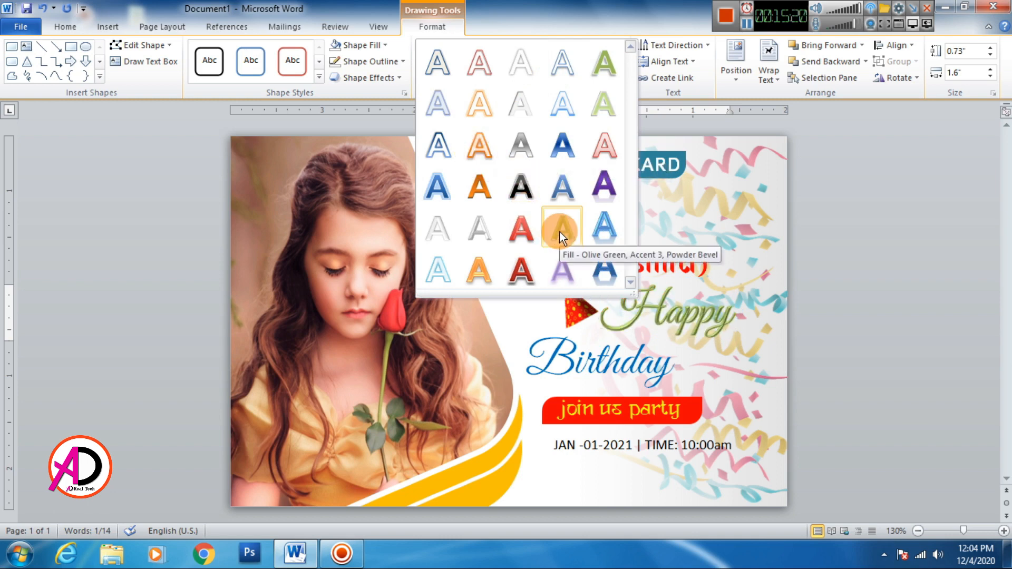
click(521, 270)
Step: Apply the solid orange beveled WordArt style to the word "Birthday" and nudge its text box slightly down
double_click(564, 370)
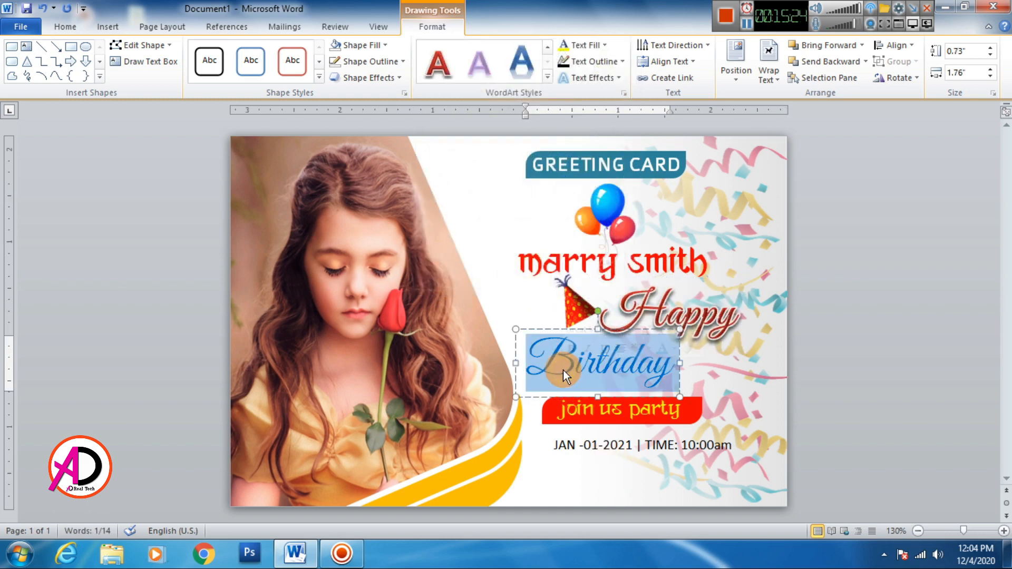
click(548, 79)
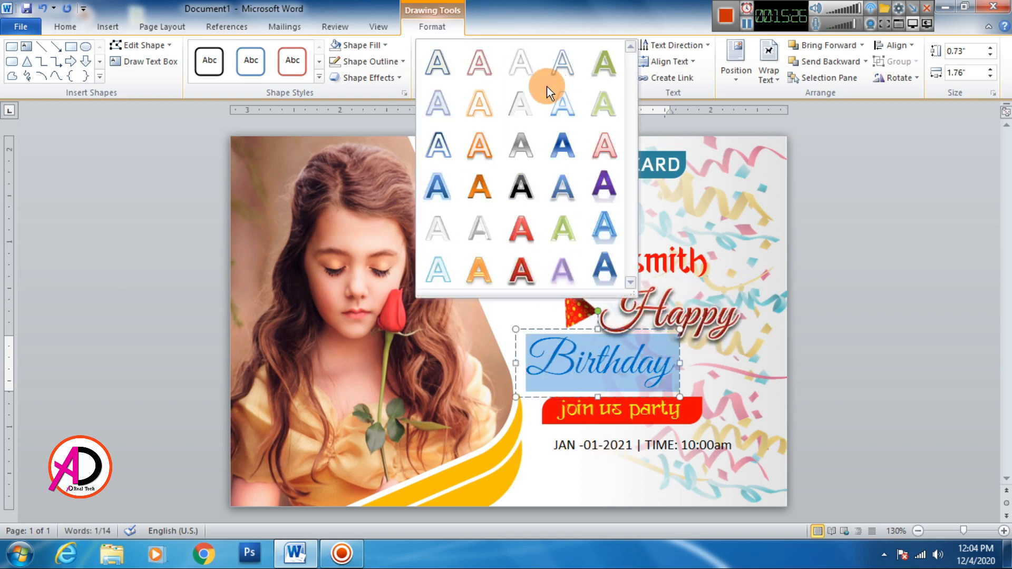
click(476, 184)
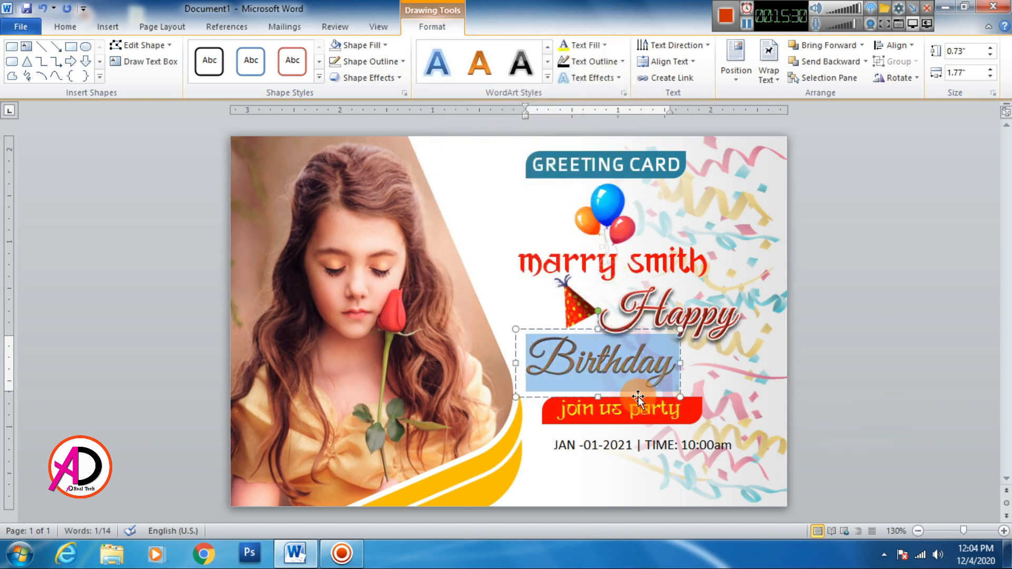
click(502, 398)
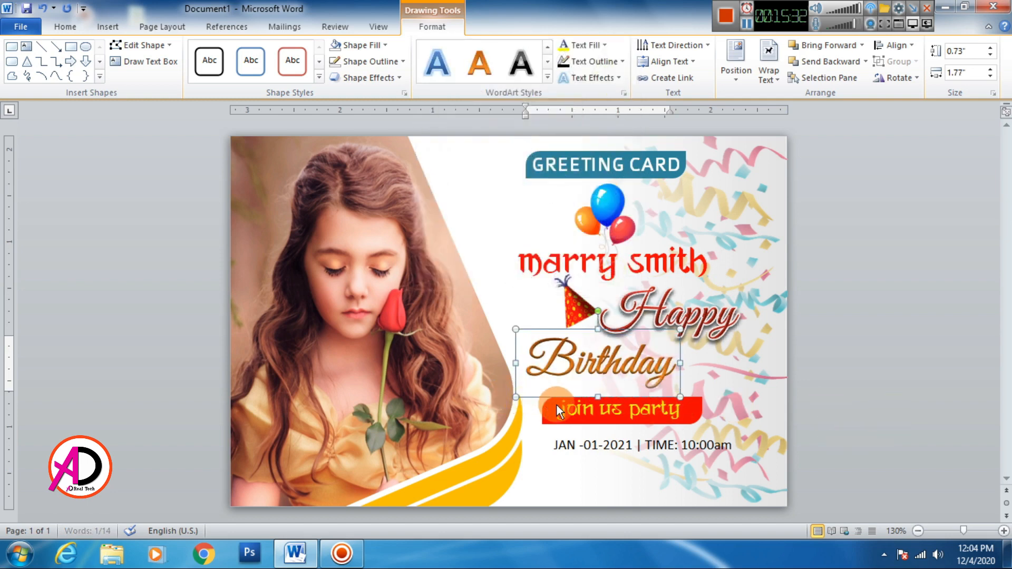
key(Down)
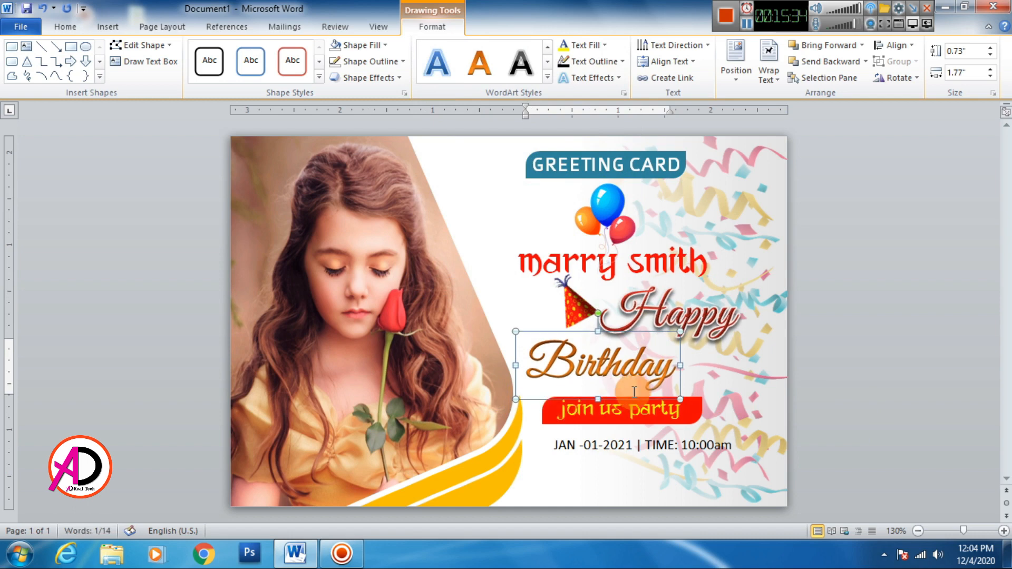
Step: Nudge the "Happy" text box slightly to the right, away from the party hat
click(706, 337)
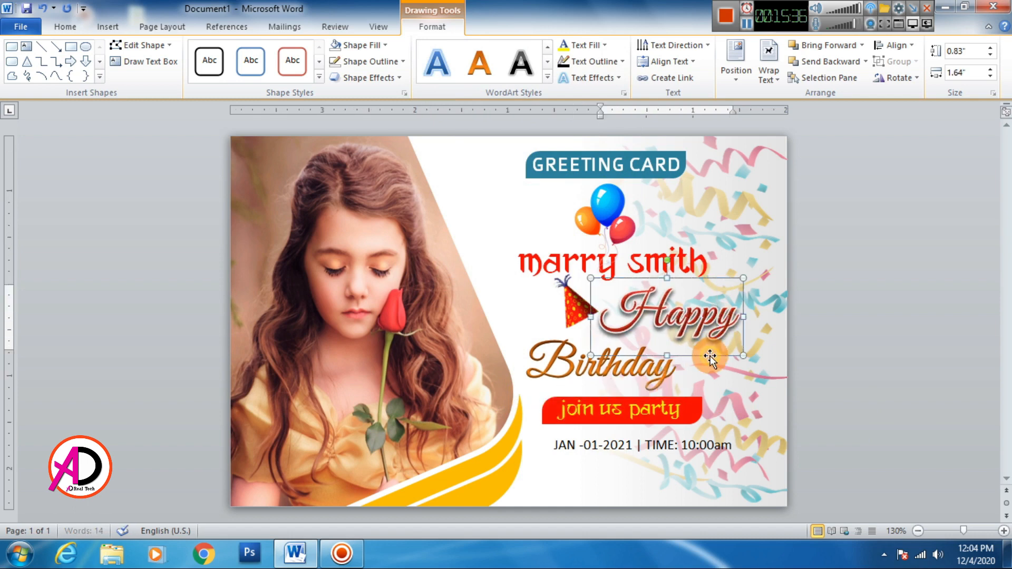
key(Right)
key(Right)
key(Right)
key(Right)
key(Right)
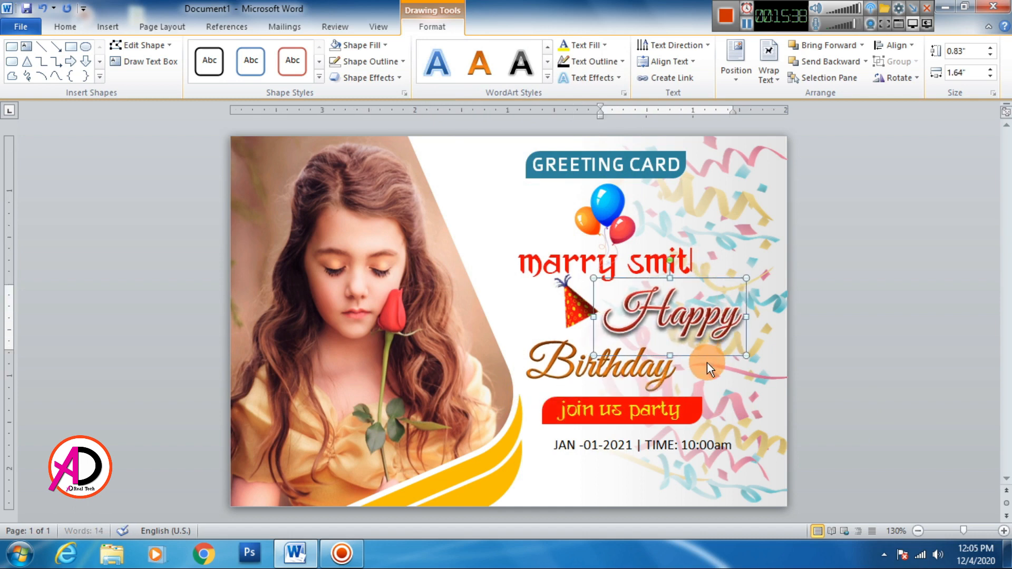
key(Right)
key(Right)
click(836, 416)
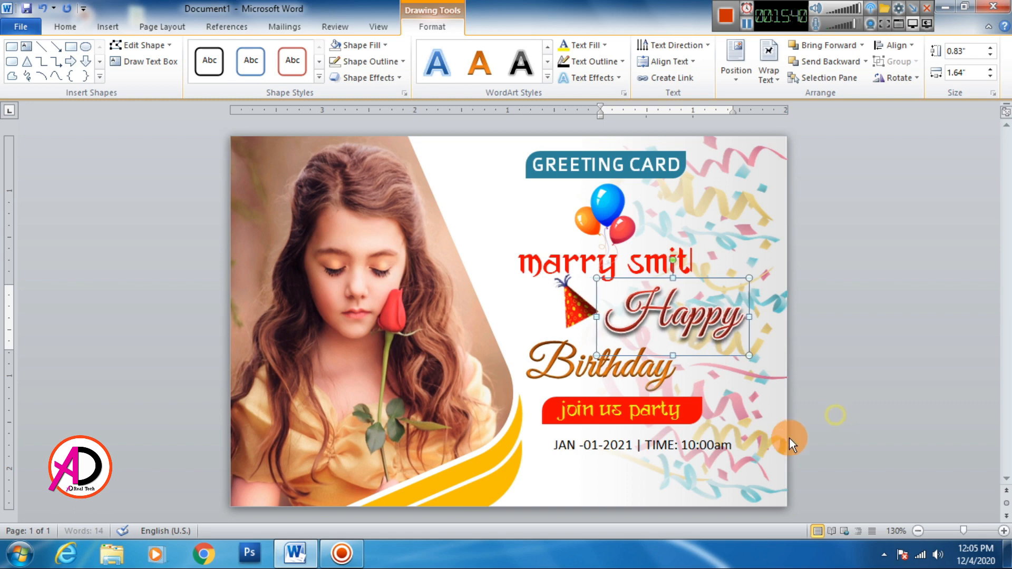
Step: Move the date and time text box slightly left below the party banner and make its text bold
click(635, 448)
drag(595, 463, 581, 466)
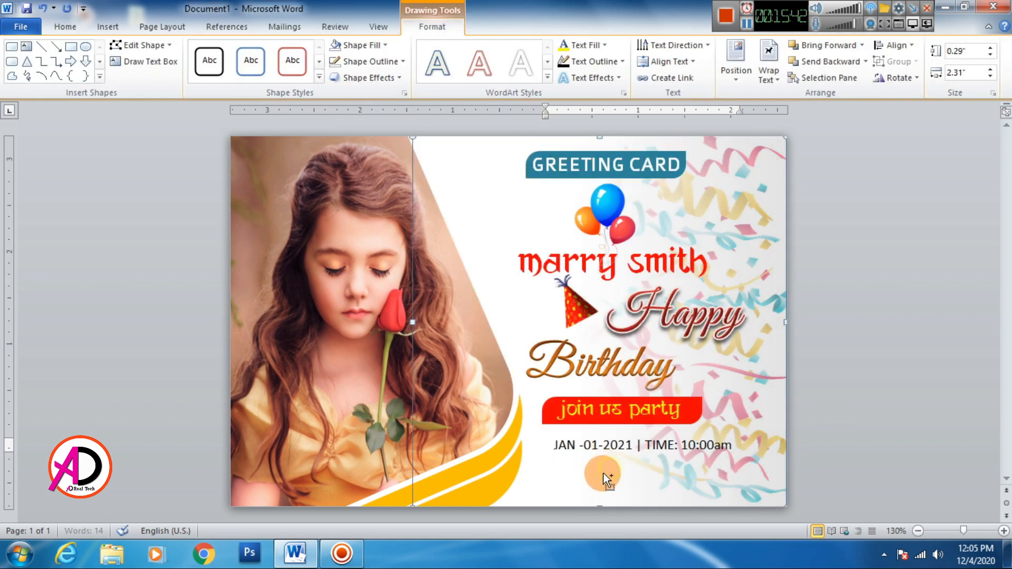
click(571, 462)
drag(571, 462, 568, 463)
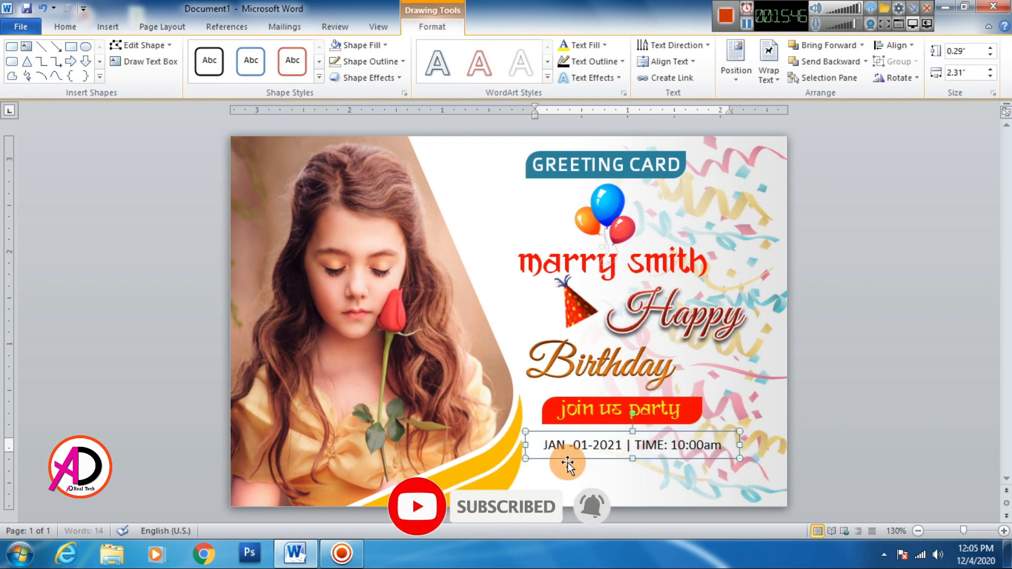
triple_click(564, 445)
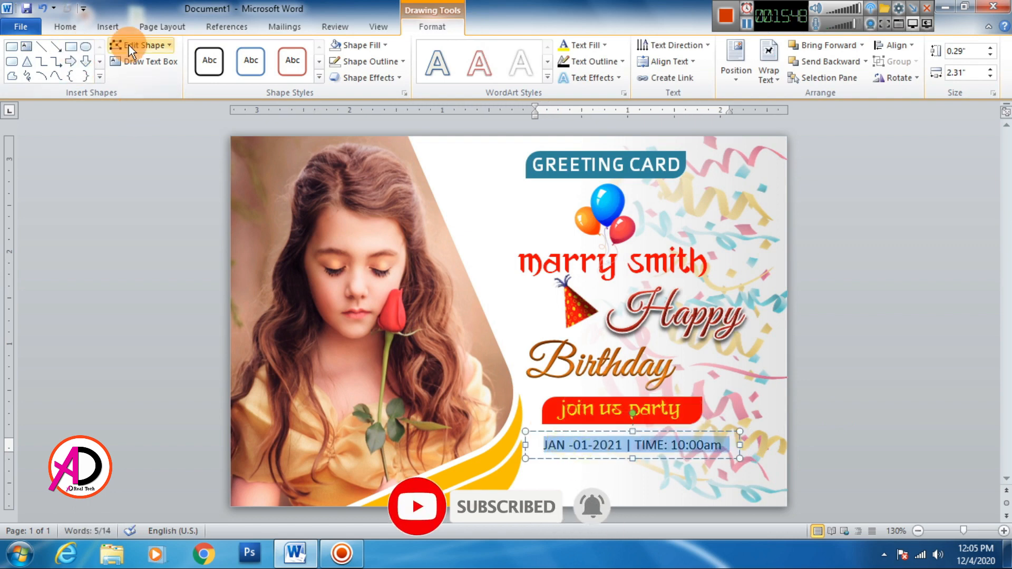
click(63, 27)
click(124, 71)
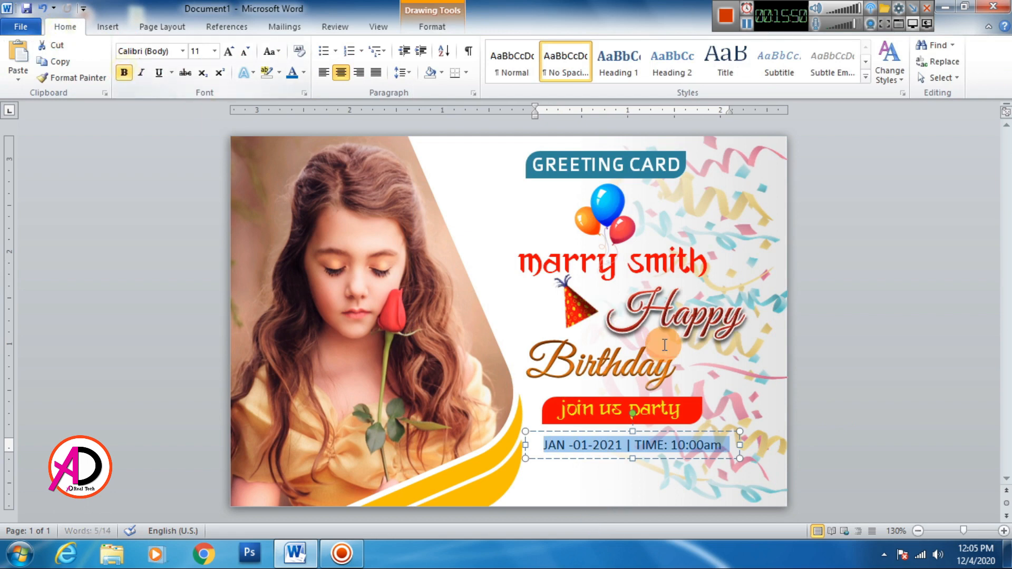
Step: Nudge the bold date and time text box a little further to the left
click(558, 459)
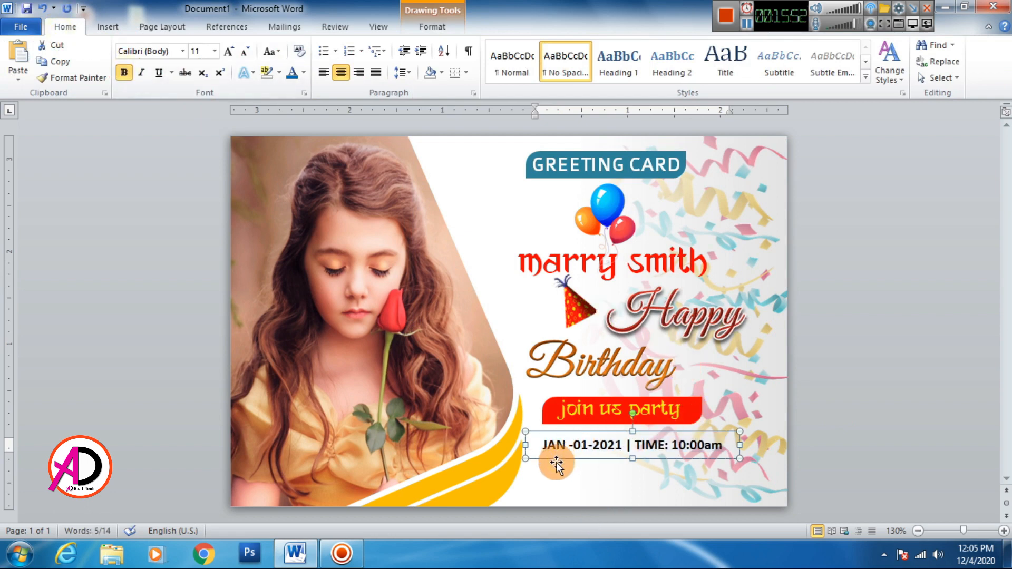
key(Left)
key(Left)
key(Left)
key(Left)
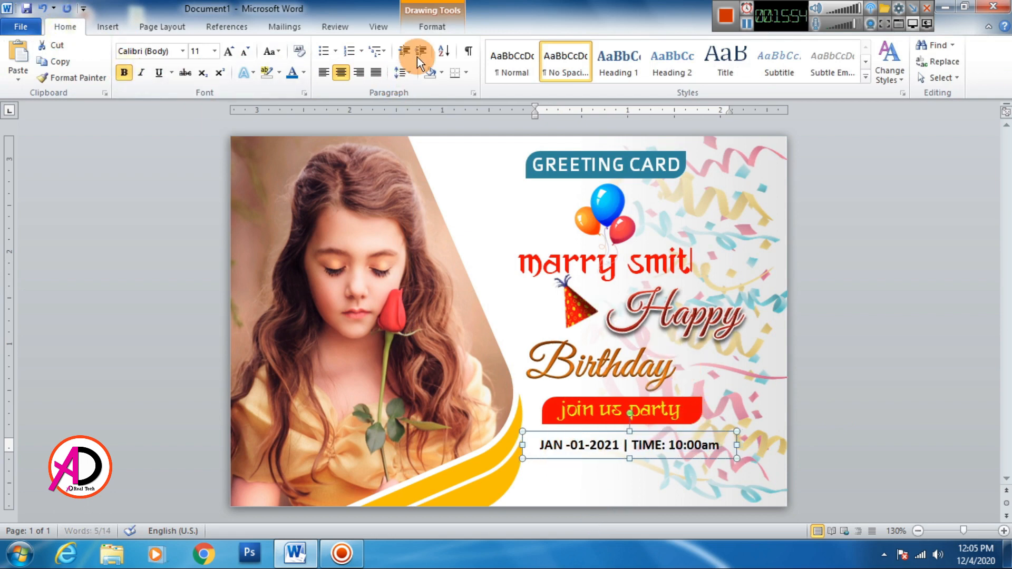
Step: Fill the date and time text box with yellow and narrow it from both sides to about 2.15 inches wide
click(429, 26)
click(369, 46)
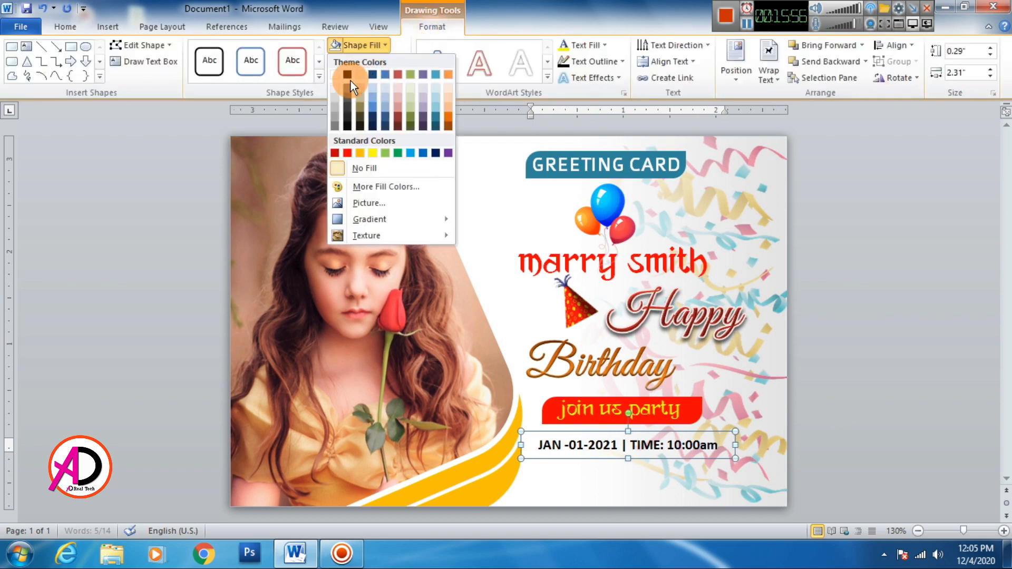
click(371, 155)
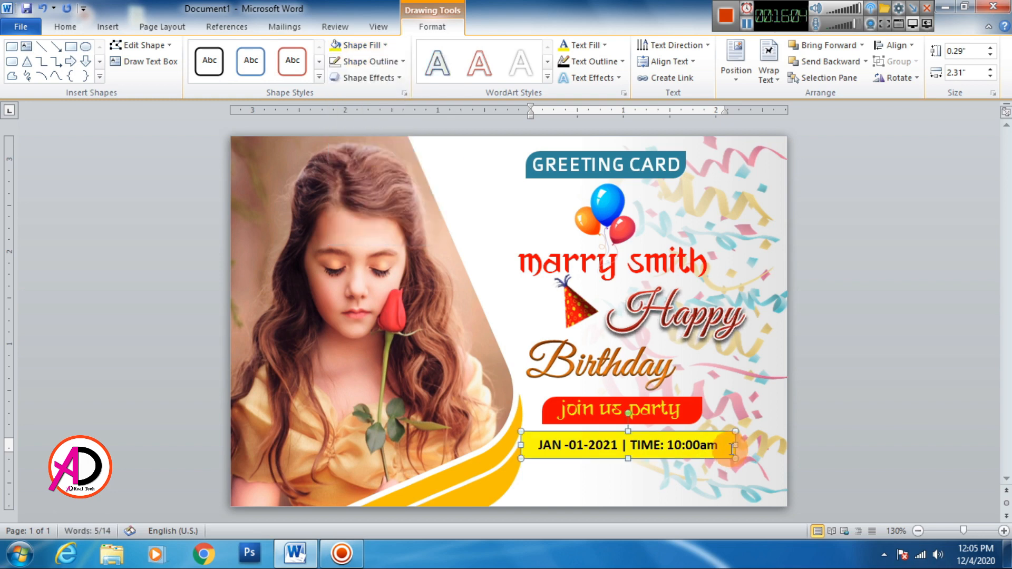
drag(733, 446, 725, 446)
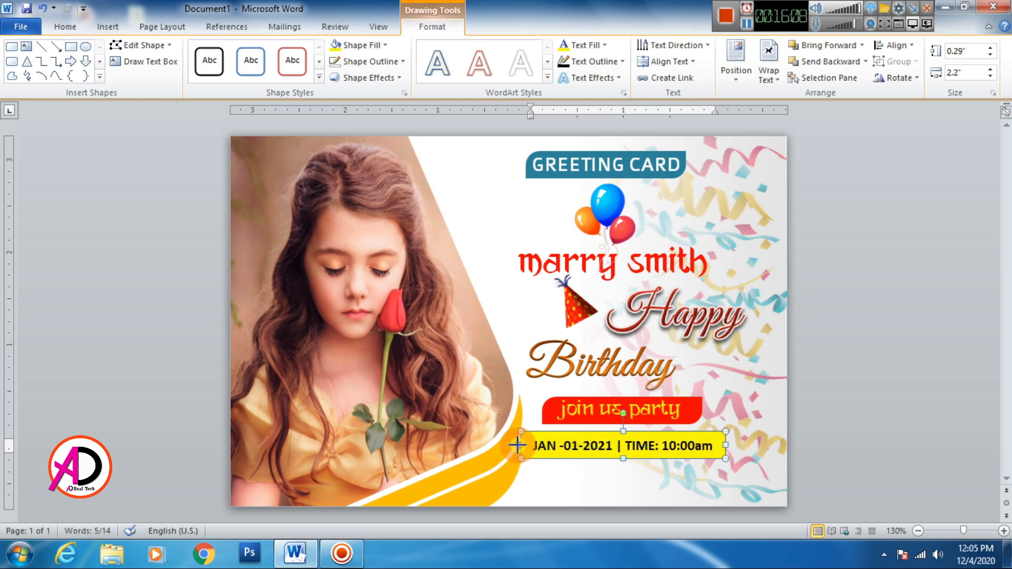
drag(517, 446, 527, 447)
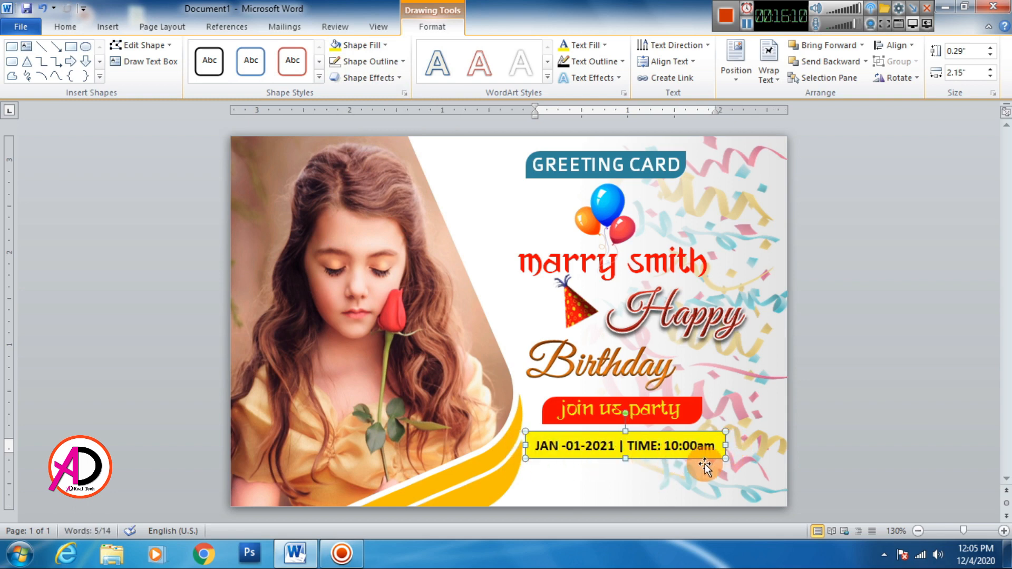
click(749, 473)
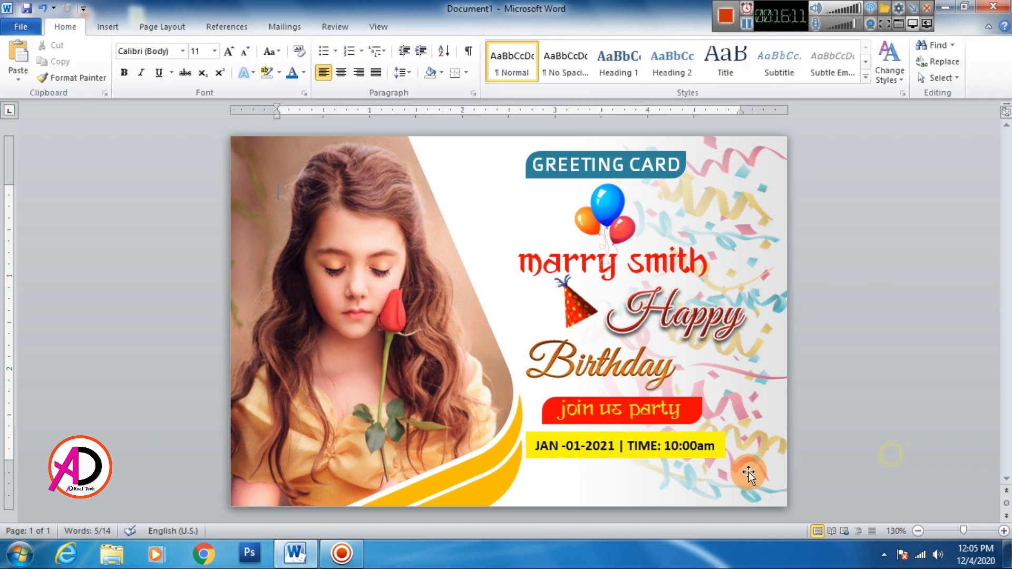
Step: Shift the yellow date and time box slightly to the right and deselect it
click(691, 448)
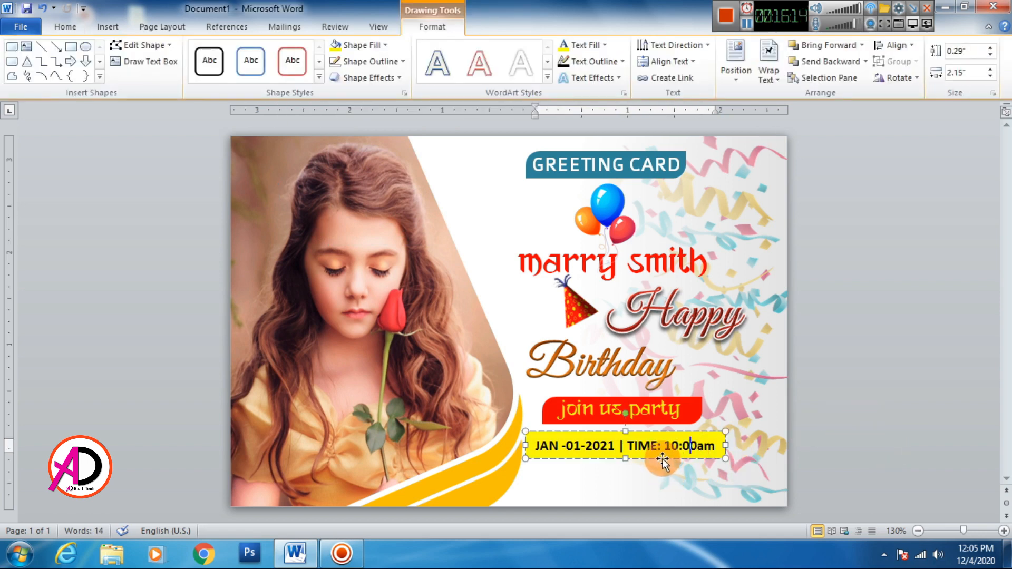
drag(664, 459, 671, 459)
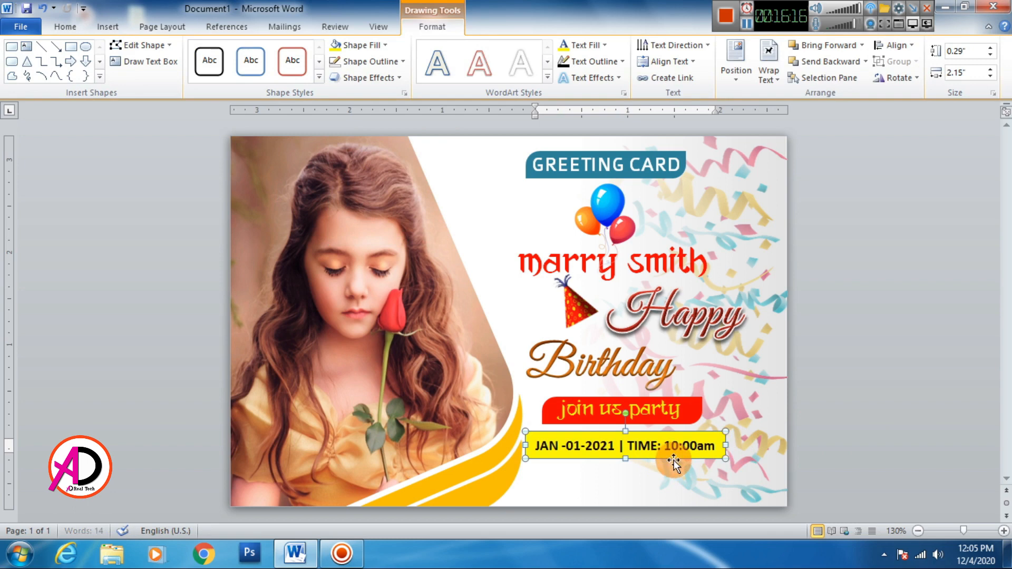
click(848, 435)
Step: Insert the bunting picture "b7f7505bf78ca06a965c2db3d053b9de" again and set its text wrapping to In Front of Text
click(107, 26)
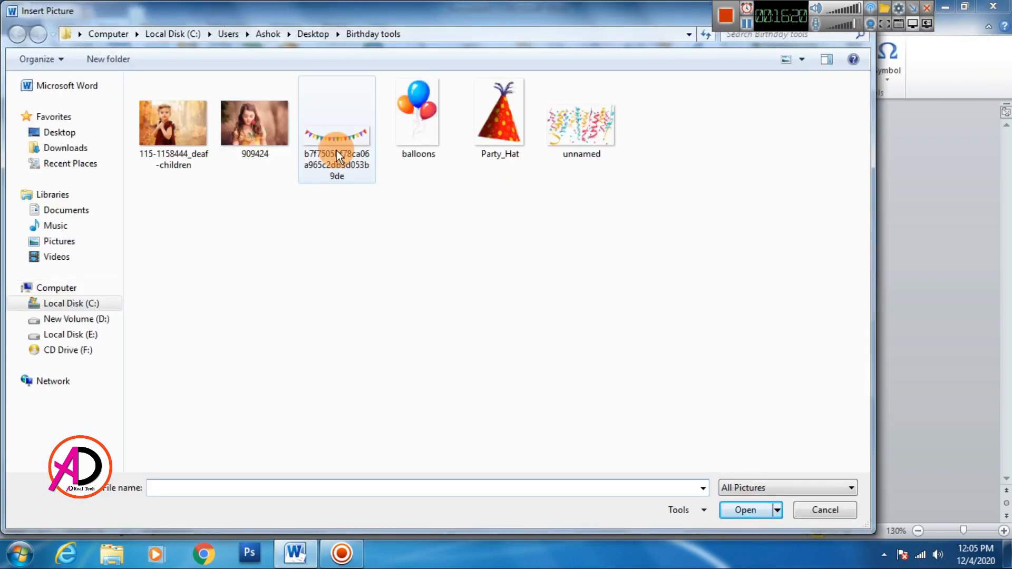
click(340, 150)
click(738, 505)
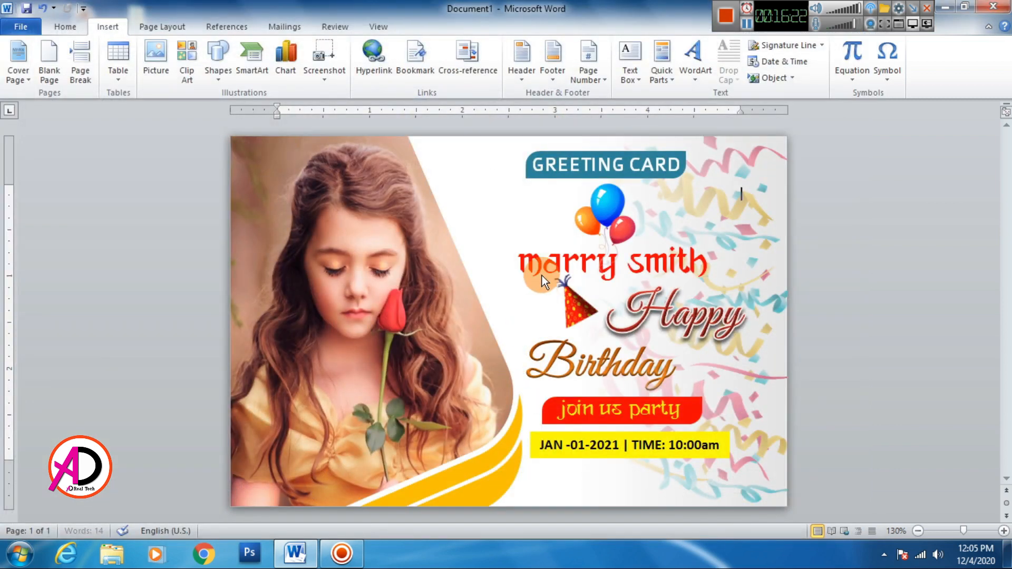
click(710, 80)
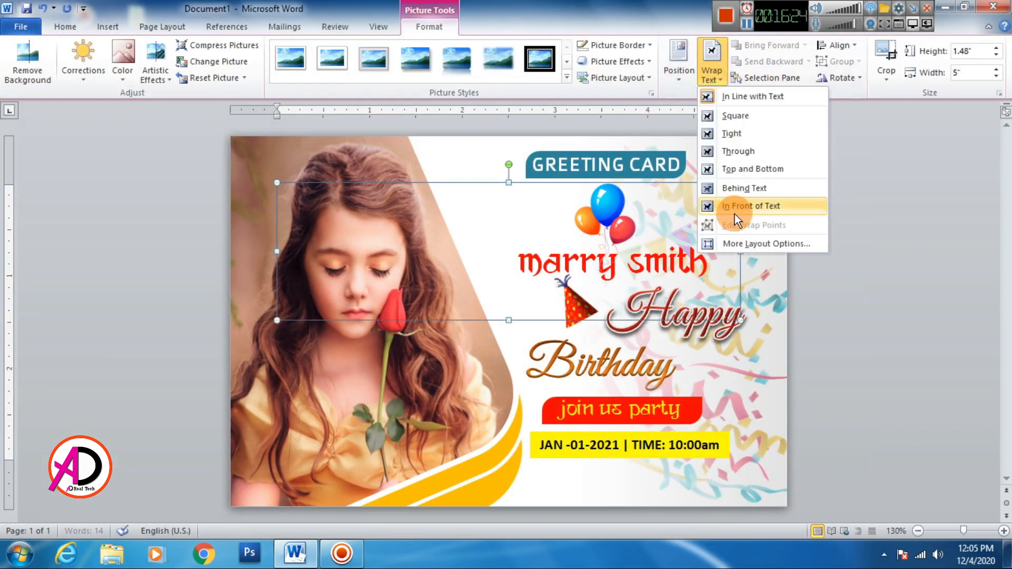
click(712, 206)
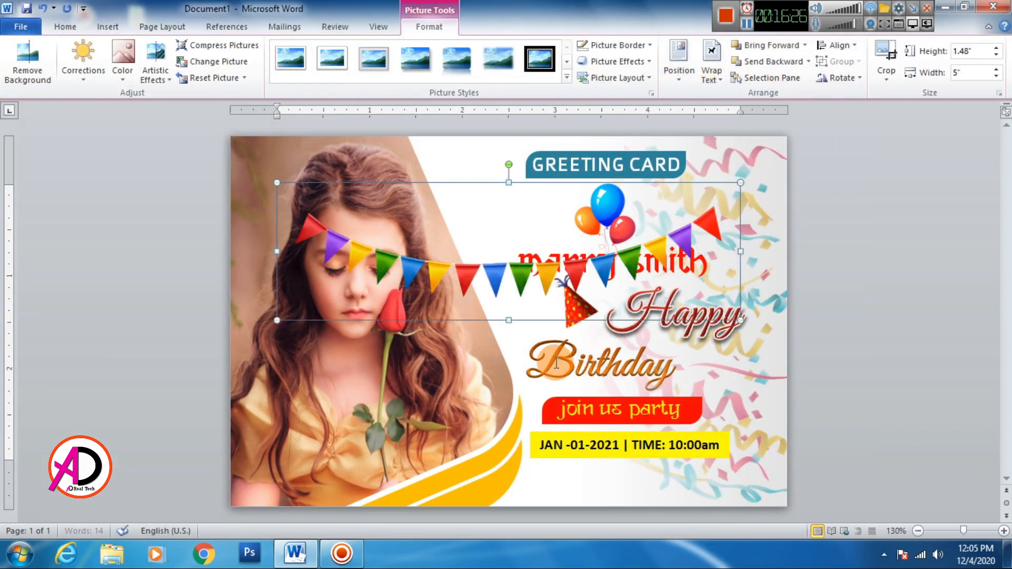
Step: Crop both ends of the bunting to about 3.18 inches wide and place it along the card's bottom edge below the date line
click(880, 58)
drag(740, 252, 667, 268)
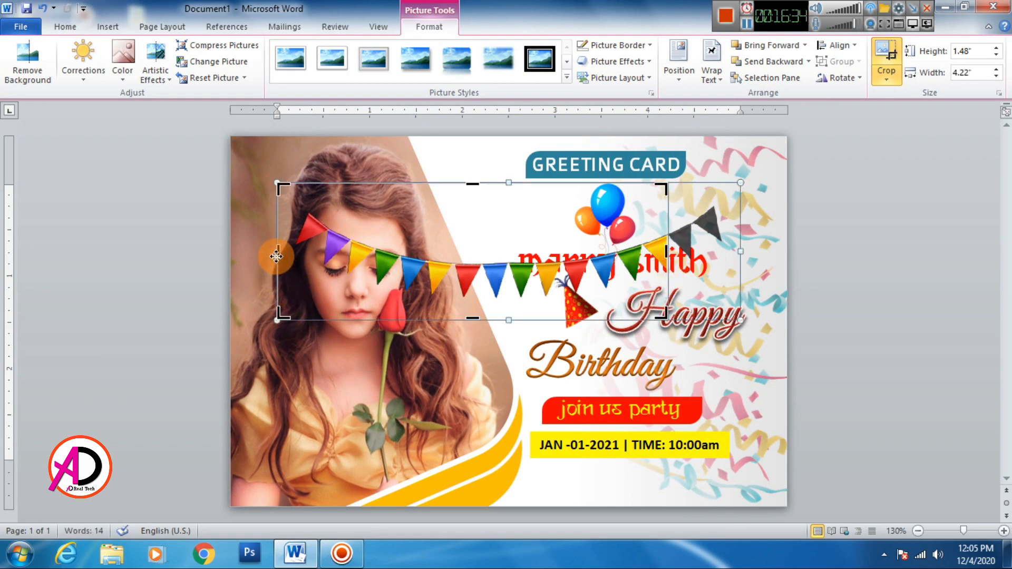
drag(277, 256, 374, 285)
click(854, 362)
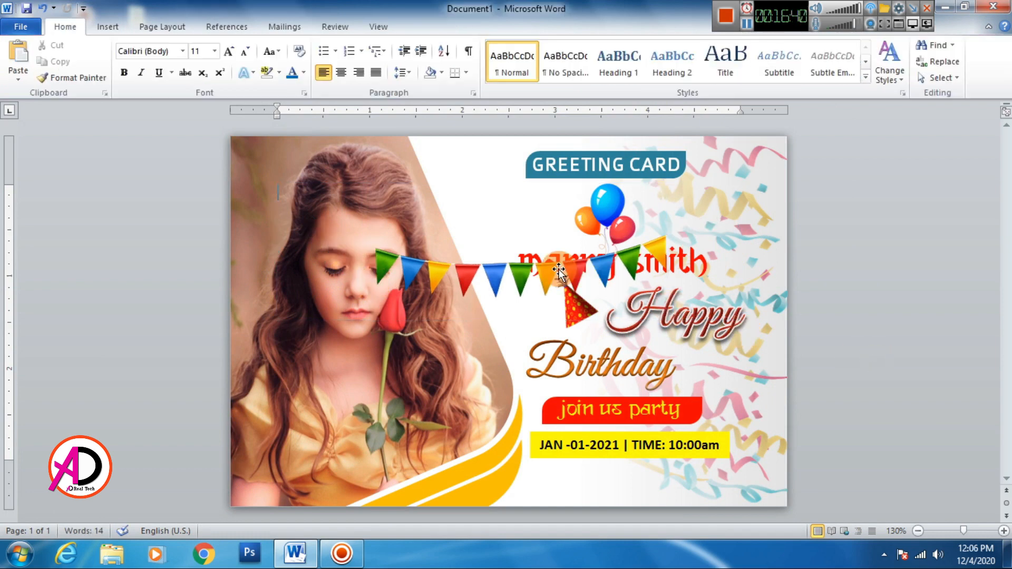
drag(557, 290, 638, 487)
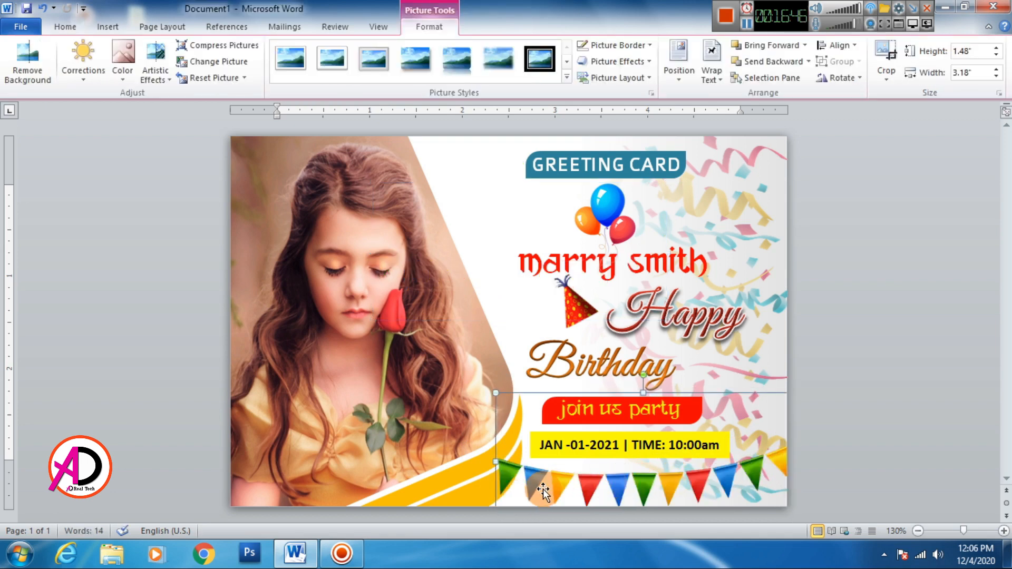